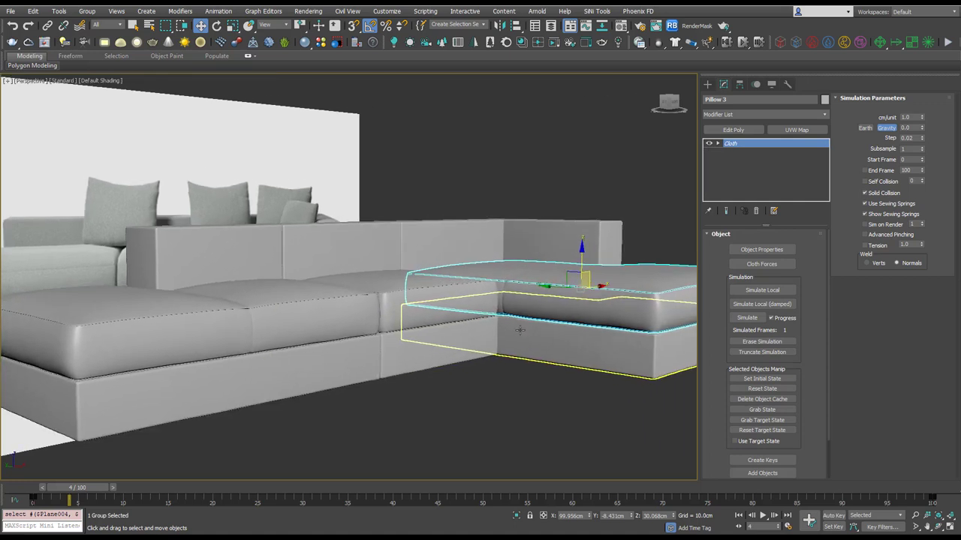
Hide the two sofa backrest boxes covering the reference cushion in the front view
left_click(541, 135)
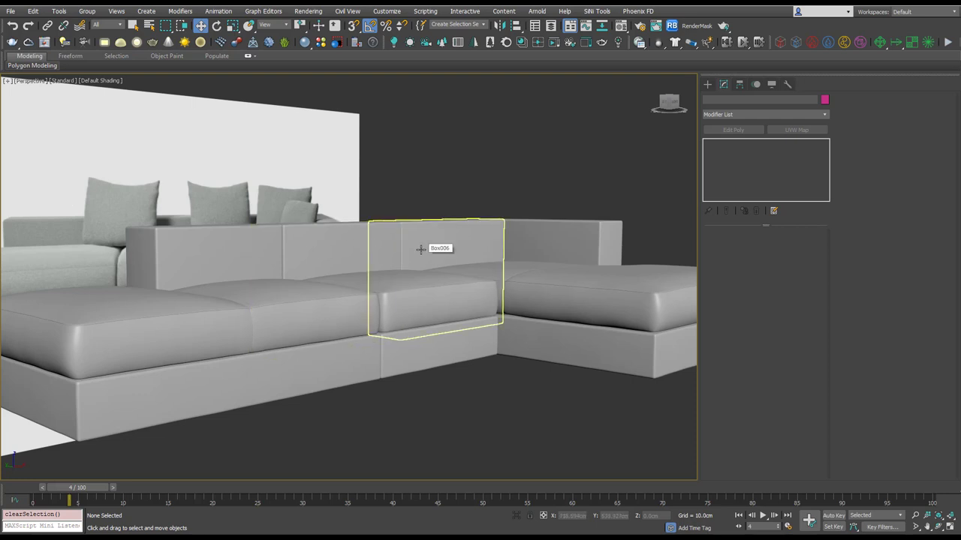
key("f")
middle_click_drag(434, 243, 415, 307)
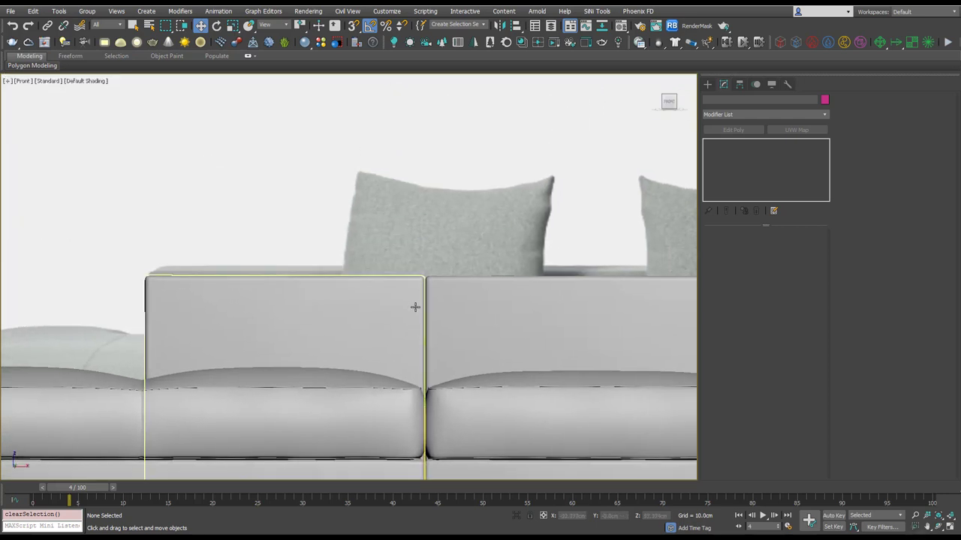
left_click(411, 300)
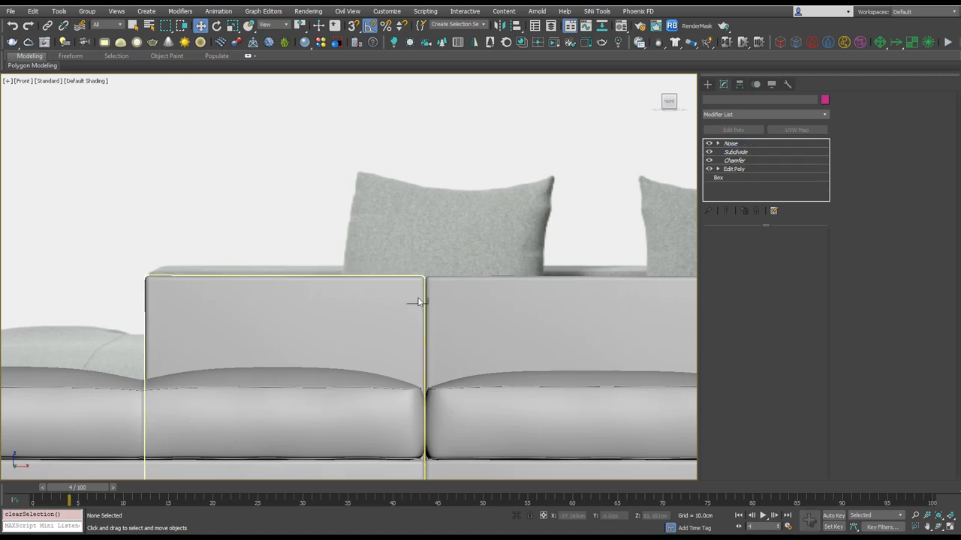
left_click(462, 298, "ctrl")
right_click(459, 293)
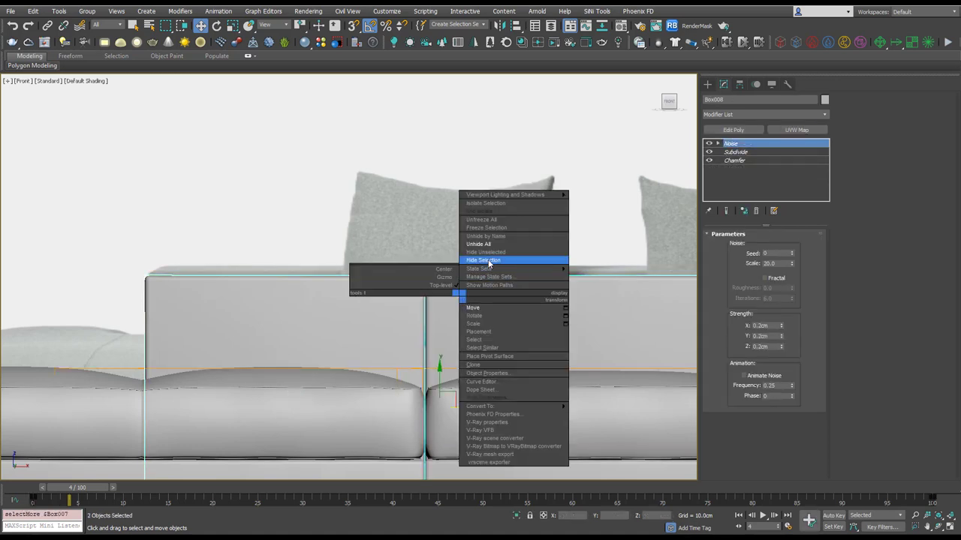
left_click(489, 261)
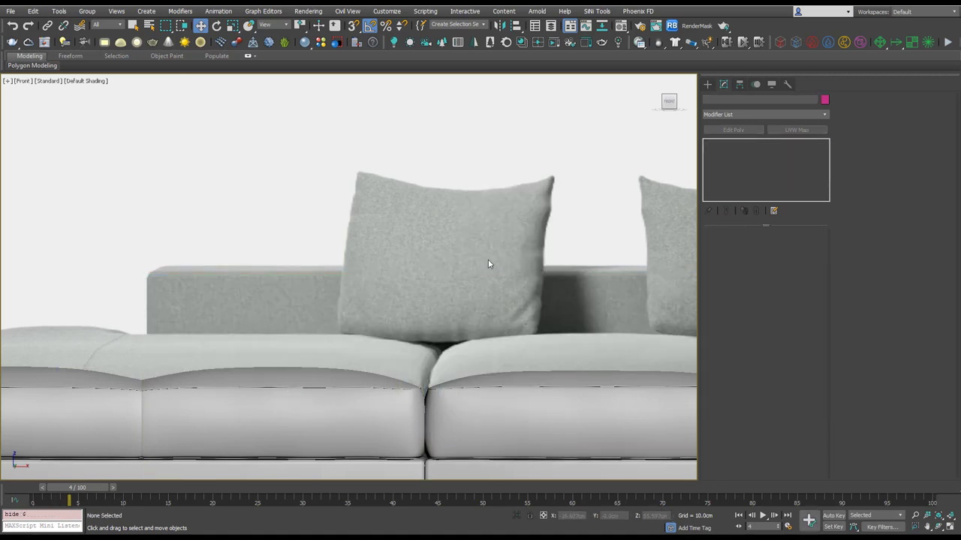
Draw a box over the first reference cushion, about 37.6 cm long, 44.9 cm wide and 11.4 cm high
left_click(707, 84)
left_click(744, 145)
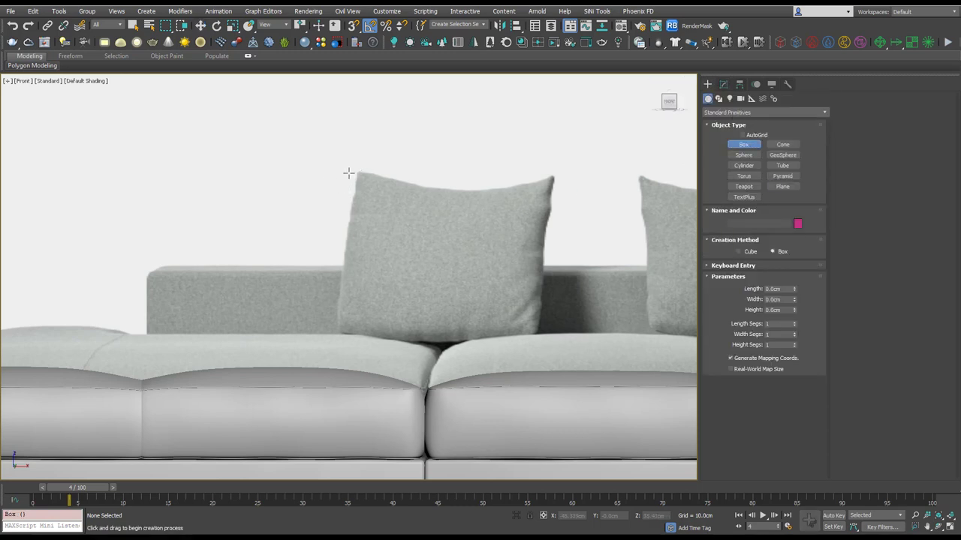
left_click_drag(348, 173, 545, 343)
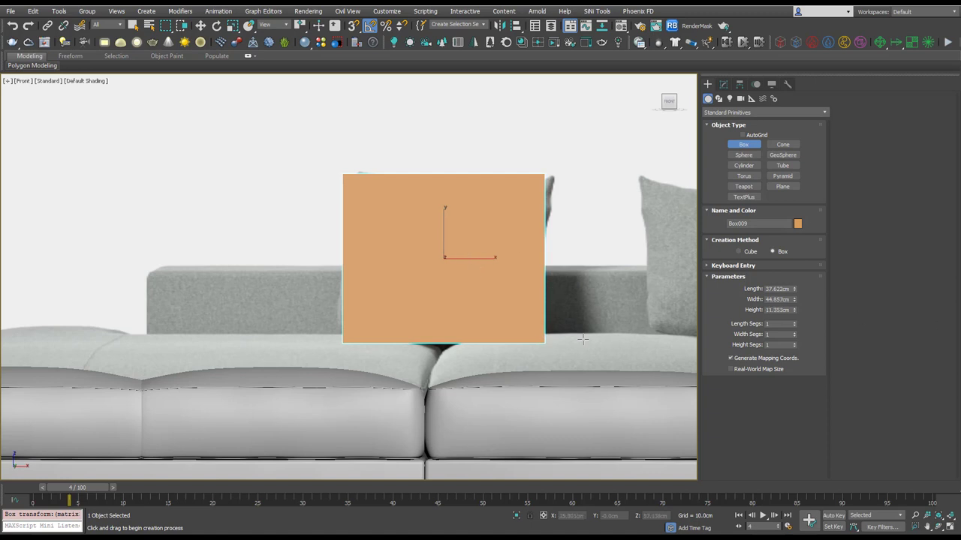
Set the box's length and width to 45 cm and its height to 10 cm
double_click(776, 300)
key("shift+Tab")
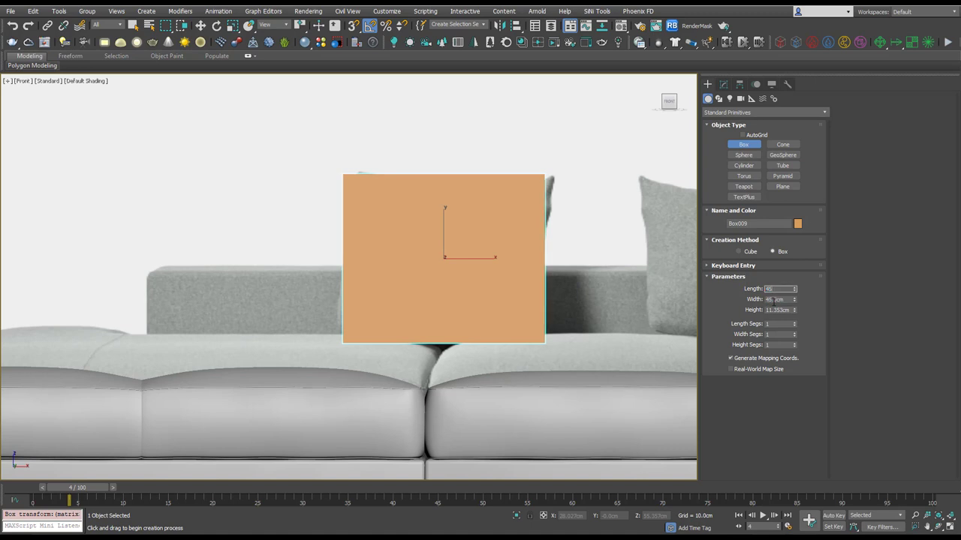
type("45")
key("Tab")
key("Tab")
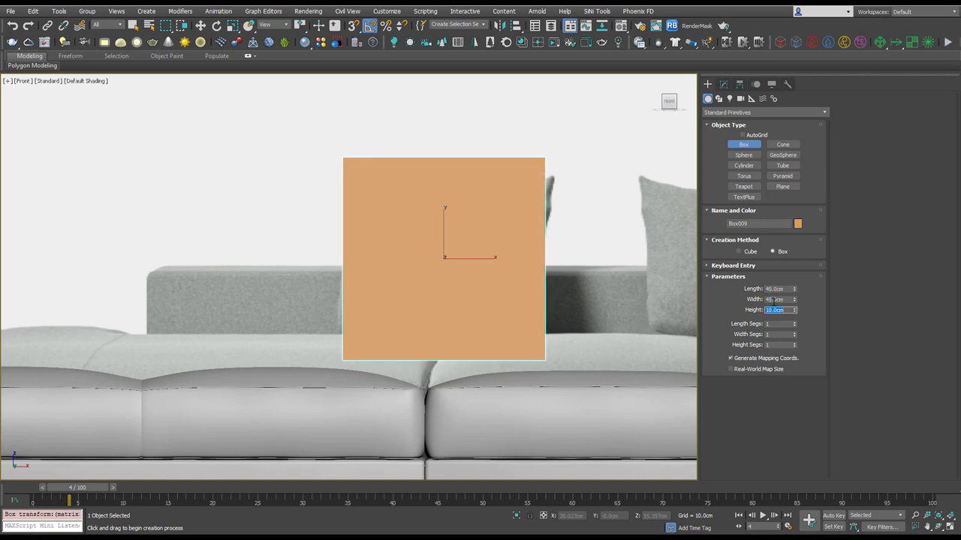
Rename the box as Cushion 1
left_click(755, 111)
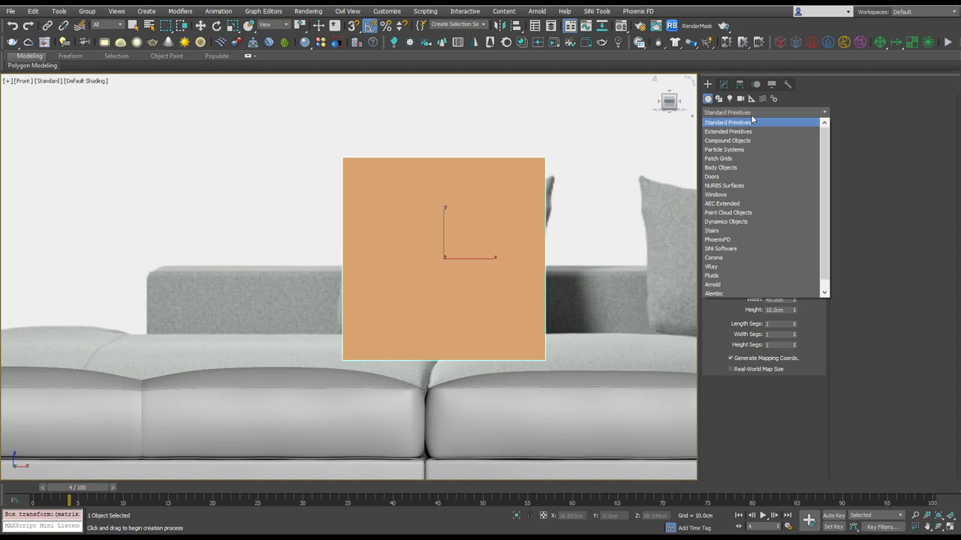
left_click(755, 111)
left_click(760, 222)
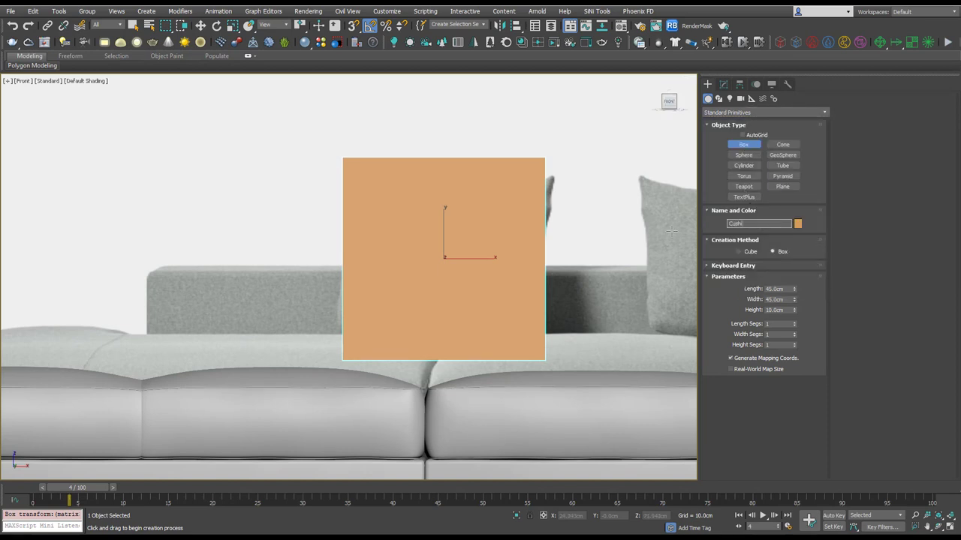
key("Return")
Show edged faces and set the cushion box's length and width segments to 8 each
key("F4")
middle_click_drag(412, 279, 480, 260, "alt")
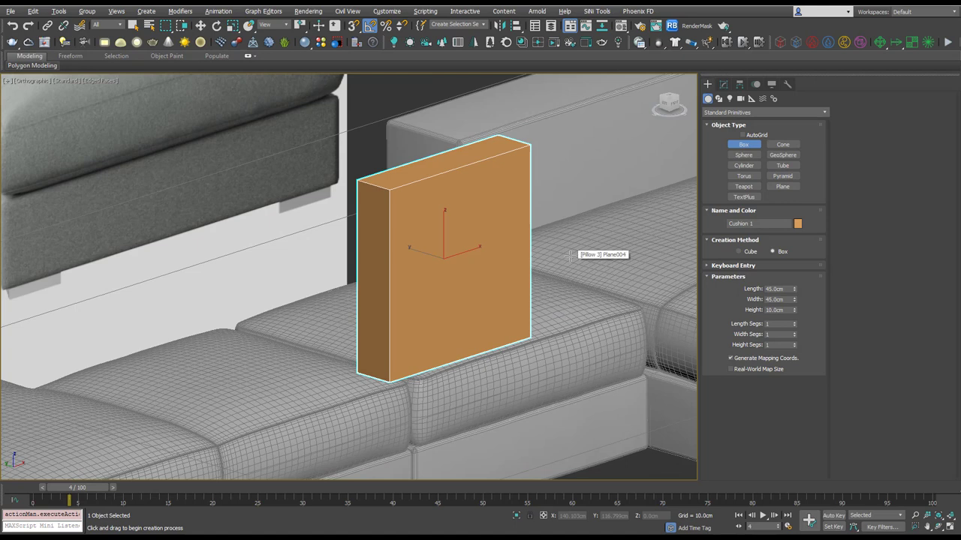
left_click(794, 323)
left_click(794, 323)
left_click(794, 323)
left_click(794, 323)
left_click(794, 323)
left_click(794, 323)
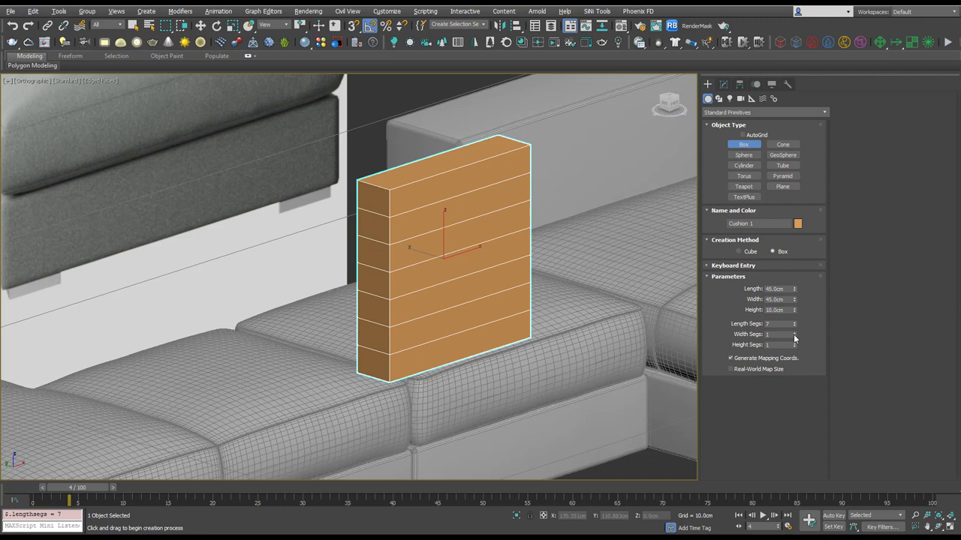
left_click(795, 333)
left_click(794, 333)
left_click(794, 332)
left_click(794, 333)
left_click(794, 332)
left_click(794, 333)
left_click(794, 332)
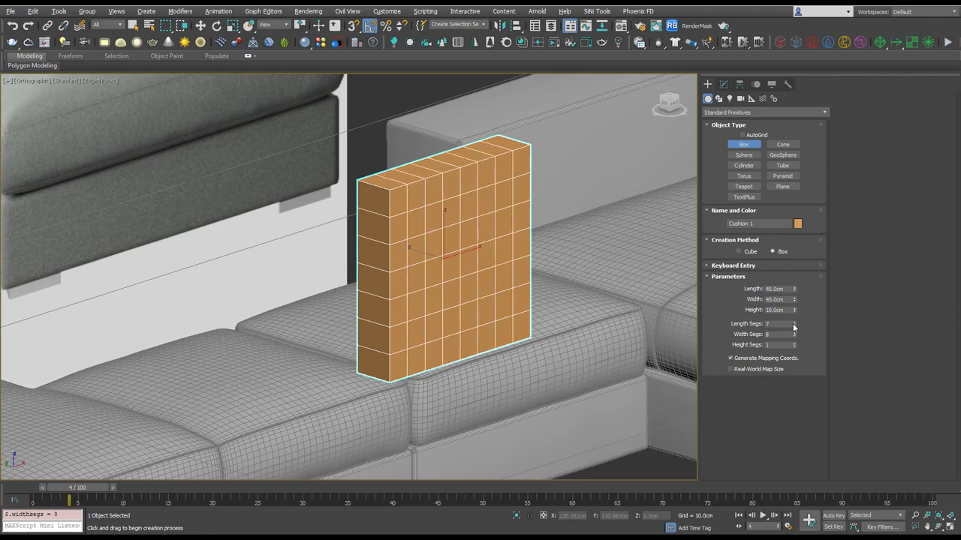
left_click(794, 322)
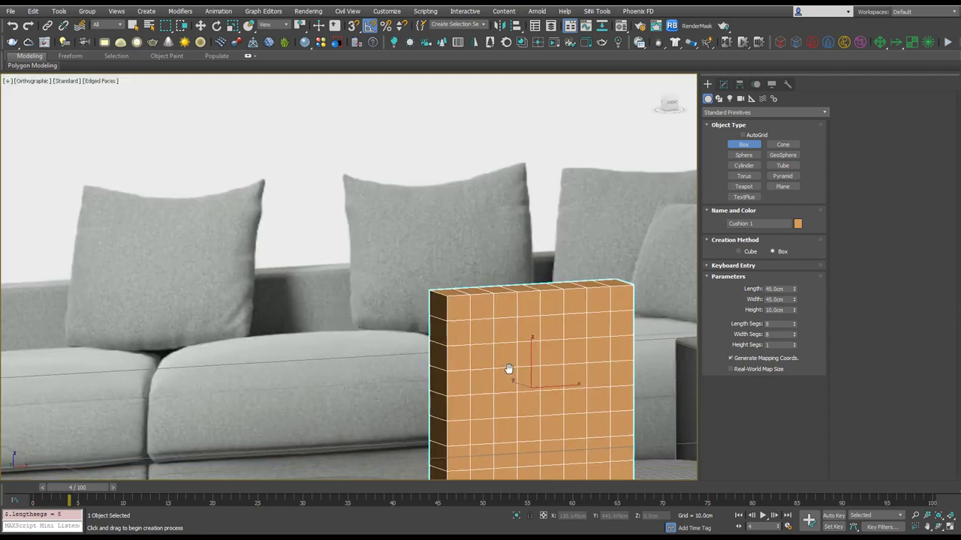
Add a Chamfer modifier to the cushion box with an amount of 1.143 cm
middle_click_drag(509, 378, 507, 364)
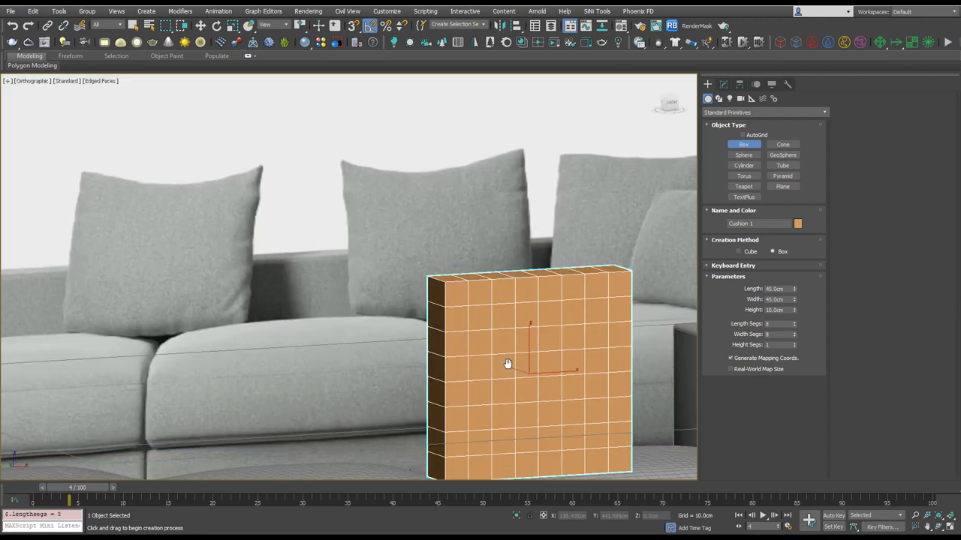
key("w")
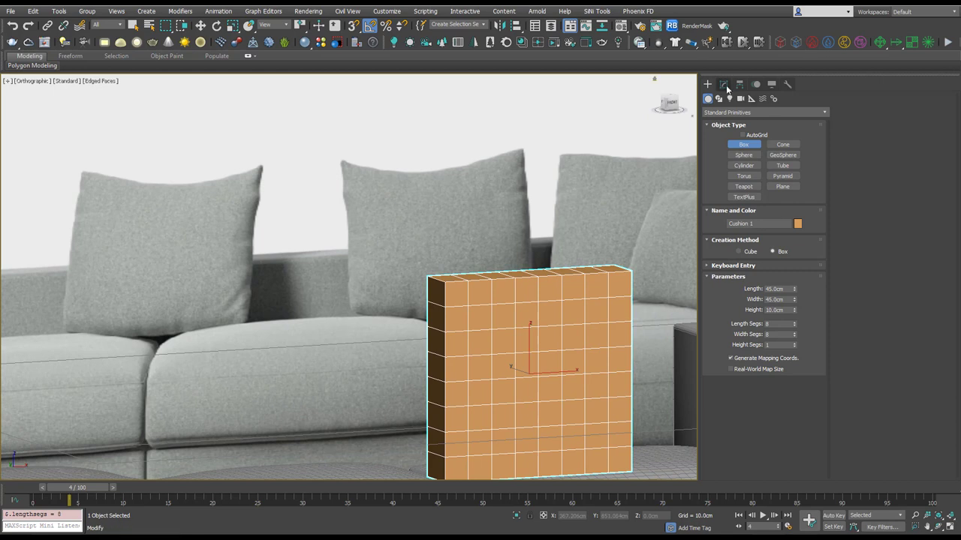
left_click(723, 85)
left_click(743, 115)
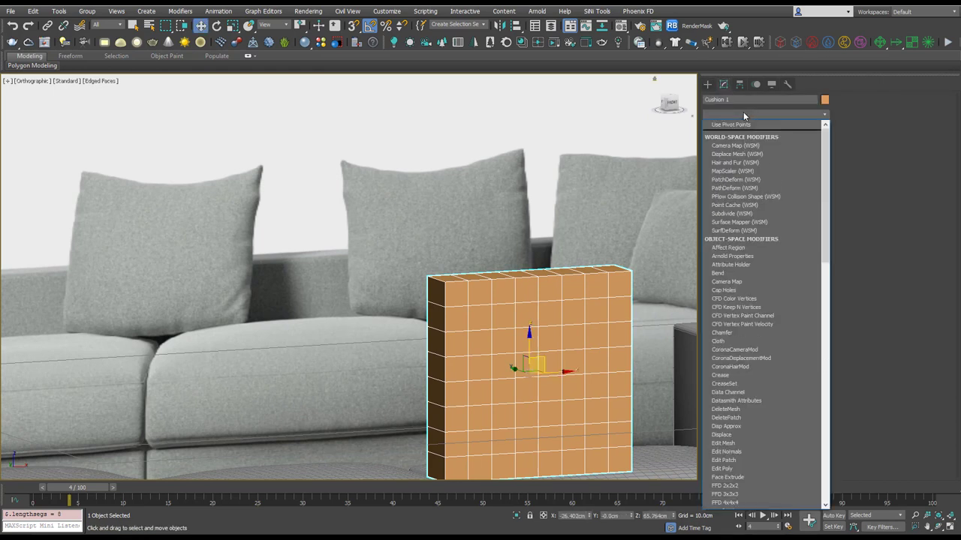
type("ch")
key("Return")
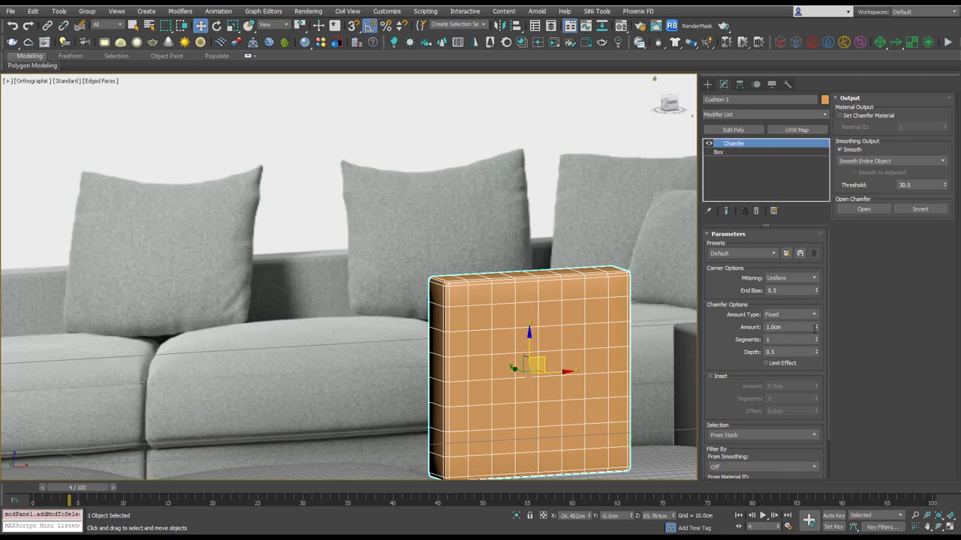
left_click_drag(816, 328, 815, 315)
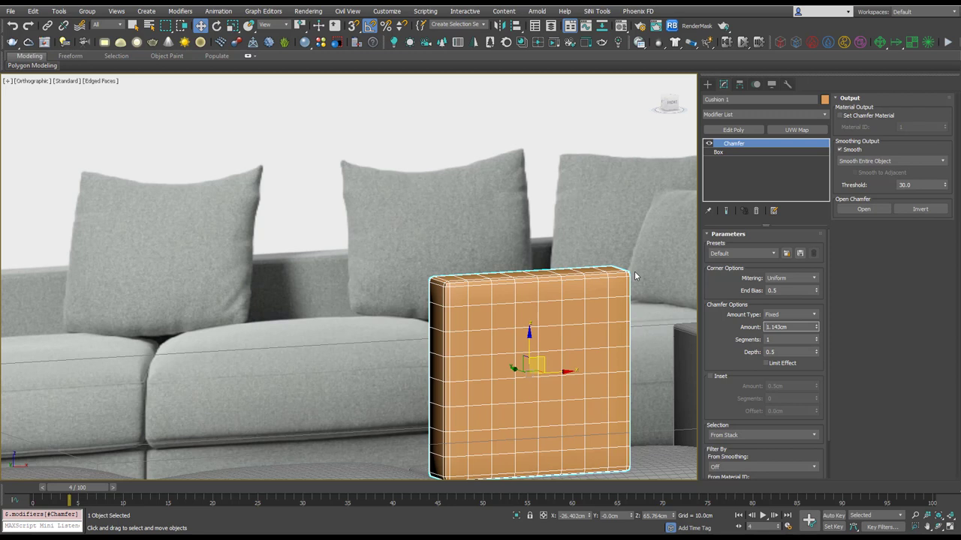
Insert an Edit Poly modifier beneath the Chamfer and select the four short corner edges so that only they are chamfered
left_click(742, 152)
left_click(733, 129)
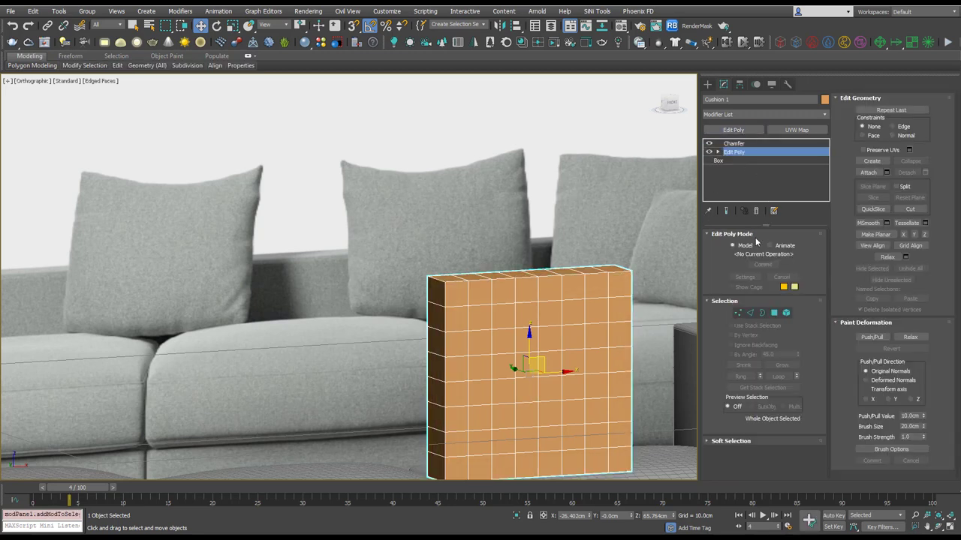
left_click(751, 313)
left_click(473, 277)
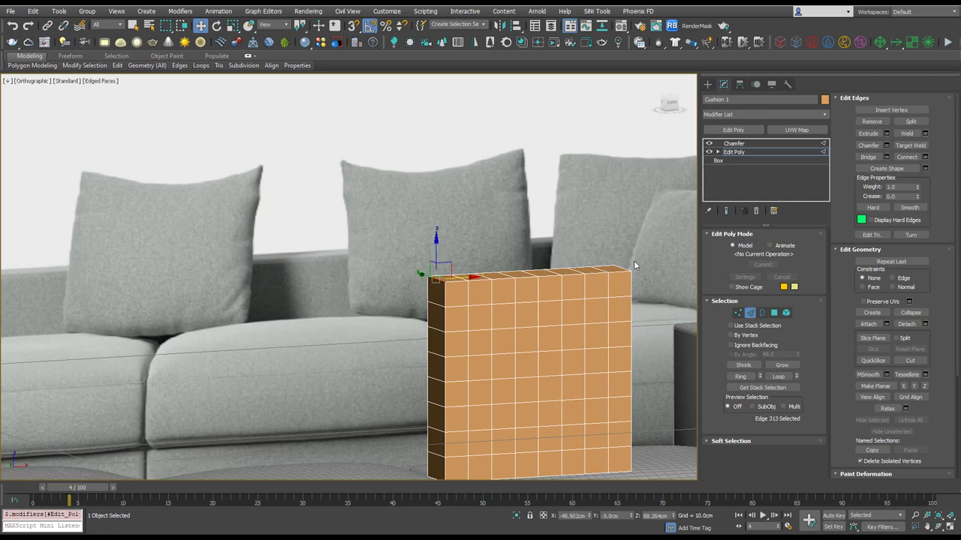
left_click(626, 268, "ctrl")
middle_click_drag(555, 343, 518, 188, "alt")
left_click(538, 195)
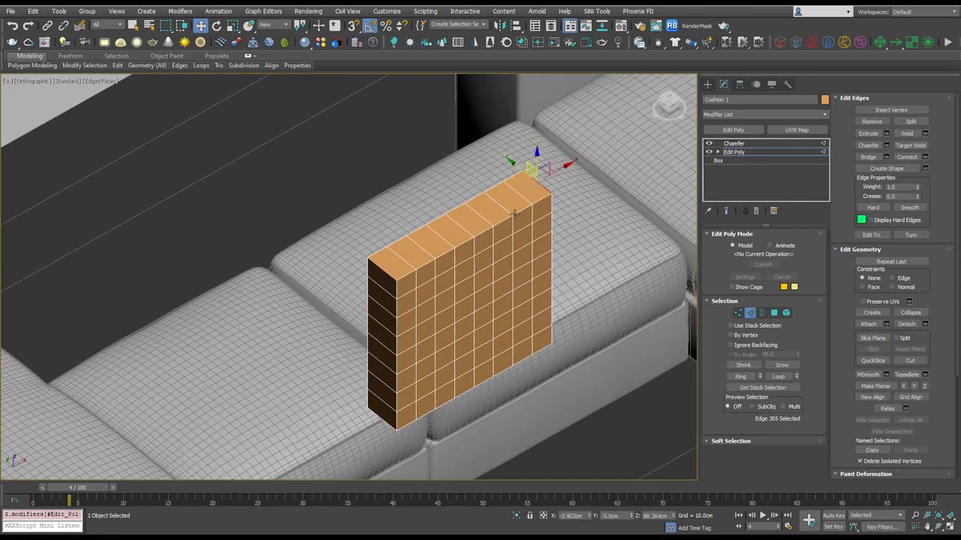
left_click(382, 271, "ctrl")
left_click(382, 419, "ctrl")
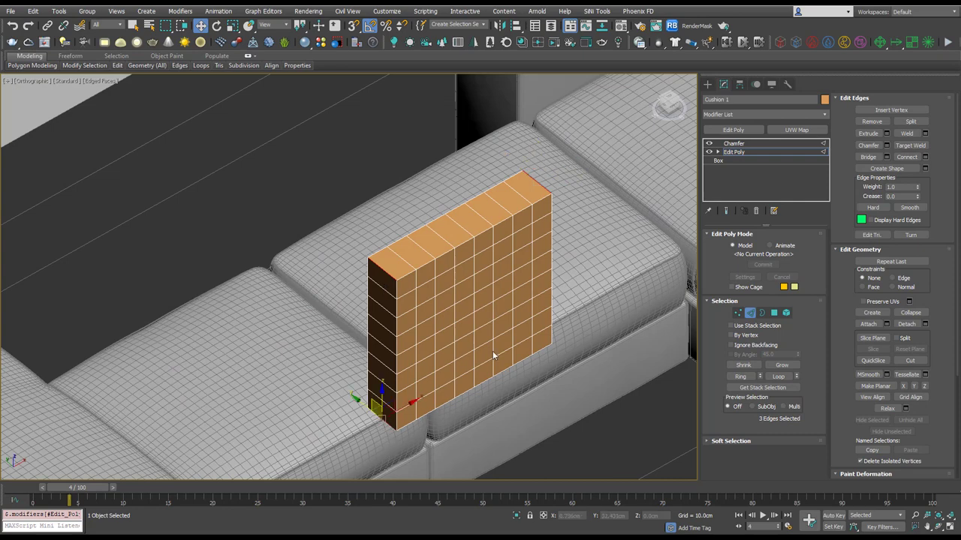
middle_click_drag(540, 322, 547, 460, "alt")
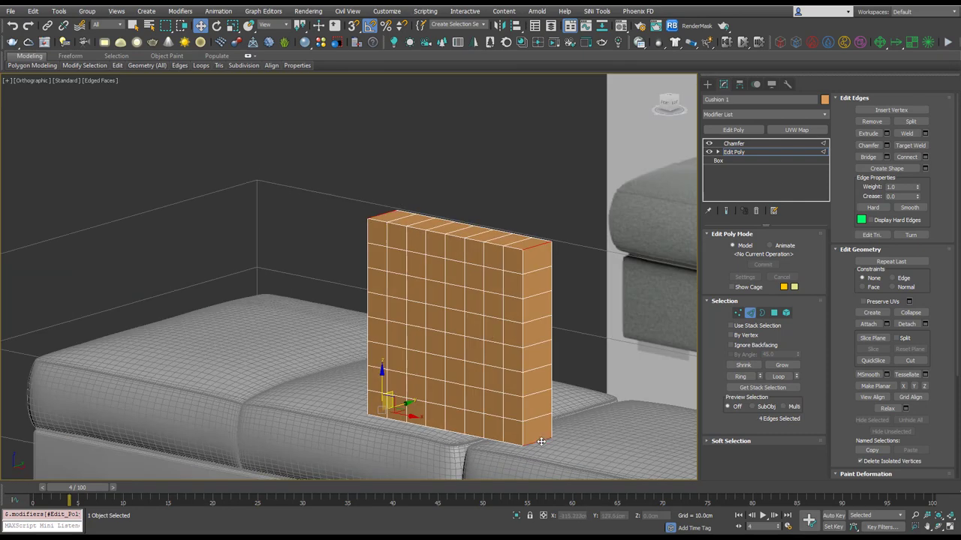
left_click(760, 142)
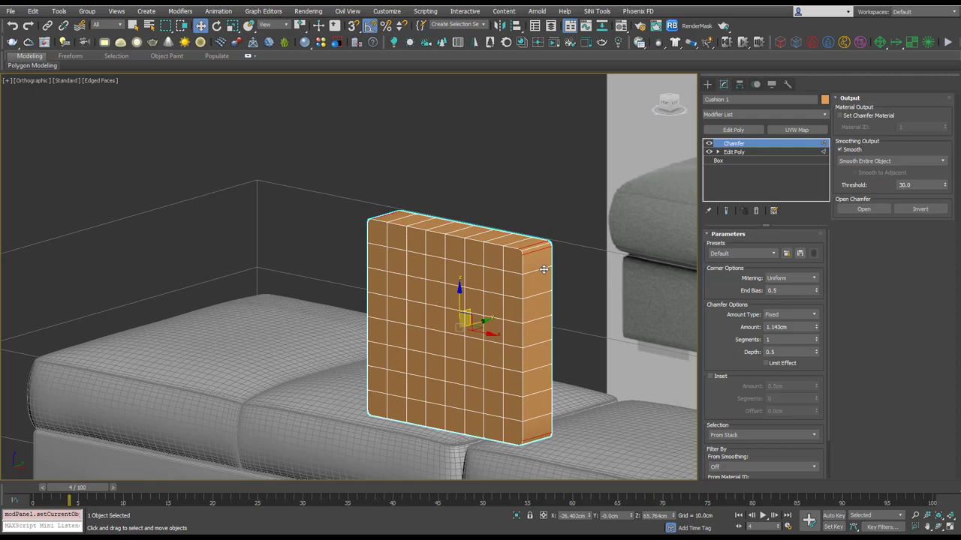
Examine the cushion's chamfered corners against the reference image from the front and at an angle
middle_click_drag(507, 270, 516, 266, "alt")
key("f")
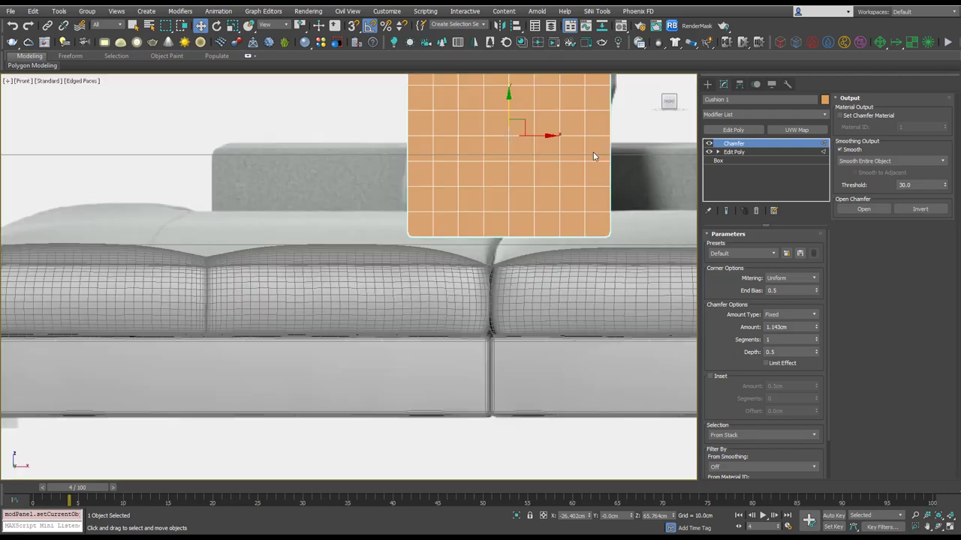
key("z")
middle_click_drag(385, 201, 406, 271)
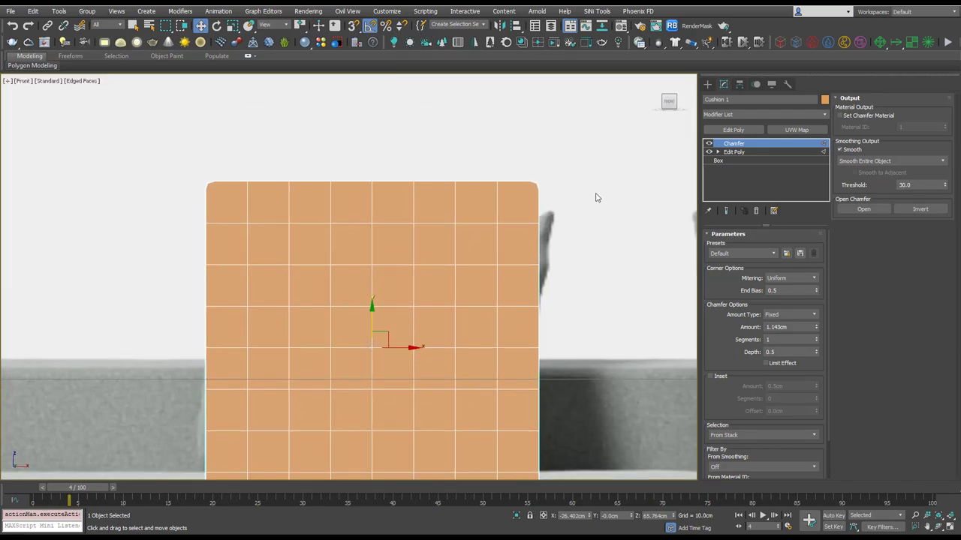
scroll(535, 296, "down", 2)
middle_click_drag(535, 296, 602, 256)
scroll(599, 227, "down", 1)
scroll(568, 230, "up", 1)
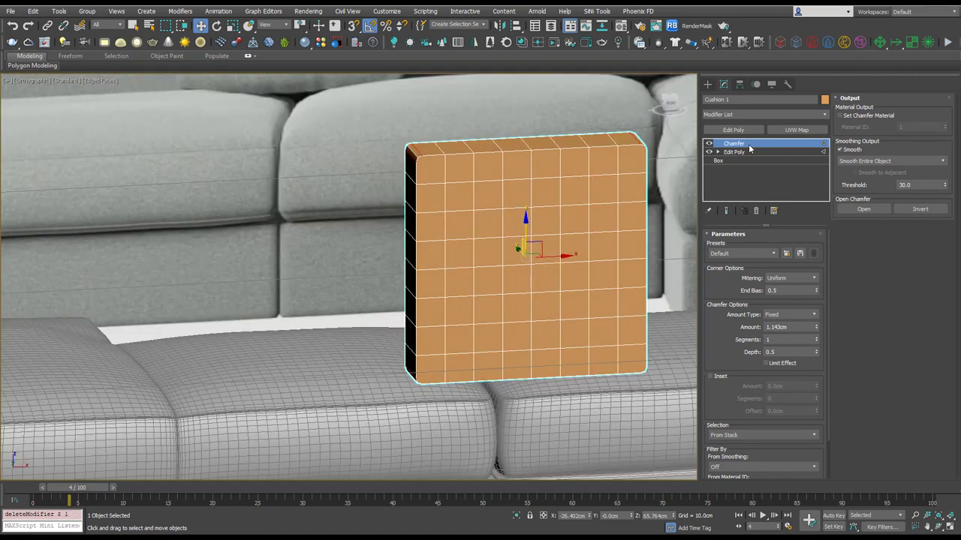
Add a TurboSmooth modifier above the Chamfer on the cushion
left_click(759, 116)
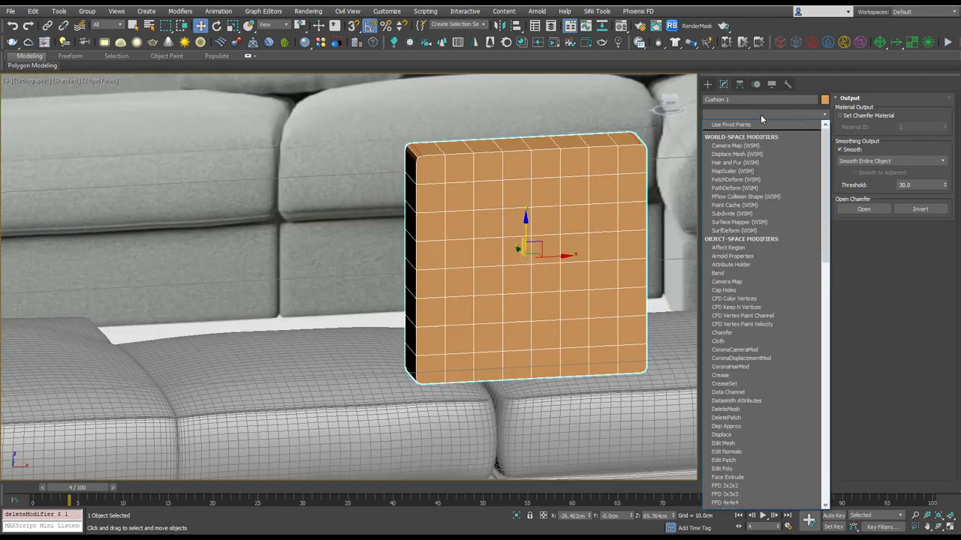
type("tu")
key("Return")
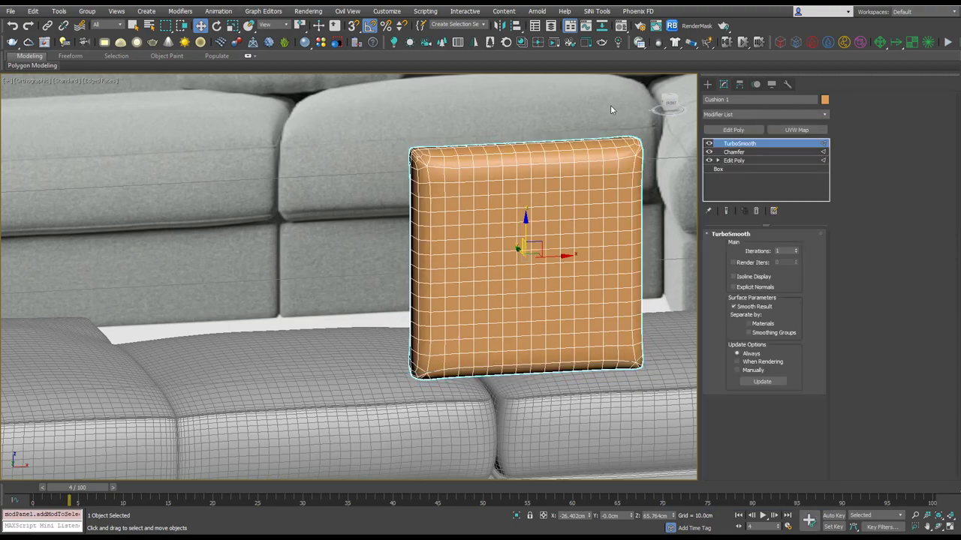
Add an Edit Poly modifier above TurboSmooth and select the middle edge loop running around the cushion's narrow sides
middle_click_drag(556, 214, 617, 207, "alt")
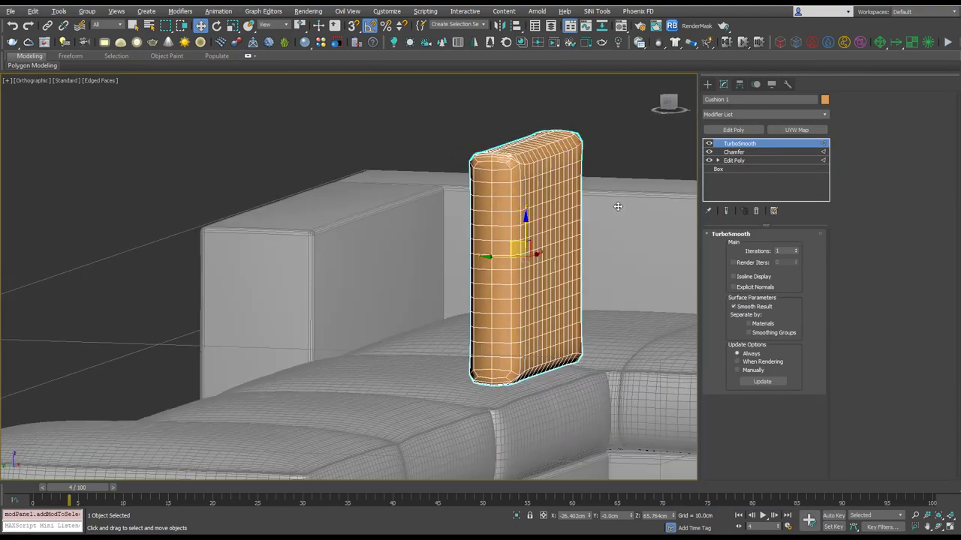
left_click(734, 130)
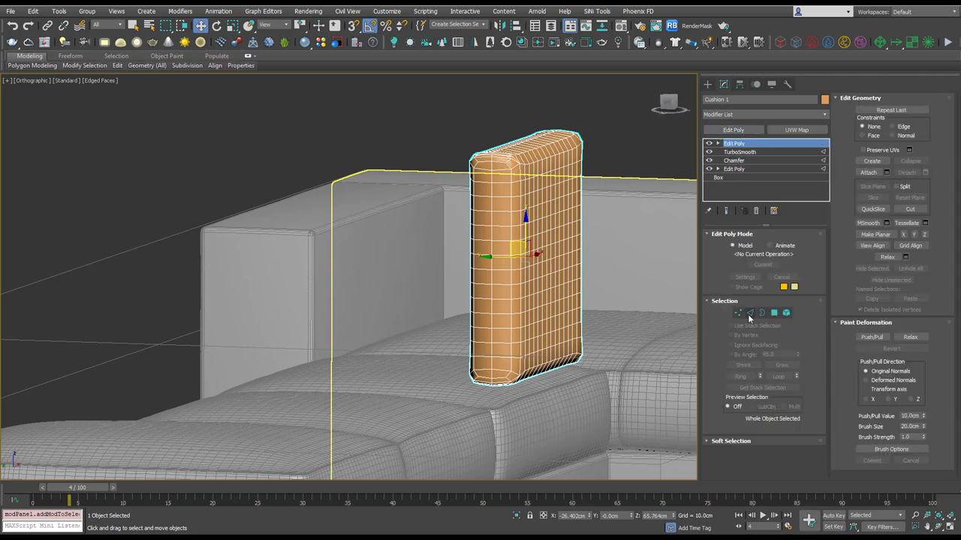
left_click(749, 314)
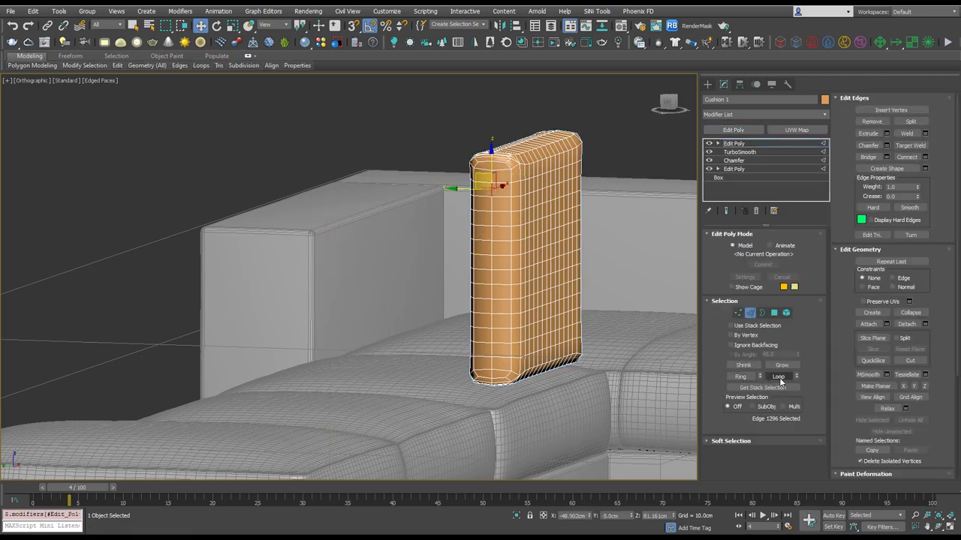
left_click(779, 377)
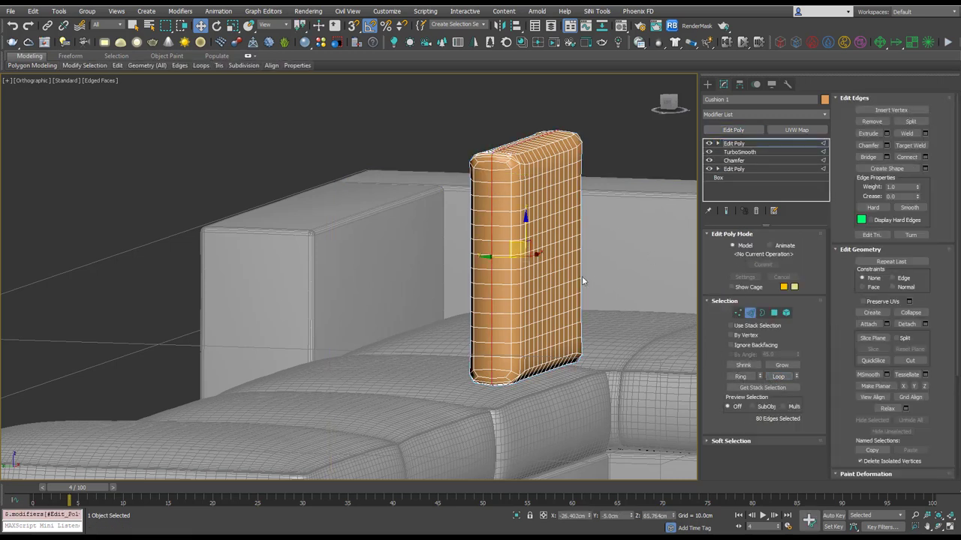
Enable Soft Selection on the vertices of the loop around the cushion's narrow sides and switch to Scale
left_click(739, 312)
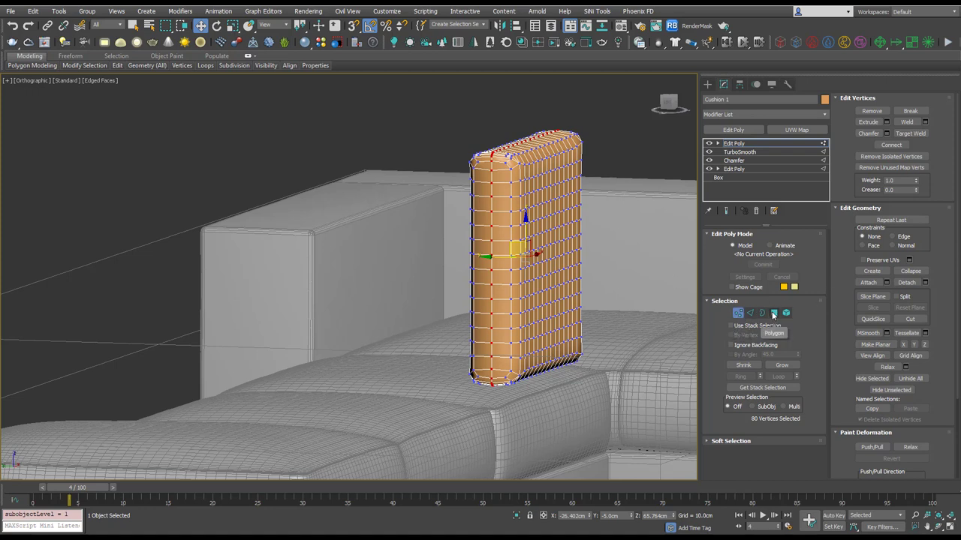
left_click(774, 313)
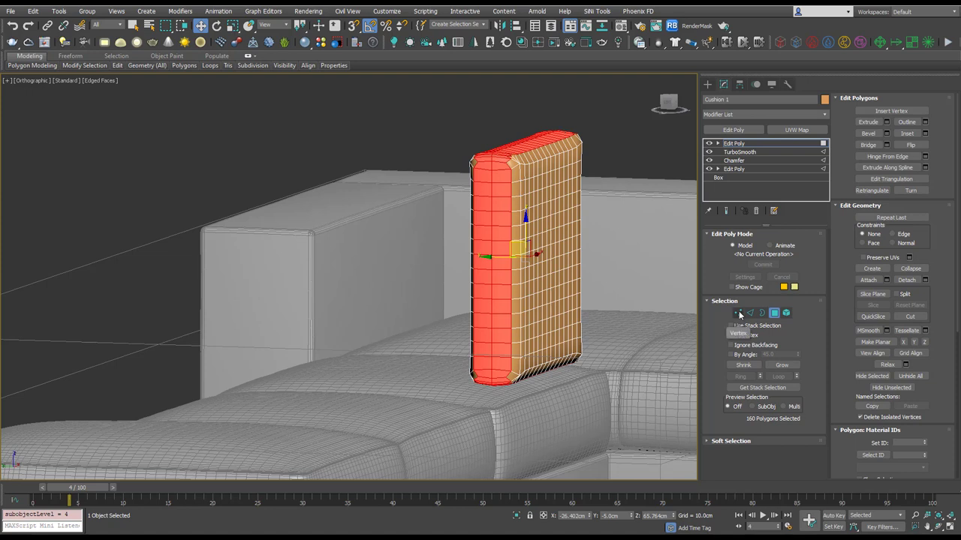
key("ctrl+d")
left_click(739, 314)
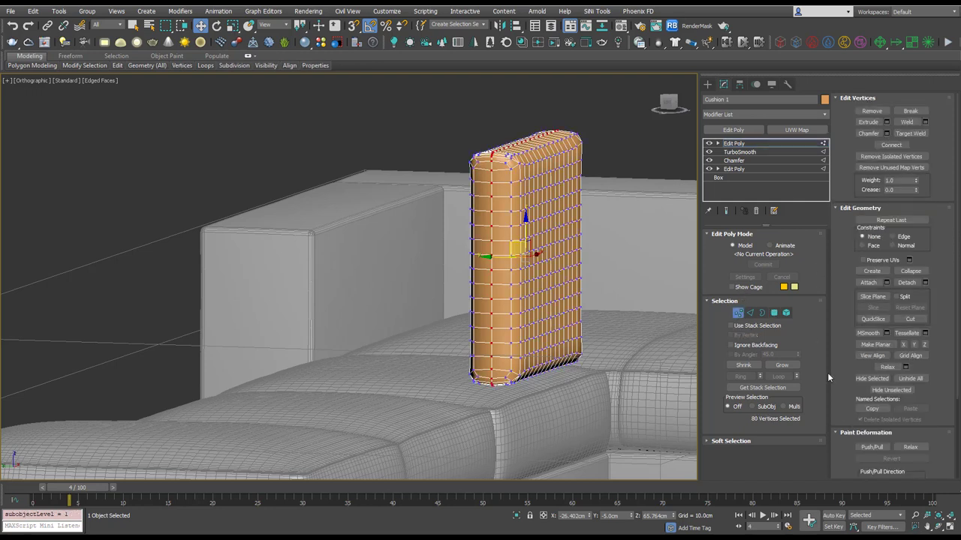
left_click(753, 438)
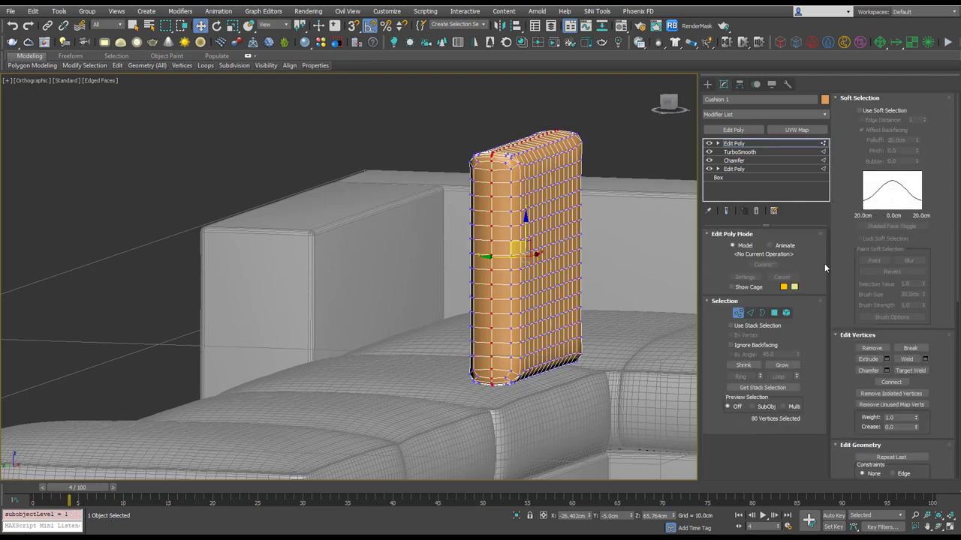
left_click(877, 113)
right_click(497, 268)
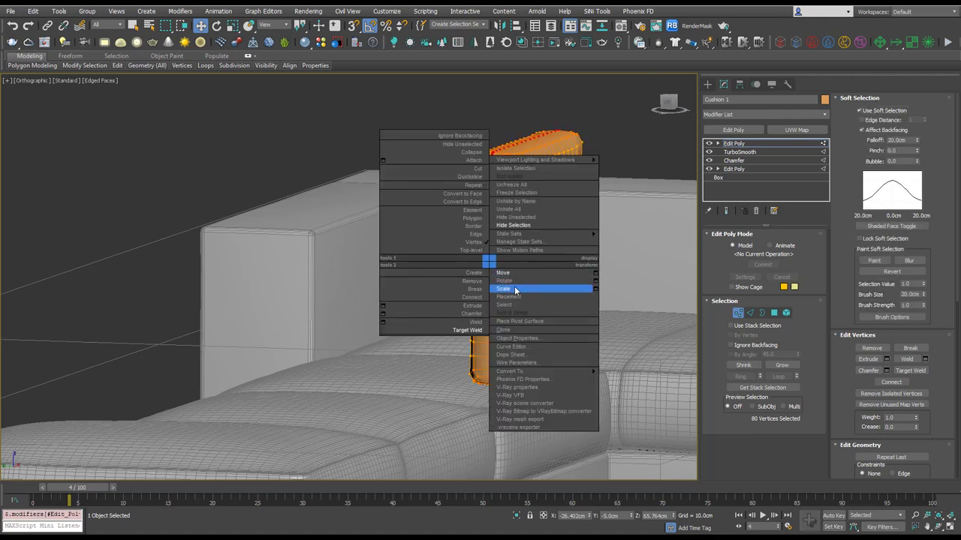
left_click(515, 286)
Try to scale the side loop's vertices with the soft selection falloff reduced to 6.8 cm
left_click_drag(558, 261, 570, 260)
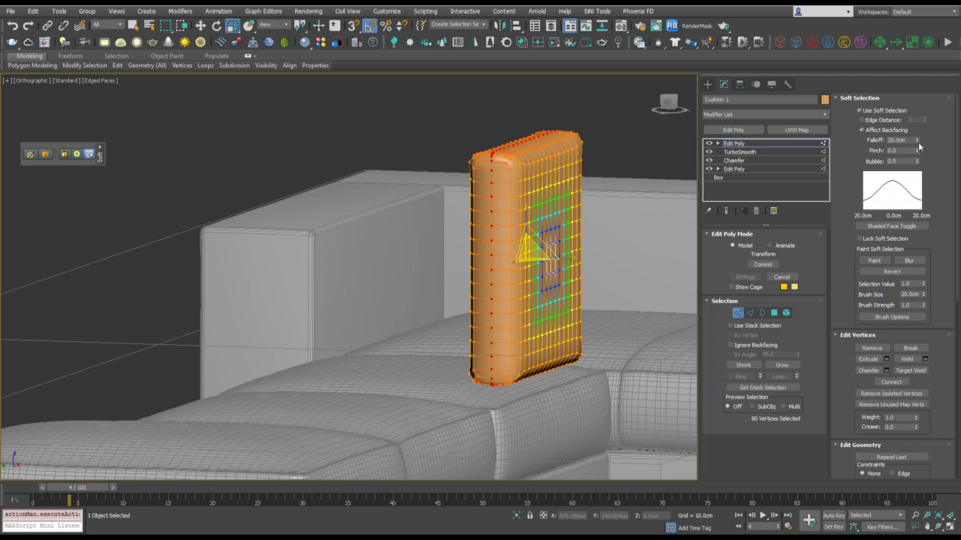
left_click_drag(918, 145, 905, 173)
left_click_drag(564, 262, 503, 246)
key("ctrl+z")
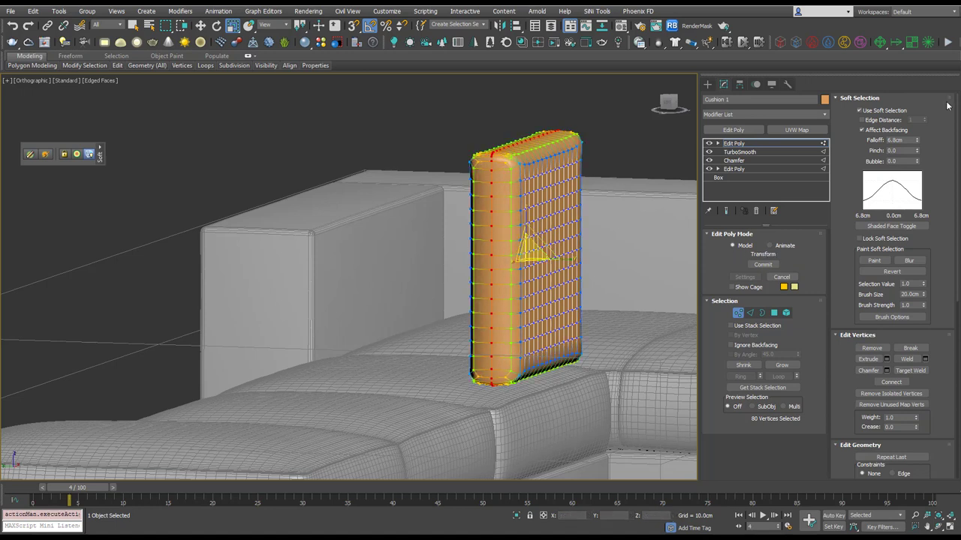
Set the soft selection falloff to 10.064 cm, scale the side loop's vertices inward and leave vertex editing
left_click_drag(916, 141, 916, 130)
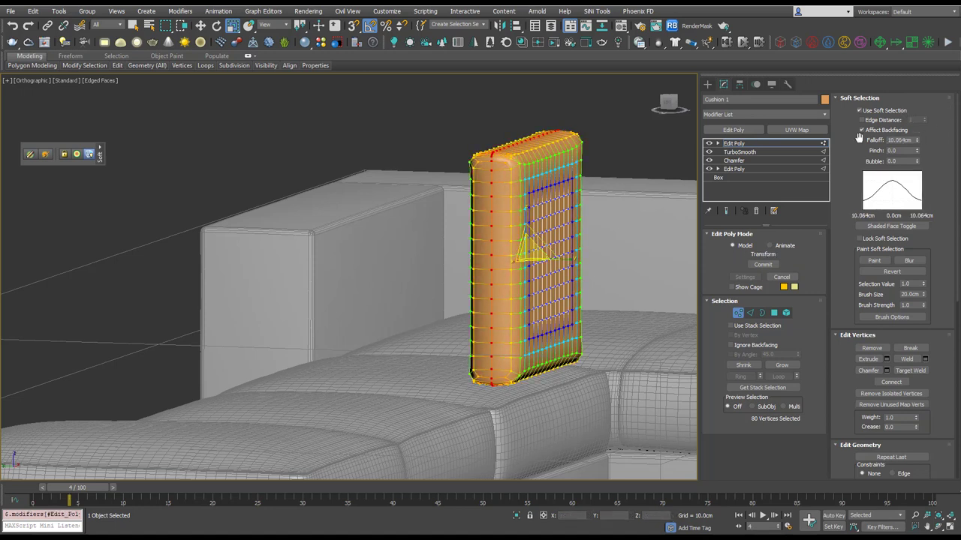
left_click_drag(570, 257, 496, 244)
left_click(603, 206)
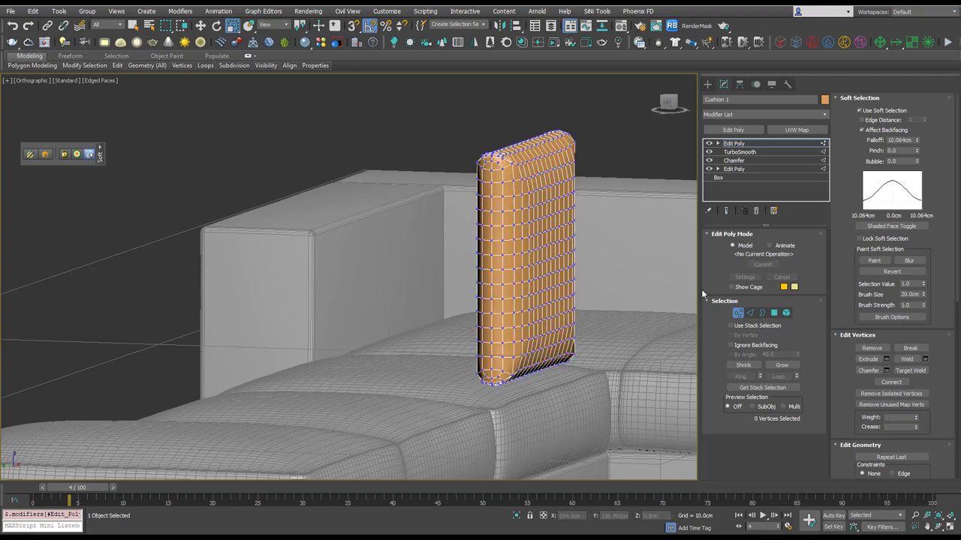
left_click(740, 316)
key("w")
In the front view, copy the cushion along the X axis to a spot beside the original as Cushion 002
middle_click_drag(530, 232, 433, 282, "alt")
key("f")
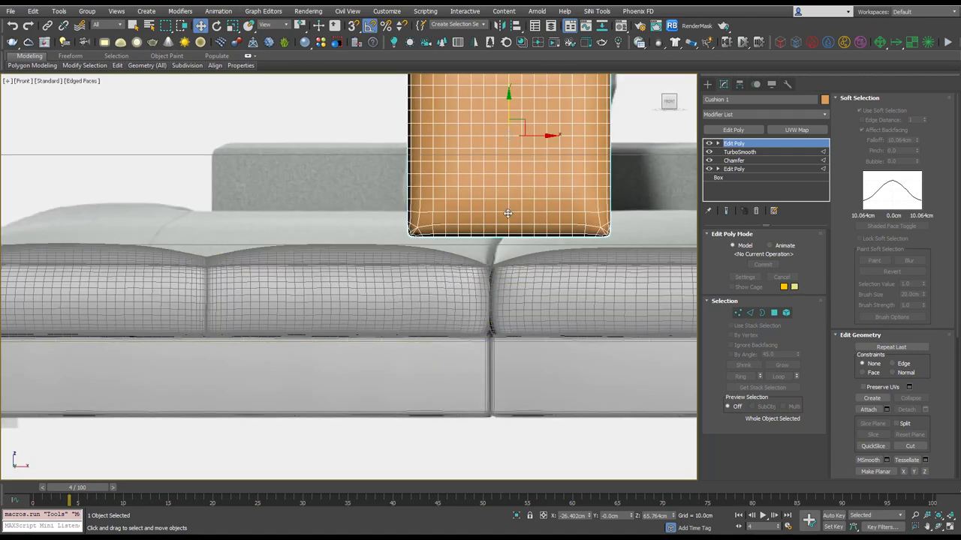
middle_click_drag(510, 211, 421, 275)
scroll(421, 274, "down", 3)
scroll(421, 275, "down", 2)
left_click_drag(454, 242, 604, 248, "shift")
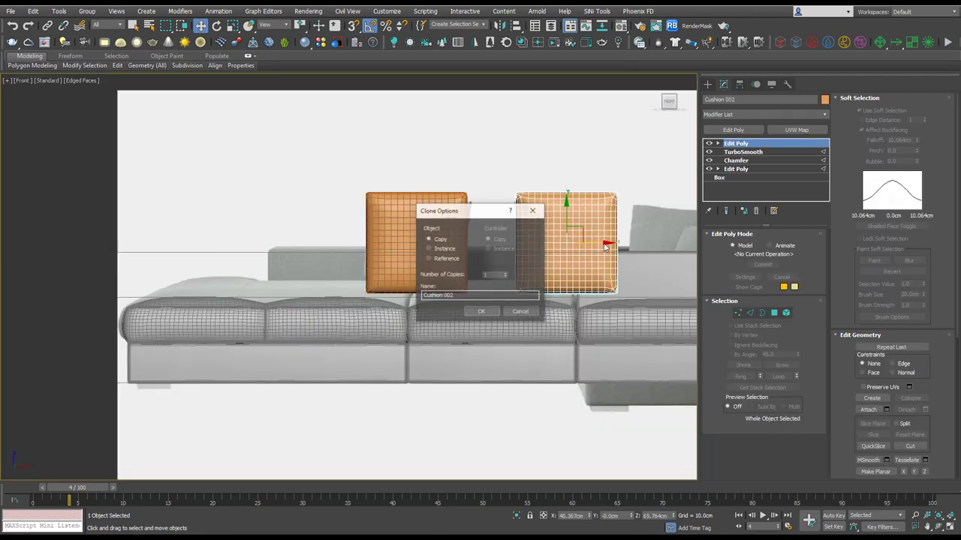
left_click(481, 312)
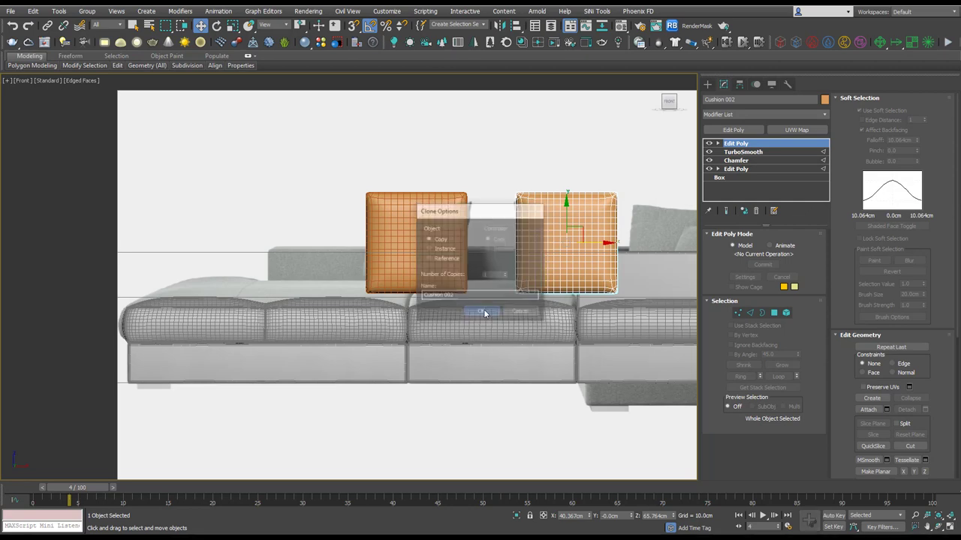
Make two further copies along the X axis, Cushion 003 and Cushion 004, over the far section of the sofa
middle_click_drag(437, 268, 262, 286)
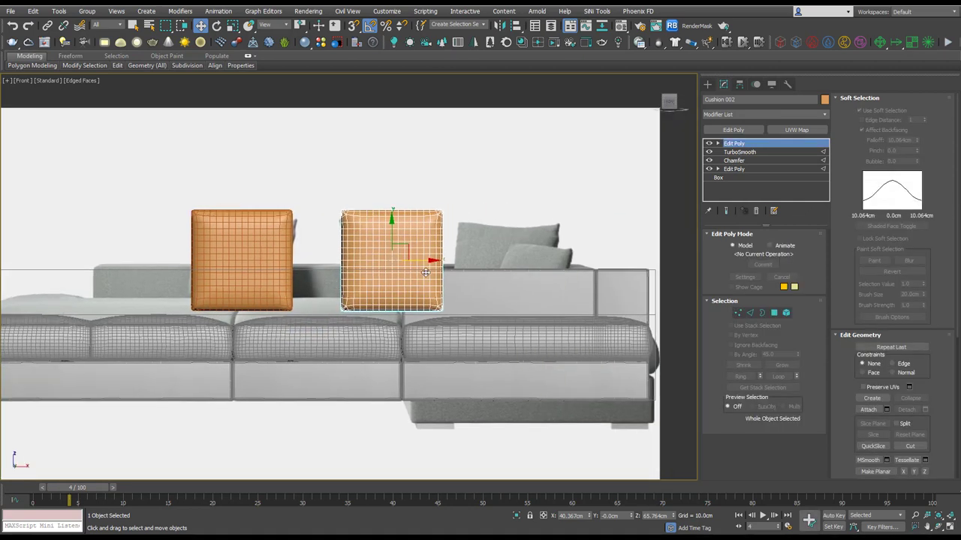
left_click_drag(426, 259, 546, 262, "shift")
left_click(481, 311)
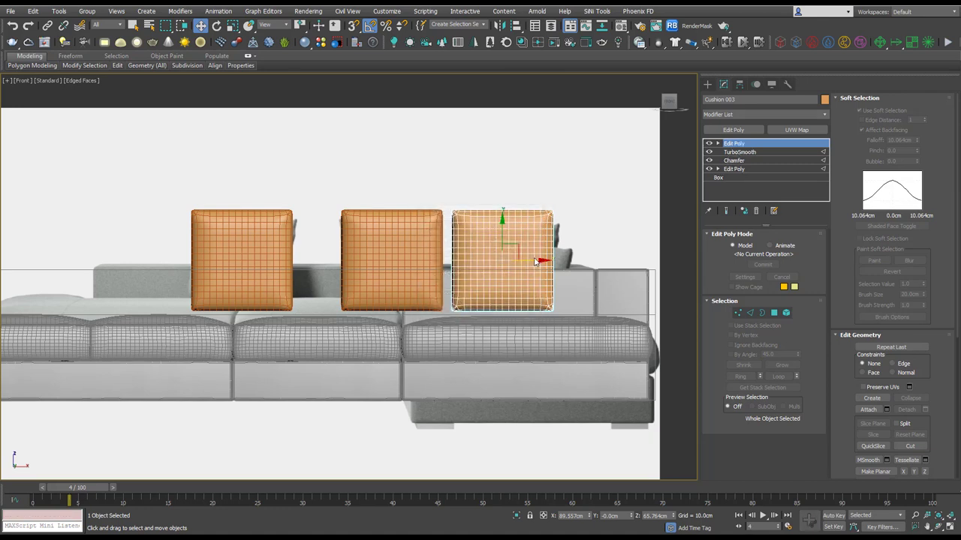
left_click_drag(537, 262, 621, 258, "shift")
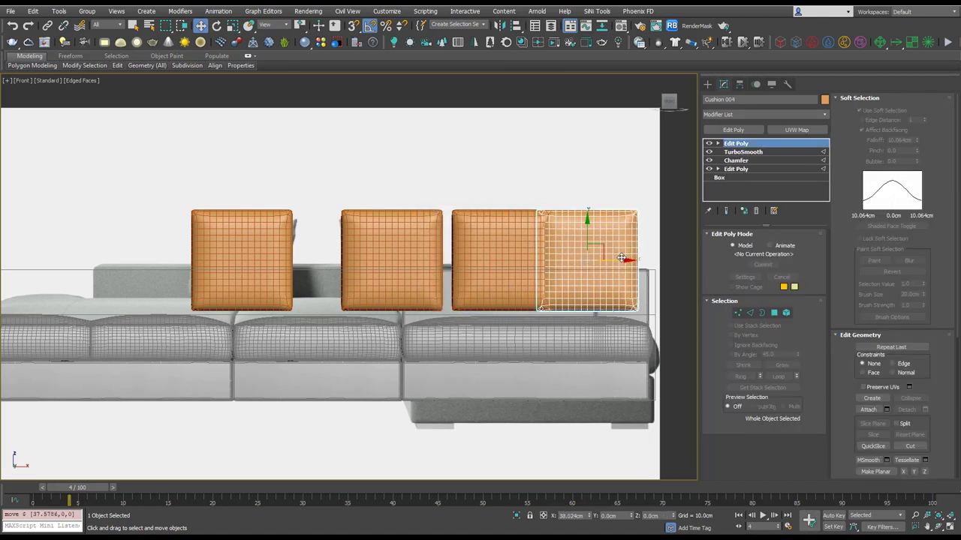
left_click(481, 312)
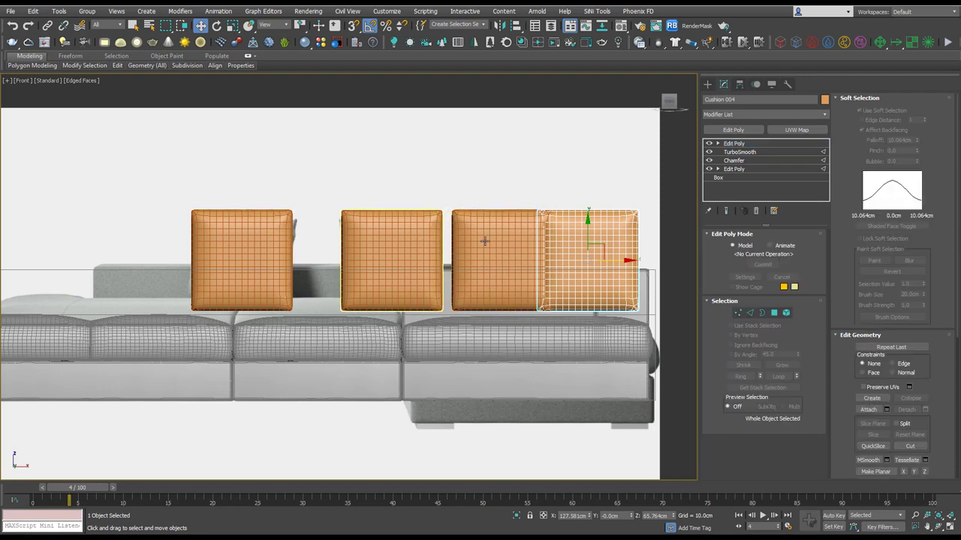
Unhide all objects, and hide the three copied cushions
left_click(425, 249)
right_click(484, 241)
left_click(515, 187)
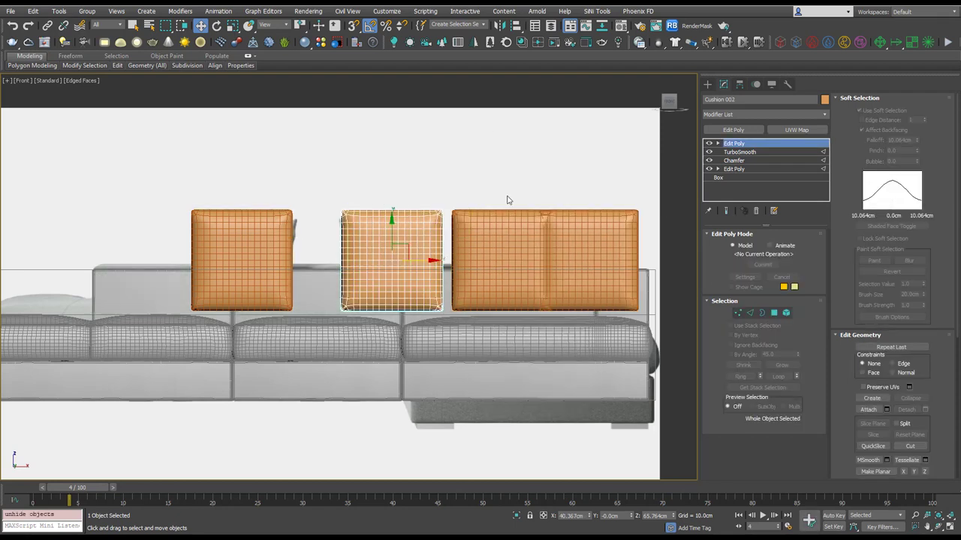
left_click(498, 232, "ctrl")
left_click(579, 236, "ctrl")
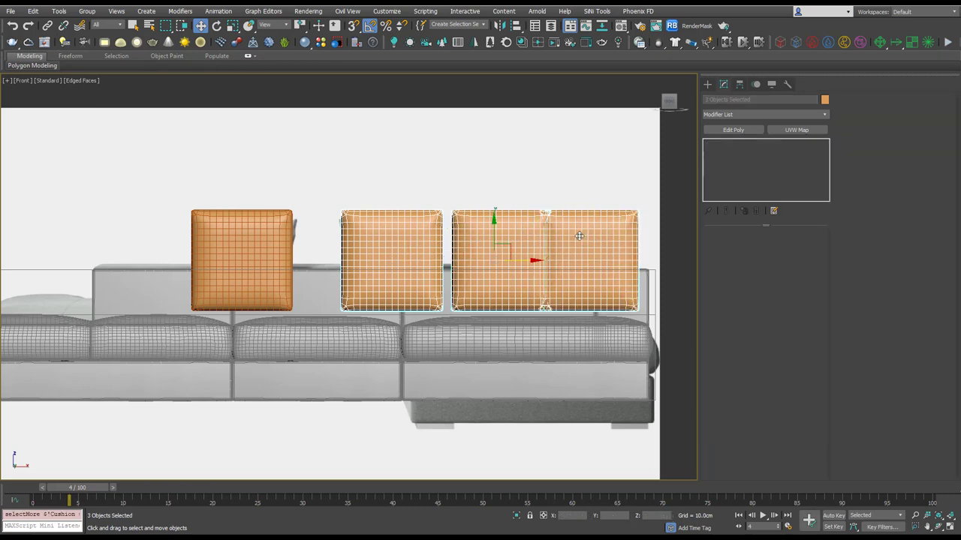
right_click(579, 236)
left_click(608, 217)
Move Cushion 1 about 59 cm back to the sofa's backrest and raise it about 53 cm
left_click(238, 272)
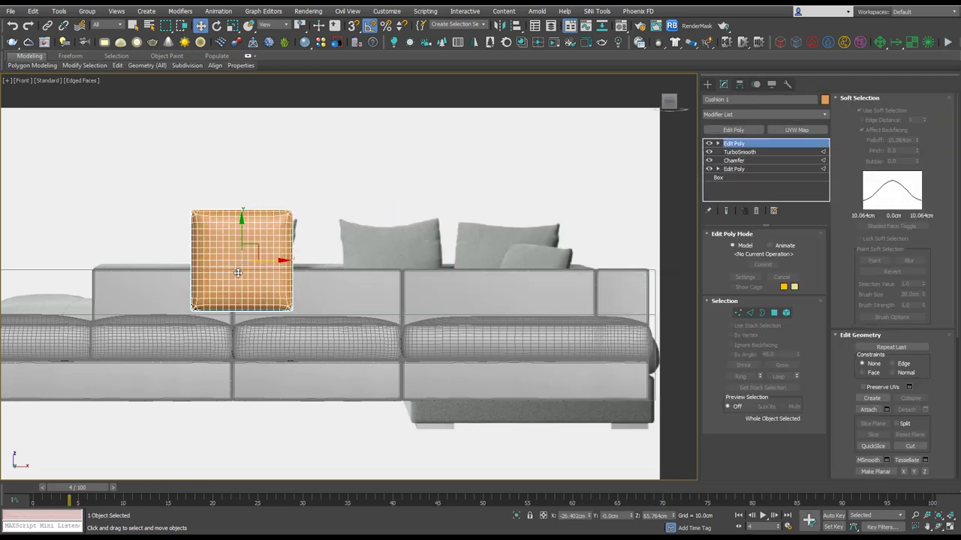
middle_click_drag(238, 273, 340, 265, "alt")
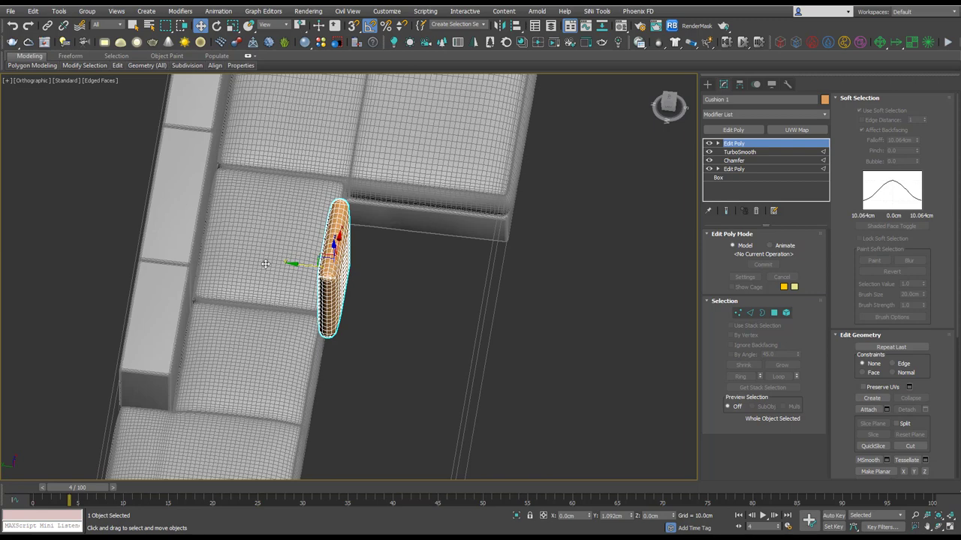
left_click_drag(265, 264, 134, 250)
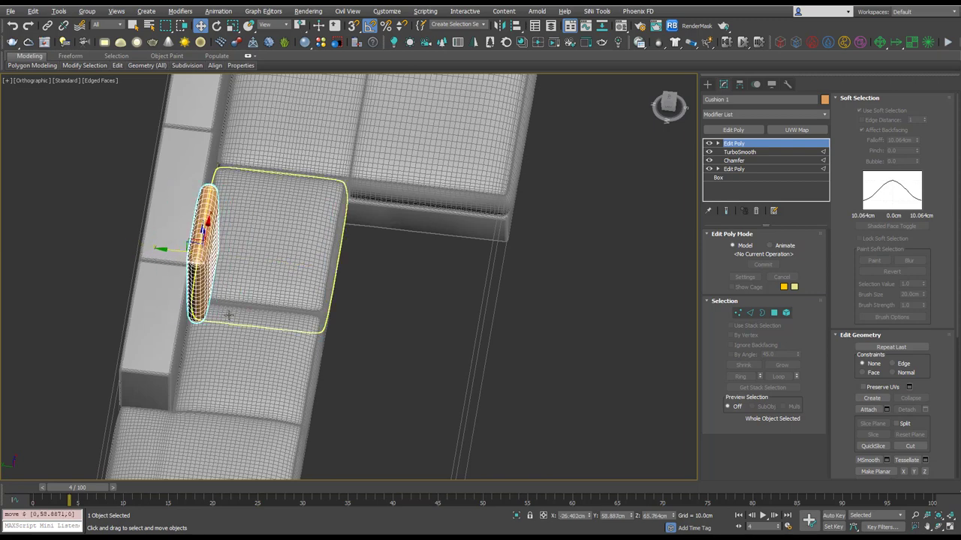
middle_click_drag(229, 316, 302, 297, "alt")
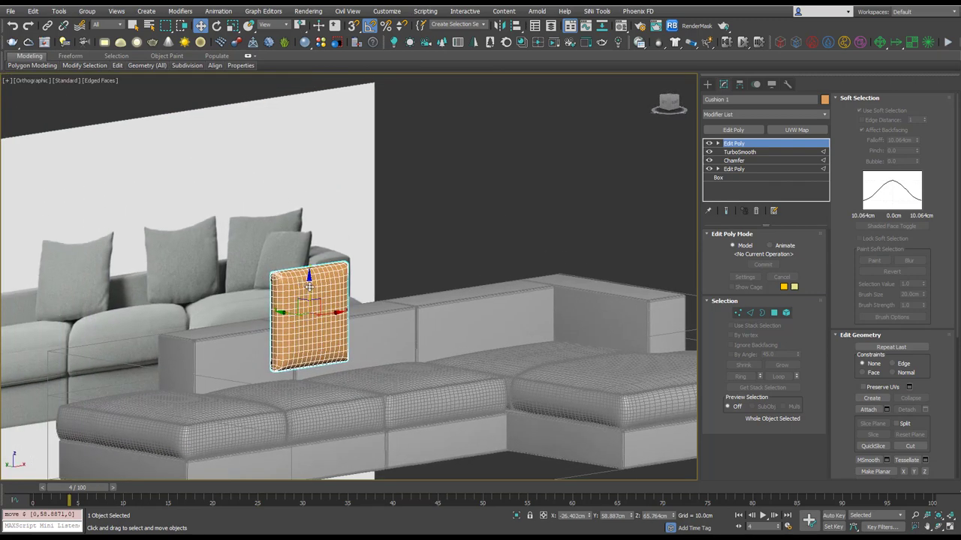
left_click_drag(308, 286, 325, 169)
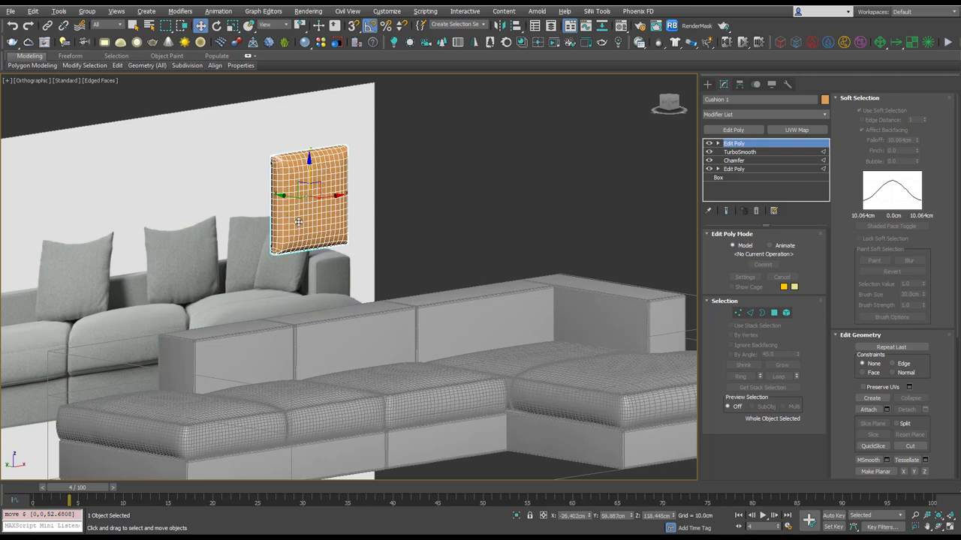
mouse_move(299, 222)
middle_mouse_down("alt")
mouse_move(328, 225)
mouse_move(292, 238)
middle_mouse_up("alt")
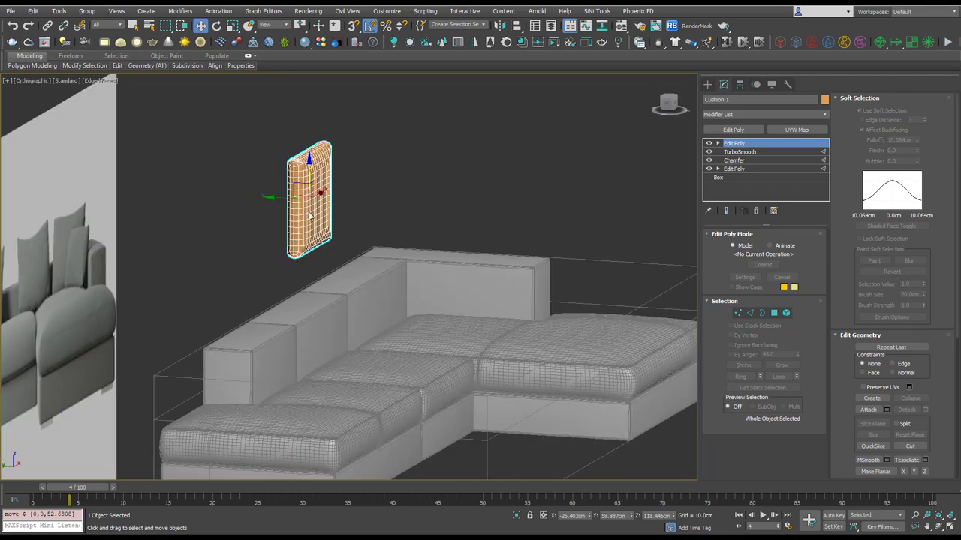
Rotate Cushion 1 by 15 degrees about the X axis so that it leans back toward the backrest
right_click(310, 216)
middle_click_drag(287, 313, 431, 300)
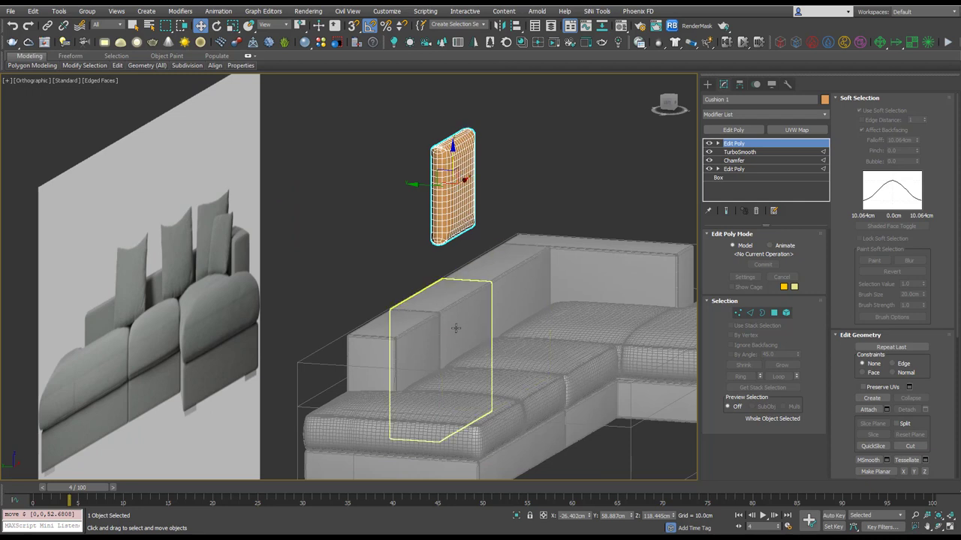
right_click(480, 189)
left_click(497, 206)
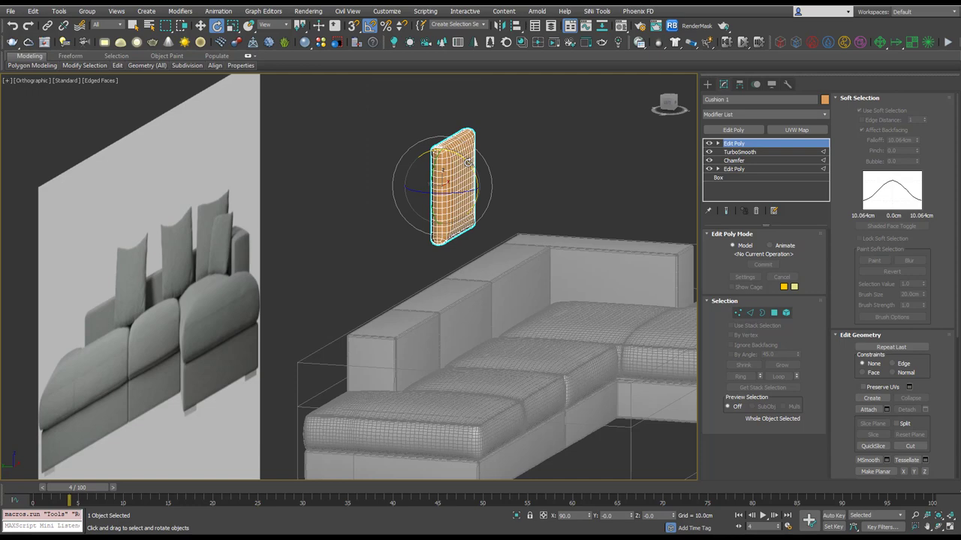
left_click_drag(467, 161, 464, 158)
In the left view, shift the tilted Cushion 1 about 2.6 cm horizontally toward the seat
key("l")
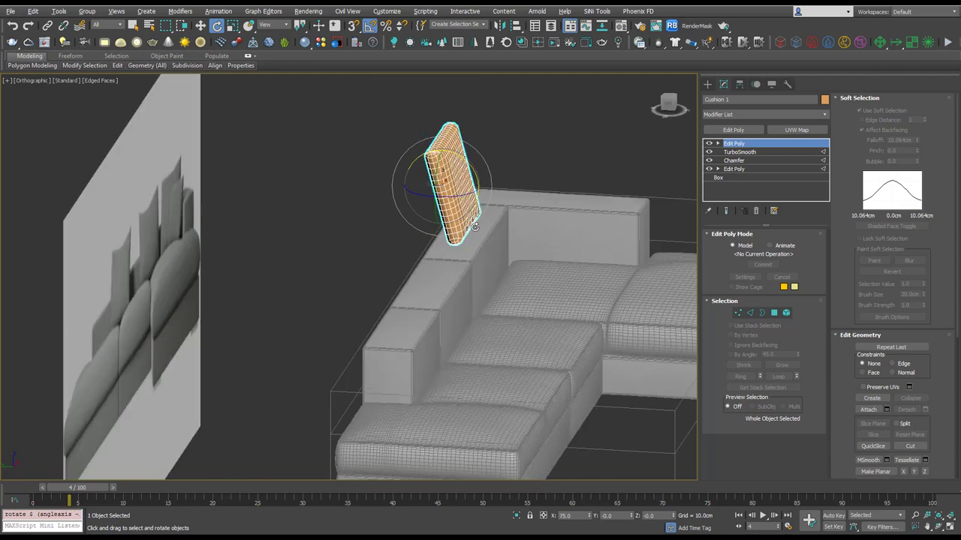
right_click(444, 225)
left_click(458, 237)
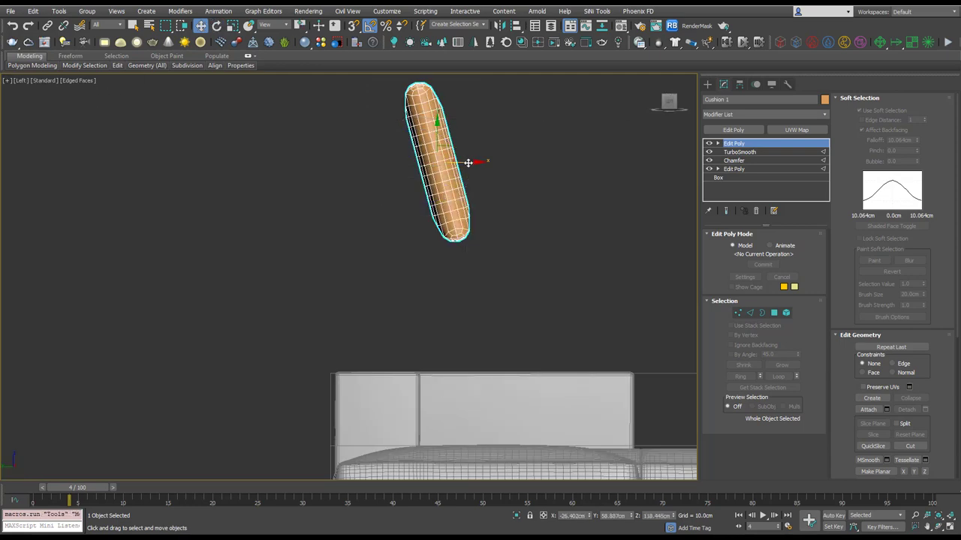
left_click_drag(474, 159, 484, 167)
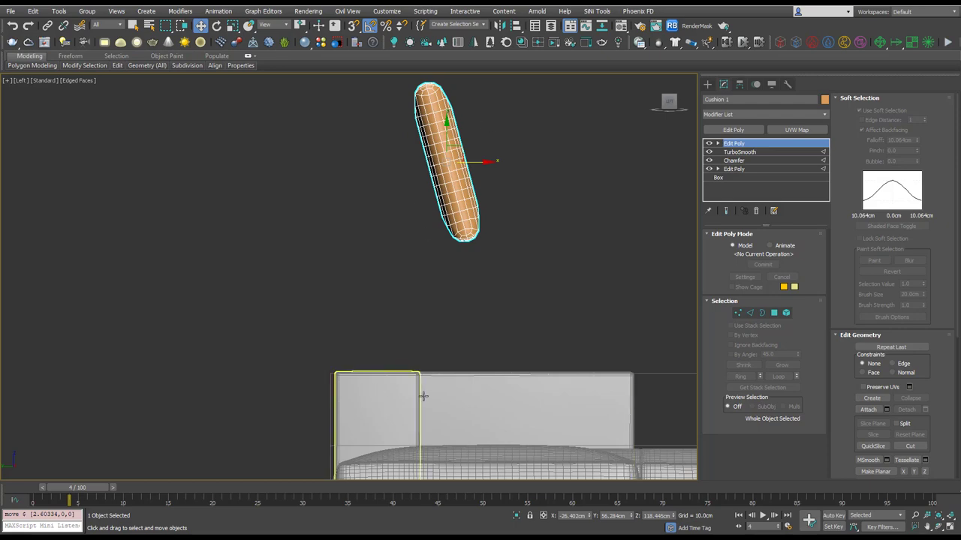
Rename the backrest box at the sofa's open end as Arm 1
left_click(401, 407)
middle_click_drag(496, 382, 436, 409, "alt")
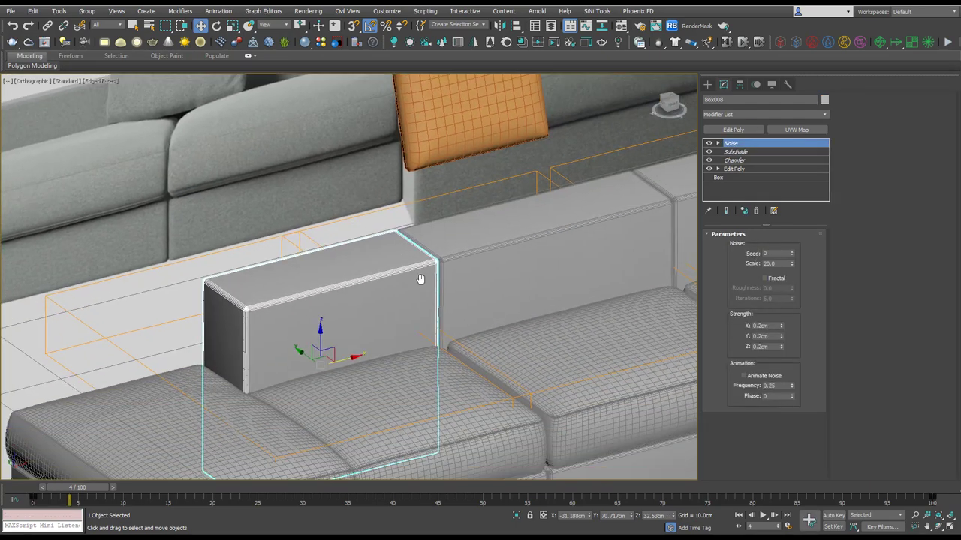
middle_click_drag(421, 279, 422, 248)
middle_click_drag(395, 448, 444, 414)
left_click_drag(738, 100, 644, 103)
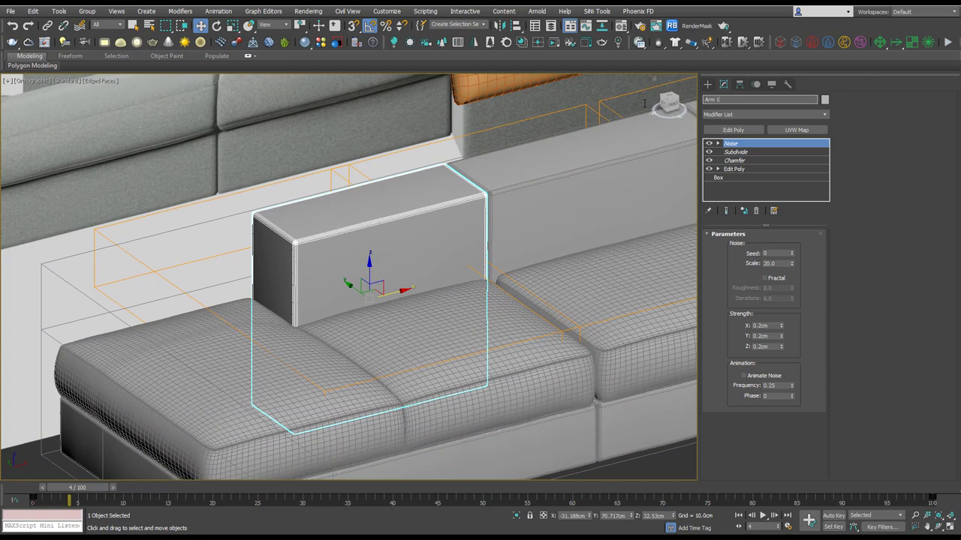
key("Return")
Rename the next two backrest boxes along the sofa as Arm 2 and Arm 3
left_click(493, 170)
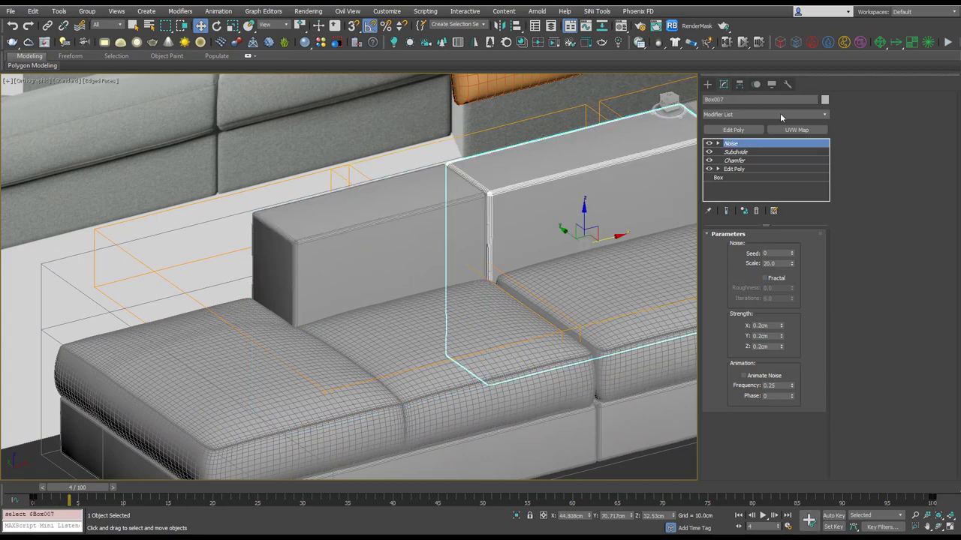
left_click(766, 99)
key("Return")
middle_click_drag(548, 226, 283, 336)
left_click(510, 243)
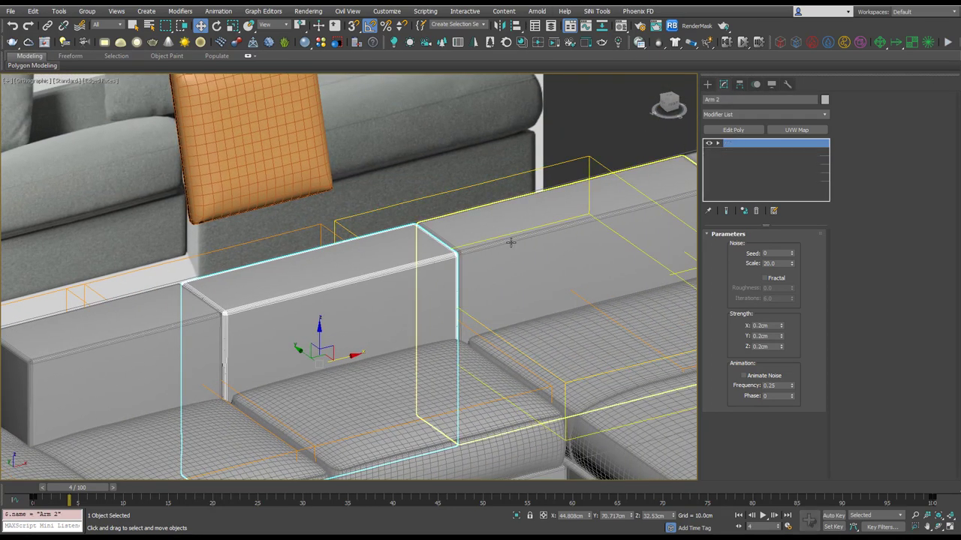
left_click(750, 102)
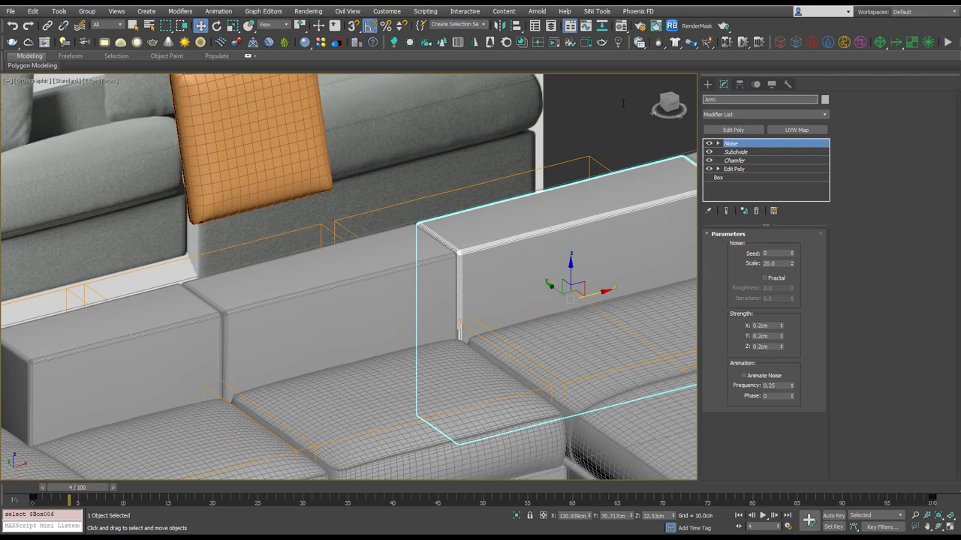
type("Arm 3")
key("Return")
middle_click_drag(590, 216, 569, 218, "alt")
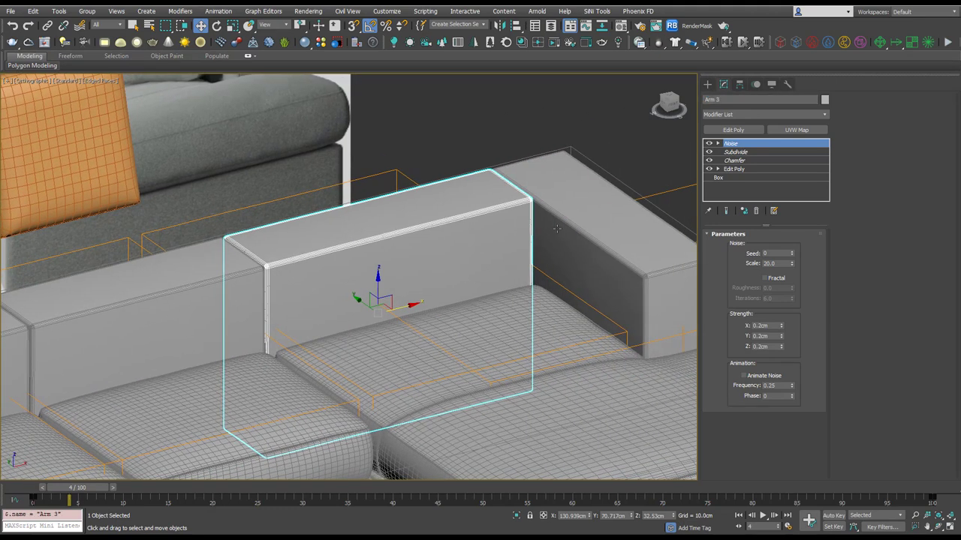
Rename the last backrest box, at the sofa's corner end, as Arm 4
left_click(607, 216)
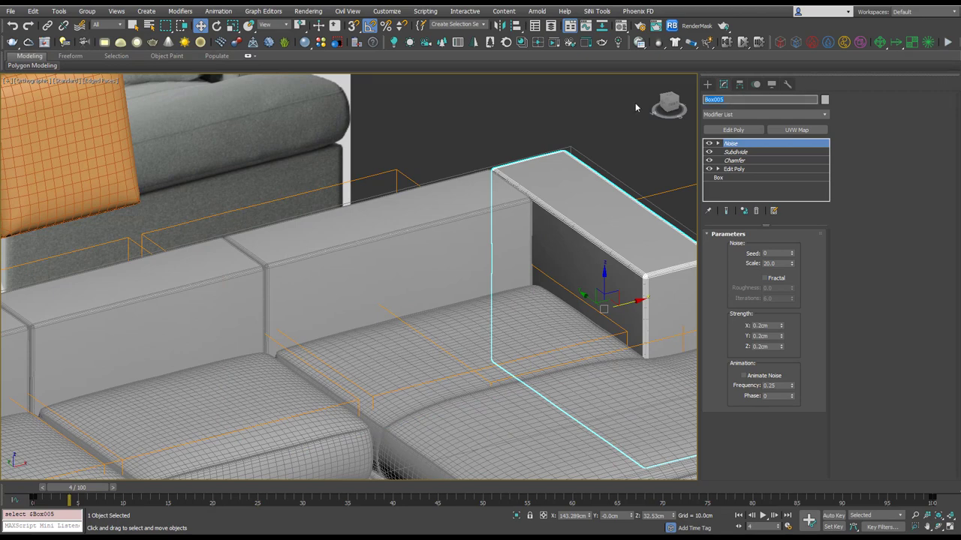
type("Arm")
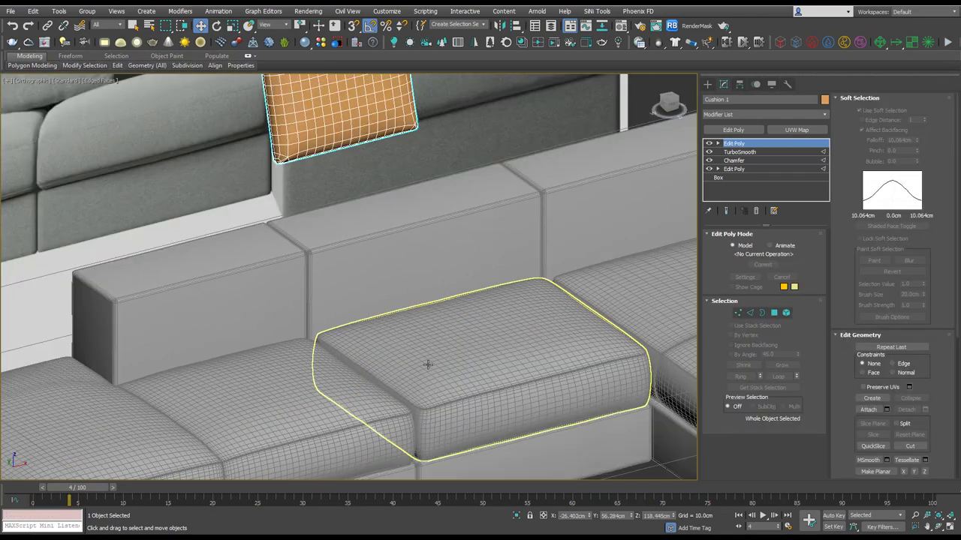
left_click(427, 364)
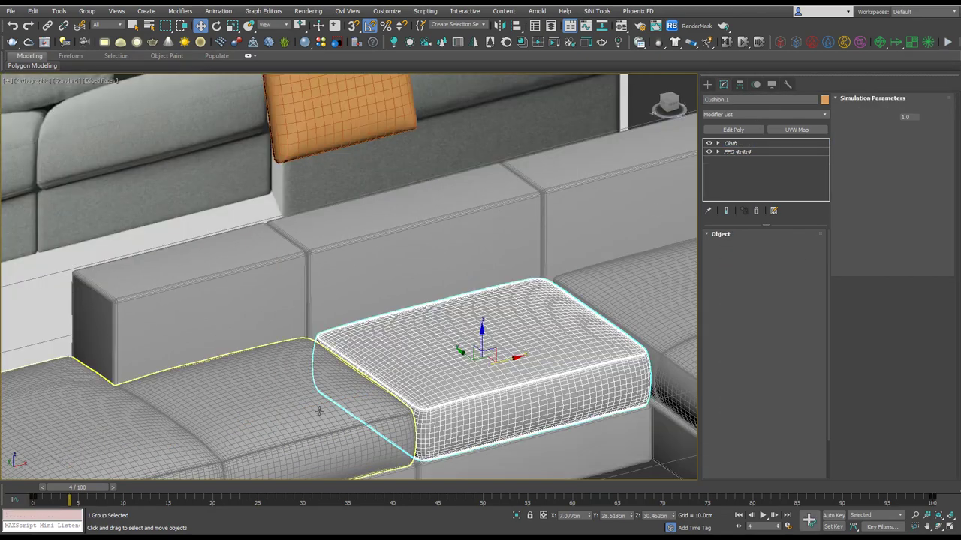
left_click(270, 389)
left_click(279, 300)
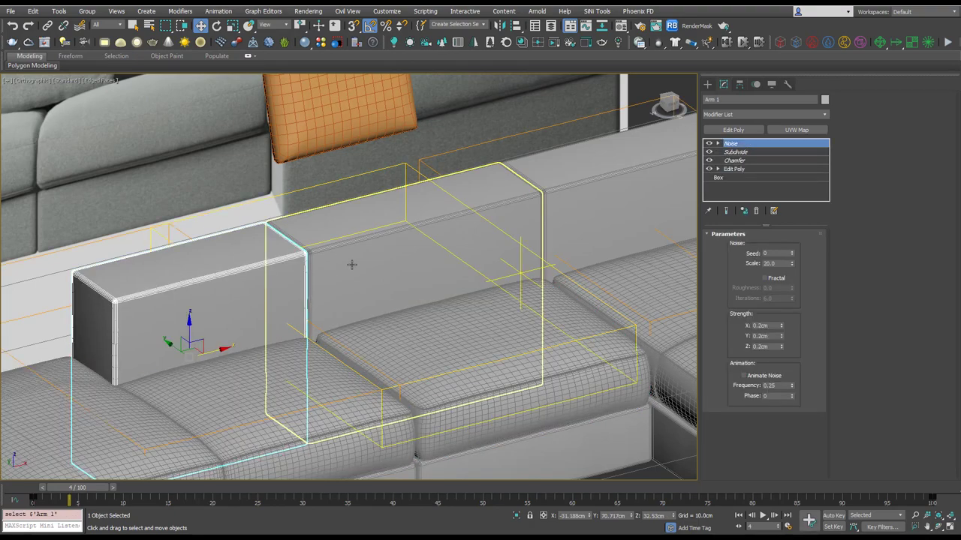
left_click(389, 256)
Add a Cloth modifier to Cushion 1
mouse_move(355, 319)
middle_mouse_down("alt")
mouse_move(420, 310)
mouse_move(473, 93)
mouse_move(468, 154)
mouse_move(447, 159)
middle_mouse_up("alt")
left_click(447, 158)
key("p")
key("z")
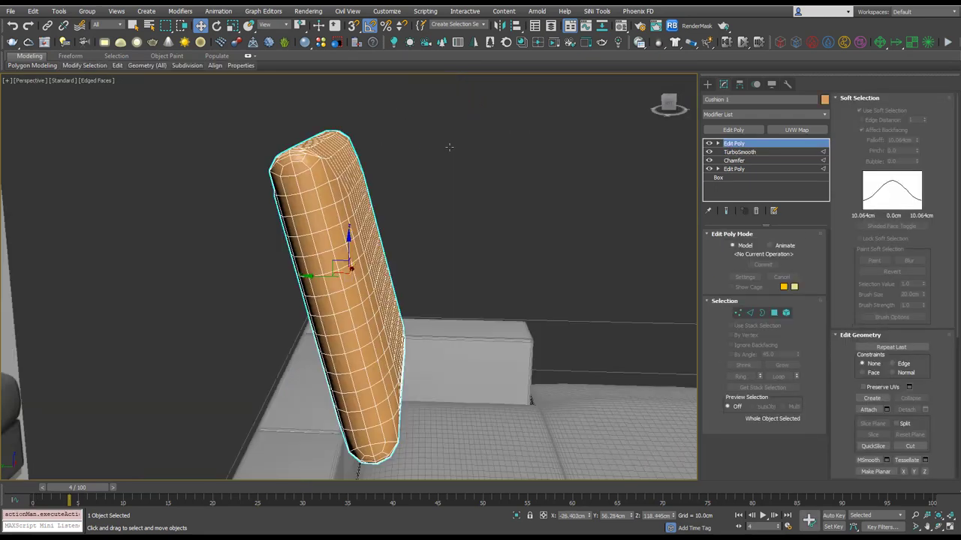
middle_click_drag(399, 421, 478, 221, "alt")
scroll(363, 405, "down", 2)
scroll(379, 289, "down", 2)
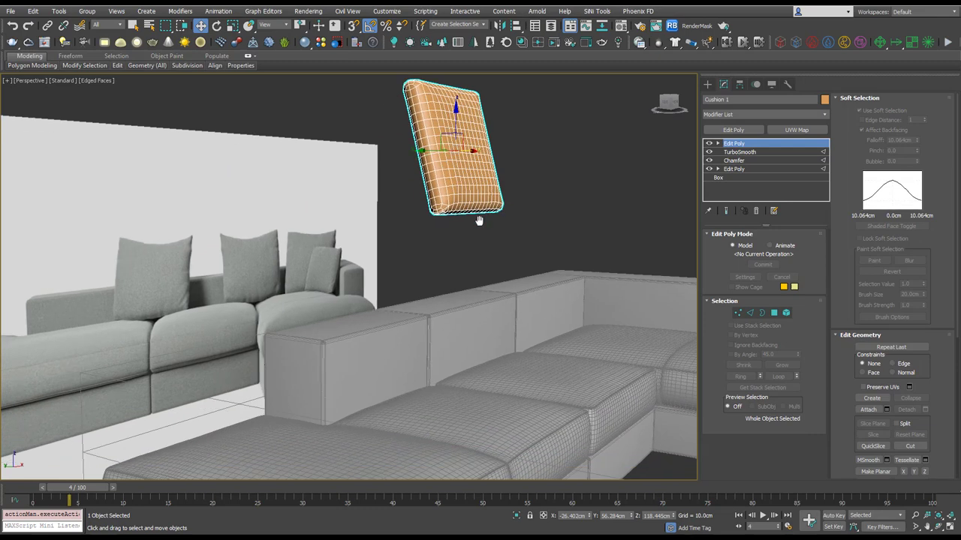
left_click(749, 114)
type("cl")
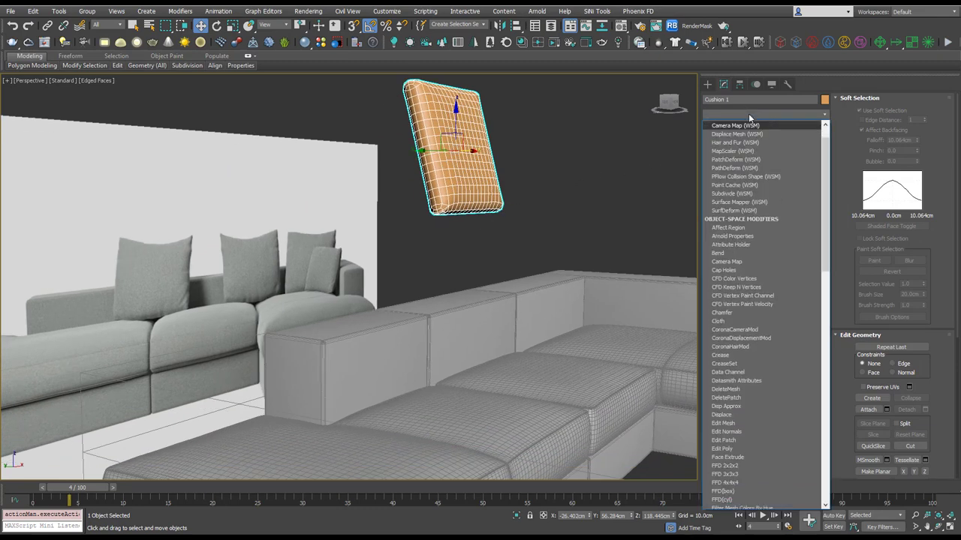
key("Return")
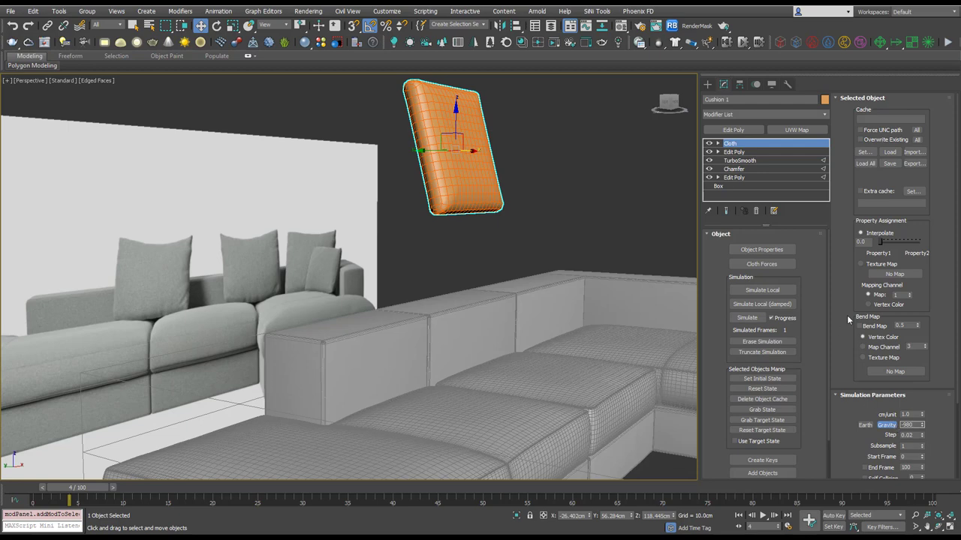
Define Cushion 1 as cloth in the simulation's object properties, using the Cotton preset and a pressure of 5
left_click(781, 251)
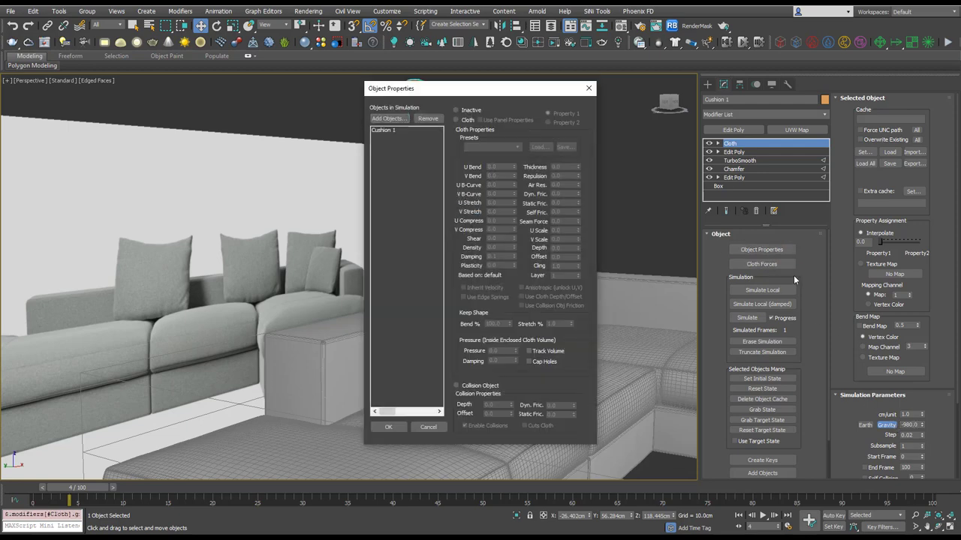
left_click(395, 130)
left_click_drag(425, 91, 560, 66)
left_click(595, 98)
left_click(626, 123)
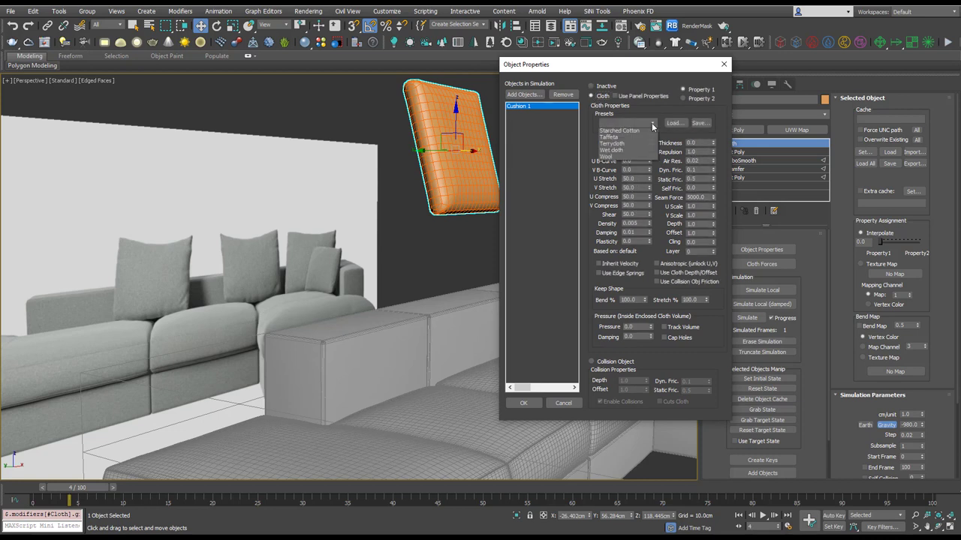
left_click(622, 144)
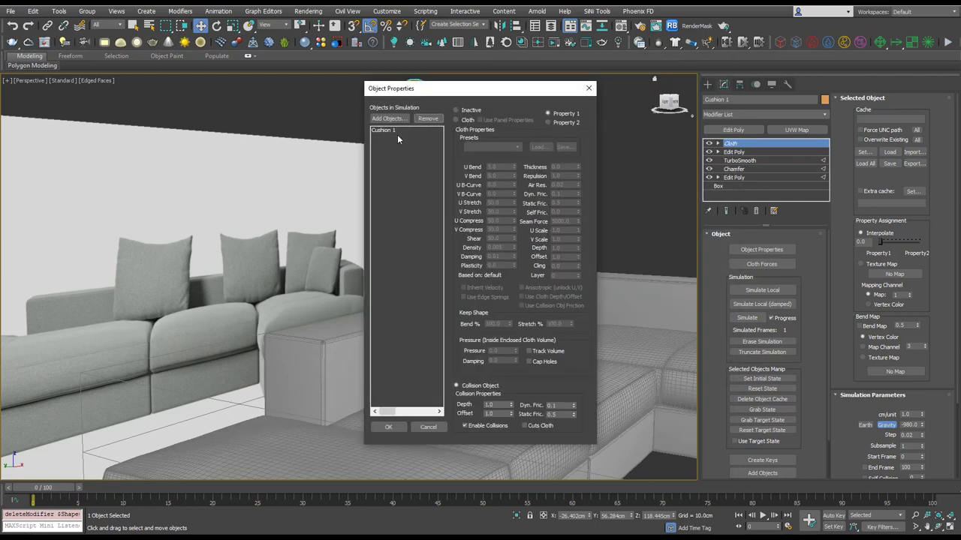
Add Arm 1 to Arm 4 and the meshes inside Pillow 1, Pillow 2 and Pillow 3 to the cloth simulation as collision objects
left_click(396, 131)
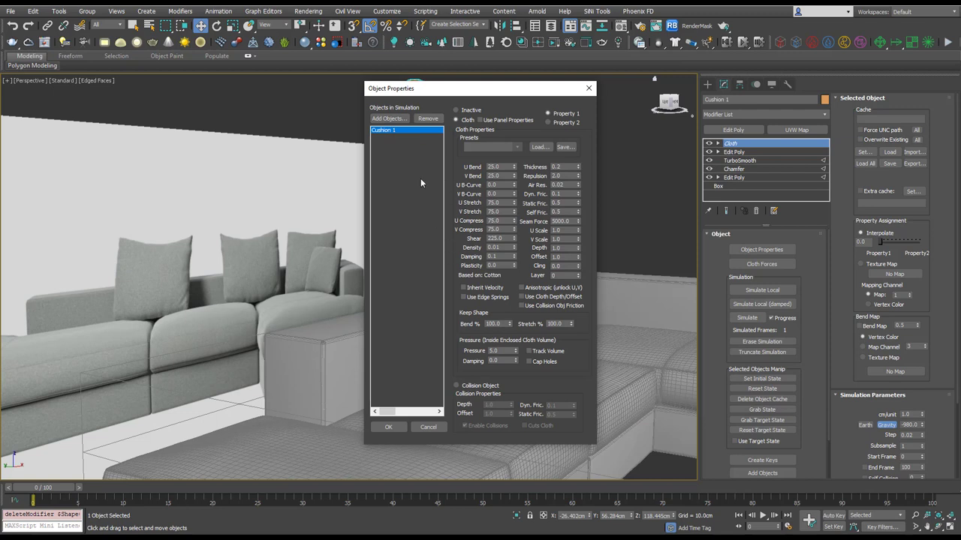
left_click(390, 119)
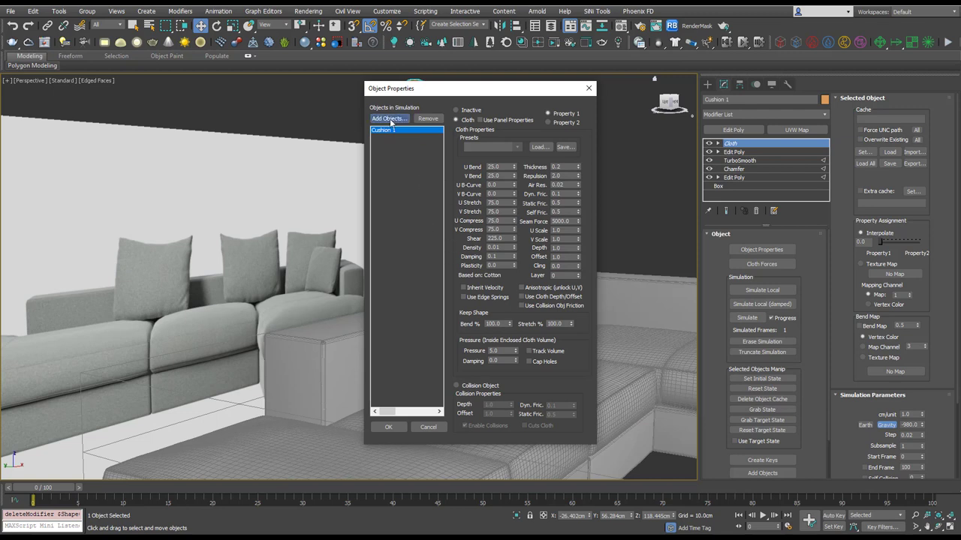
left_click(38, 66)
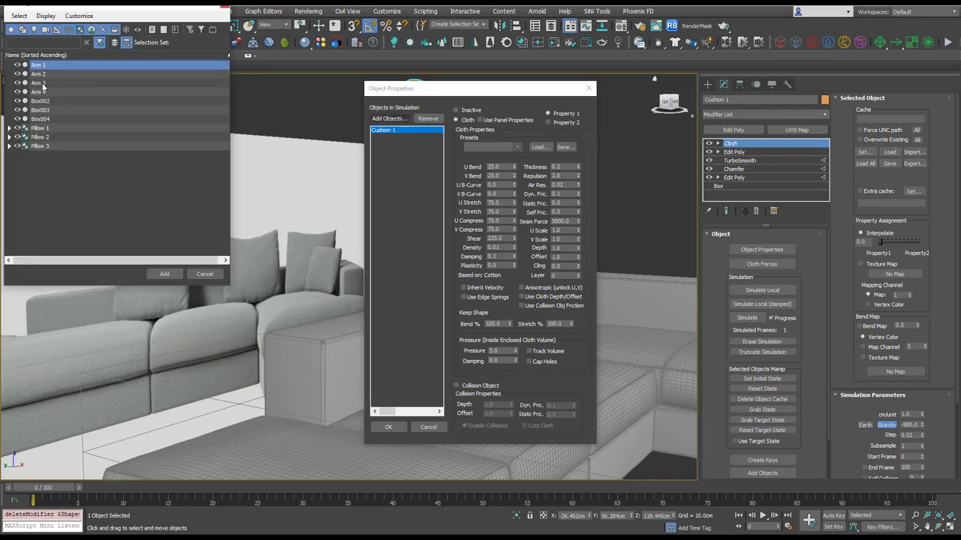
left_click(44, 92, "shift")
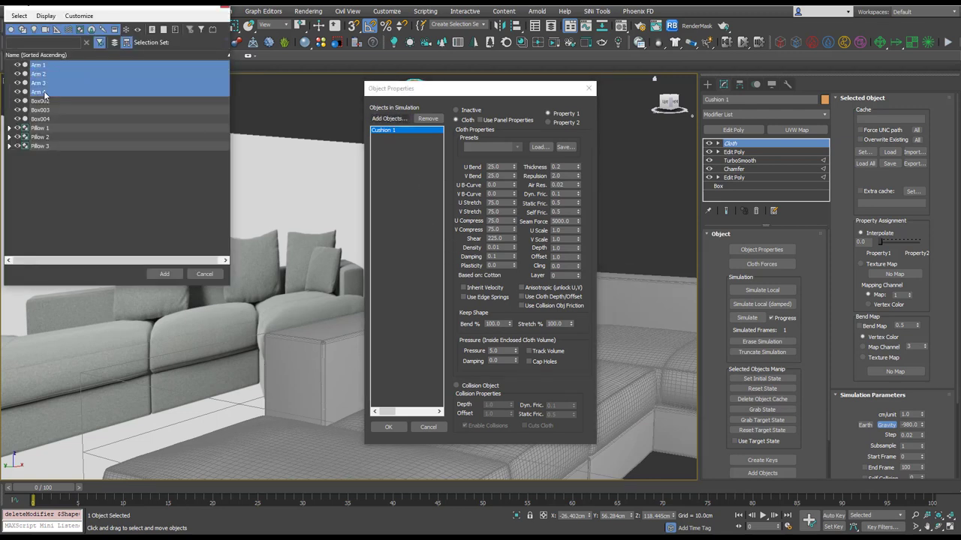
left_click(9, 128)
left_click(9, 155)
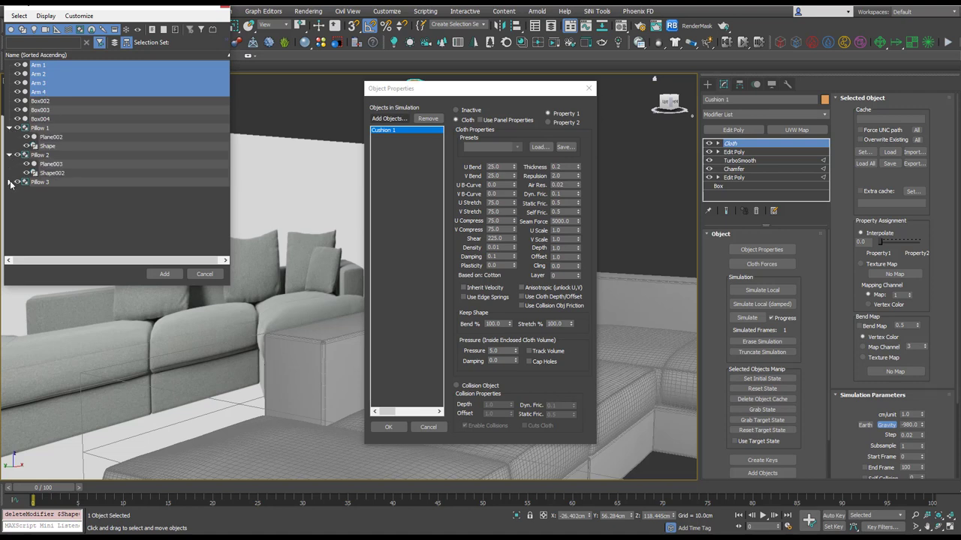
left_click(10, 183)
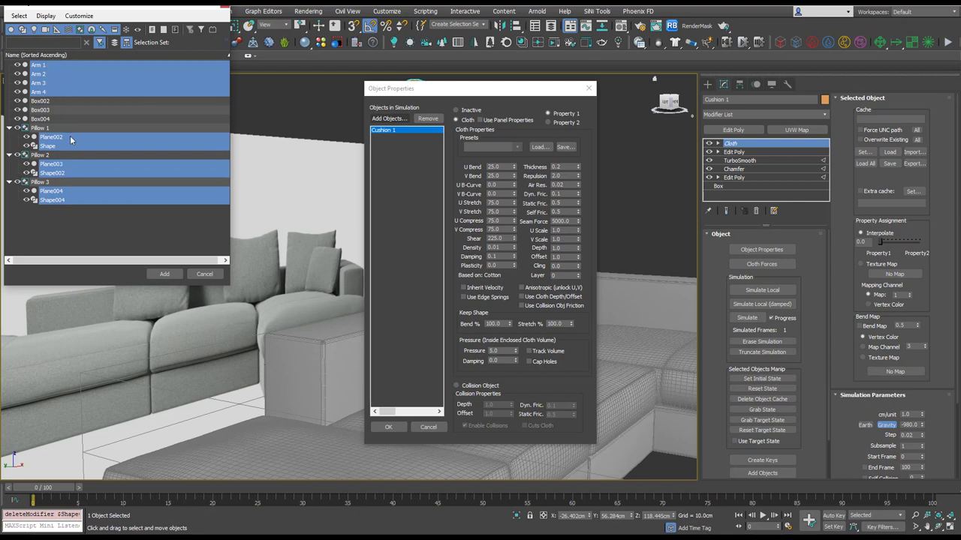
left_click(165, 274)
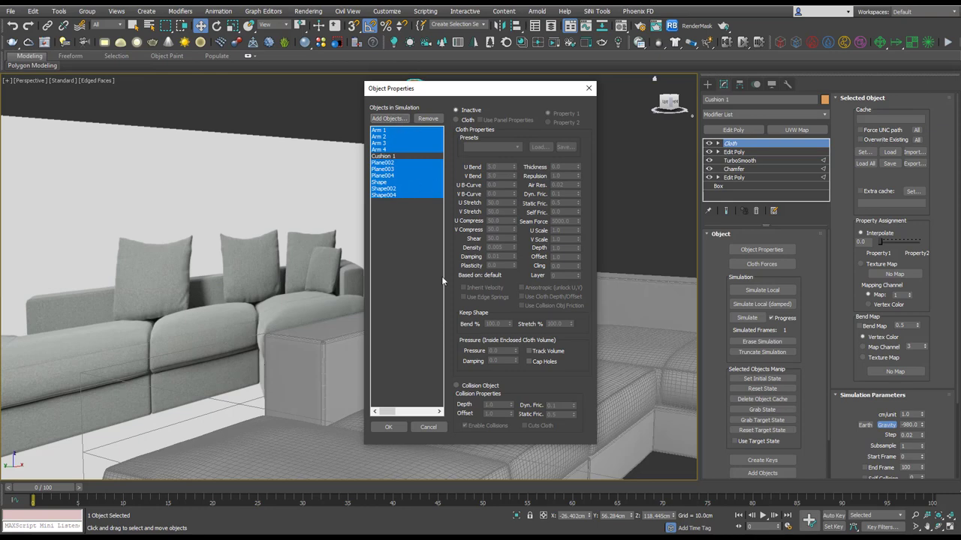
left_click(473, 386)
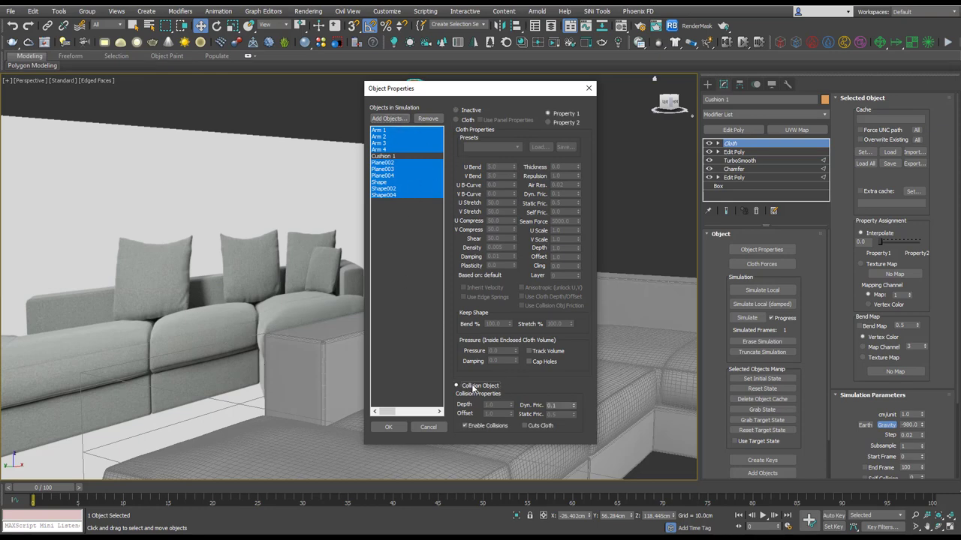
left_click(388, 427)
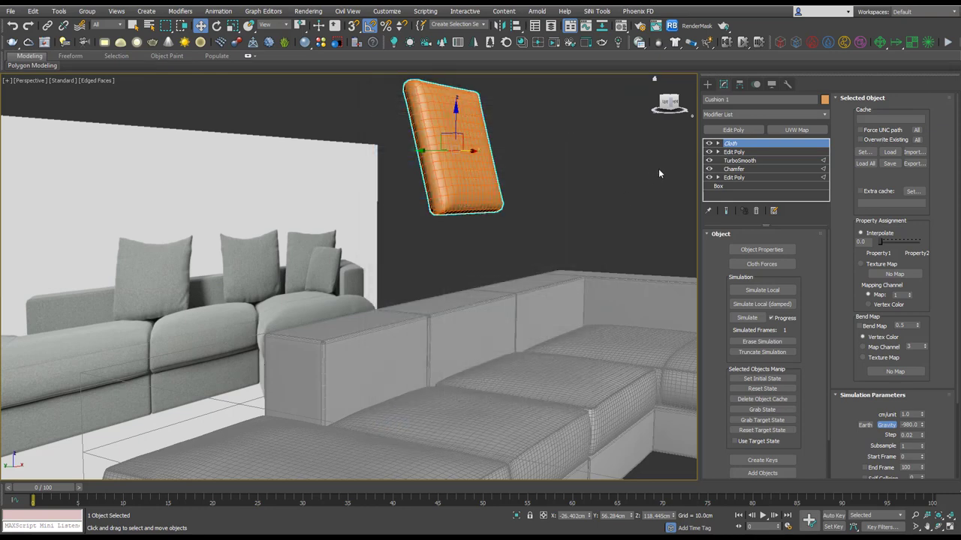
Simulate Cushion 1 falling onto the sofa, stop the simulation at about frame 28, and go back to frame 13
left_click(746, 318)
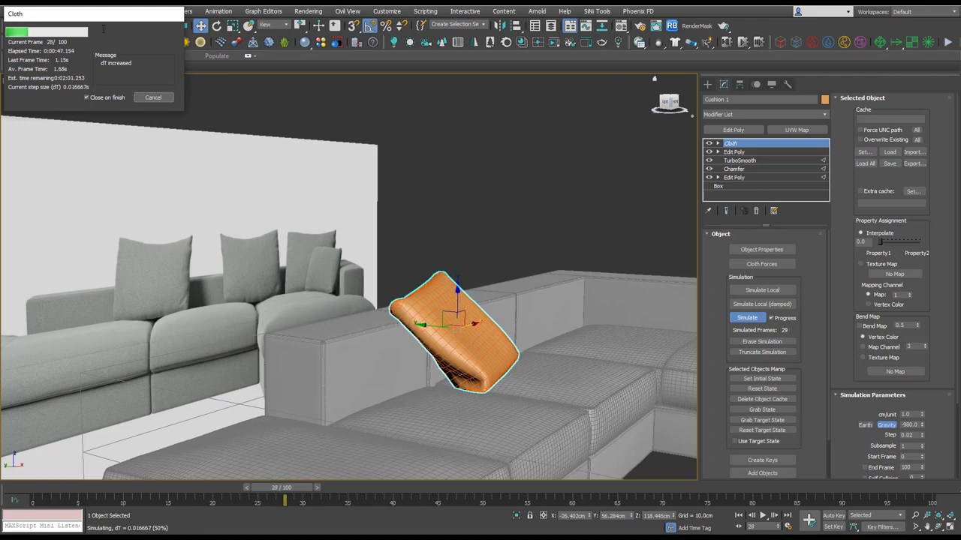
left_click(152, 102)
middle_click_drag(616, 360, 346, 431, "alt")
left_click_drag(274, 491, 228, 488)
key("w")
middle_click_drag(429, 356, 494, 350, "alt")
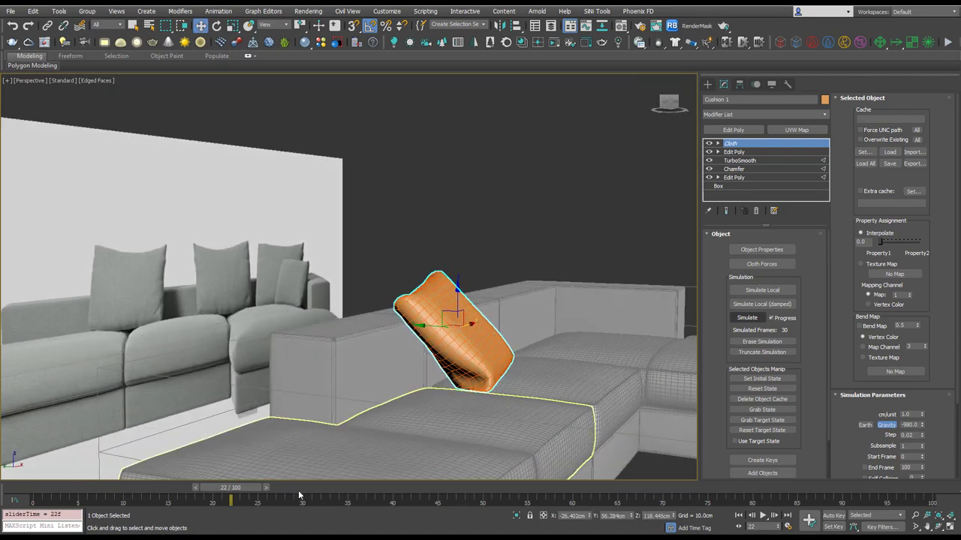
left_click_drag(244, 492, 222, 499)
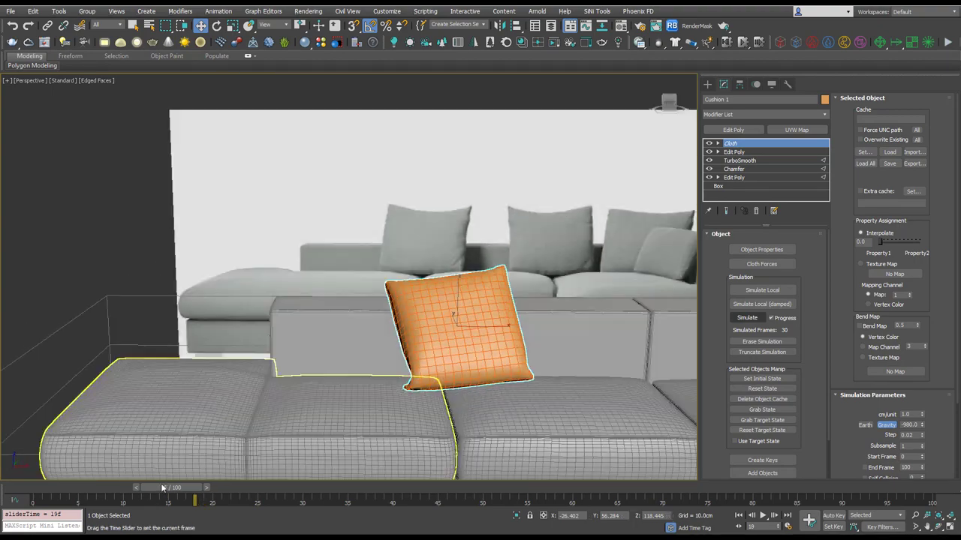
left_click_drag(204, 488, 152, 484)
key("w")
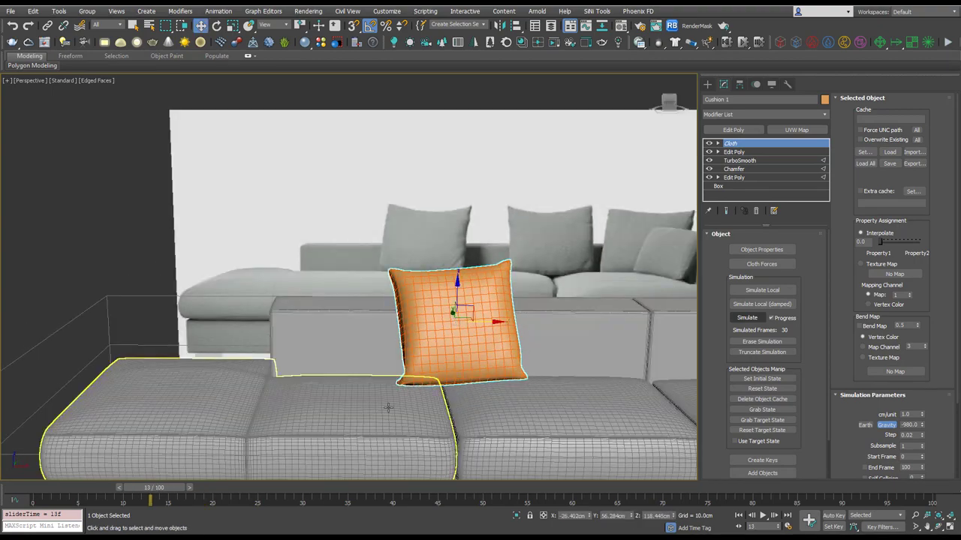
Set Cushion 1's shape at frame 13 as the cloth's initial state, erase the simulation, and return to frame 0
middle_click_drag(462, 370, 560, 218, "alt")
key("f")
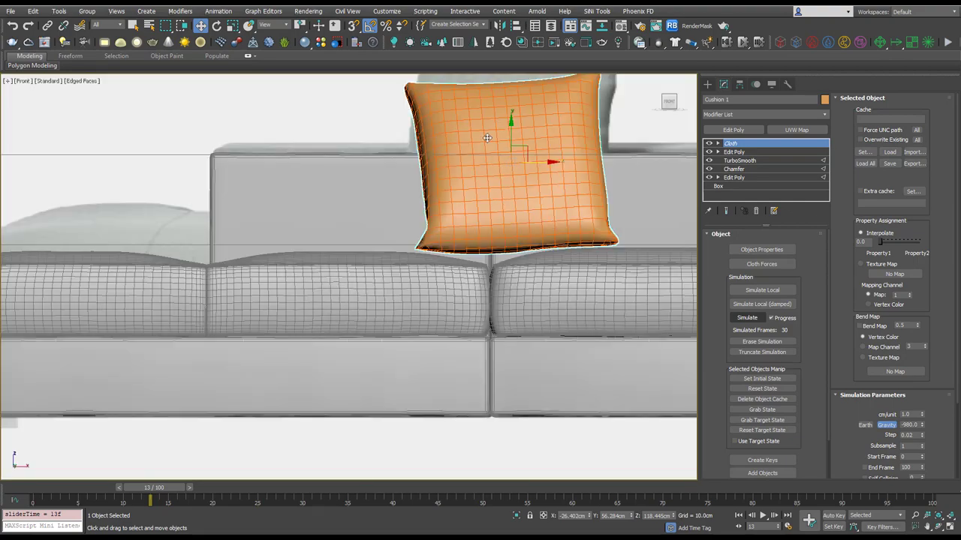
scroll(526, 181, "up", 5)
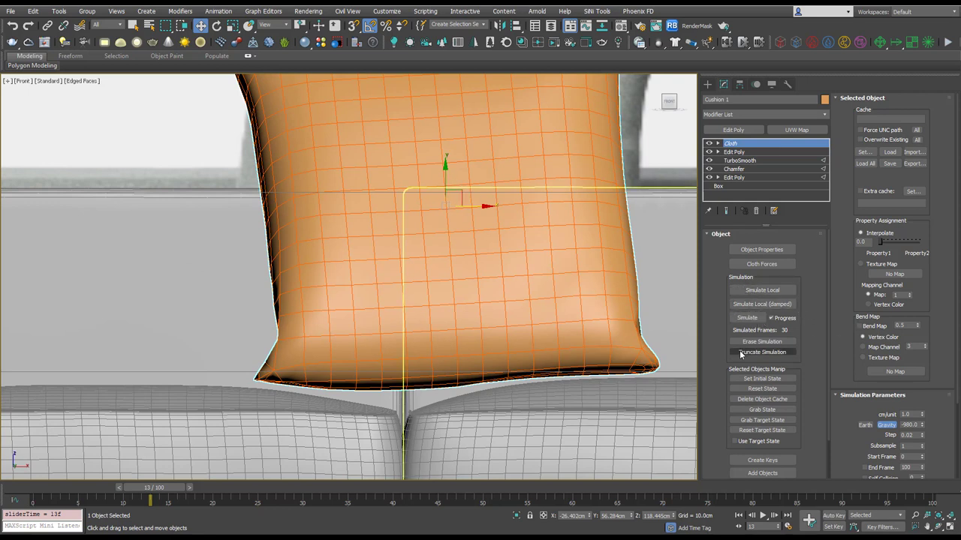
left_click(777, 381)
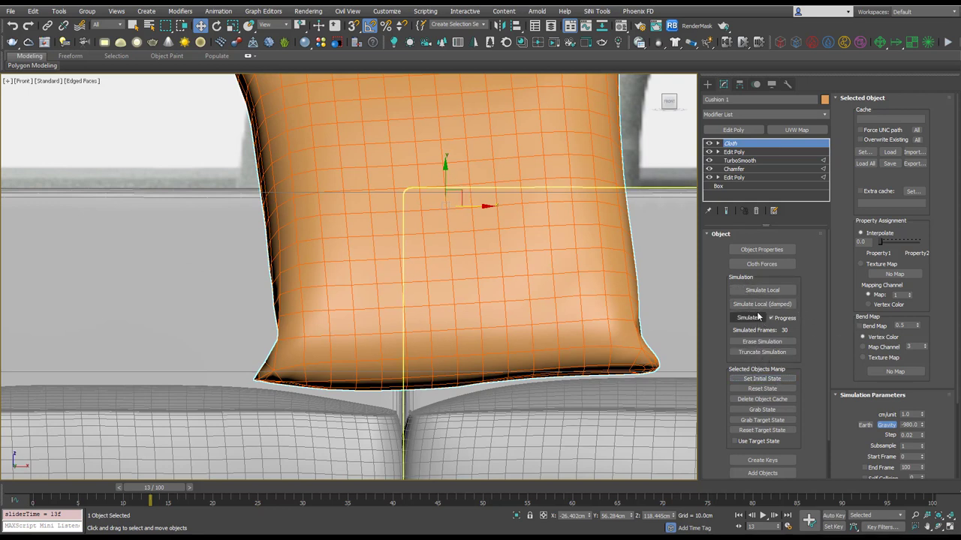
left_click(760, 341)
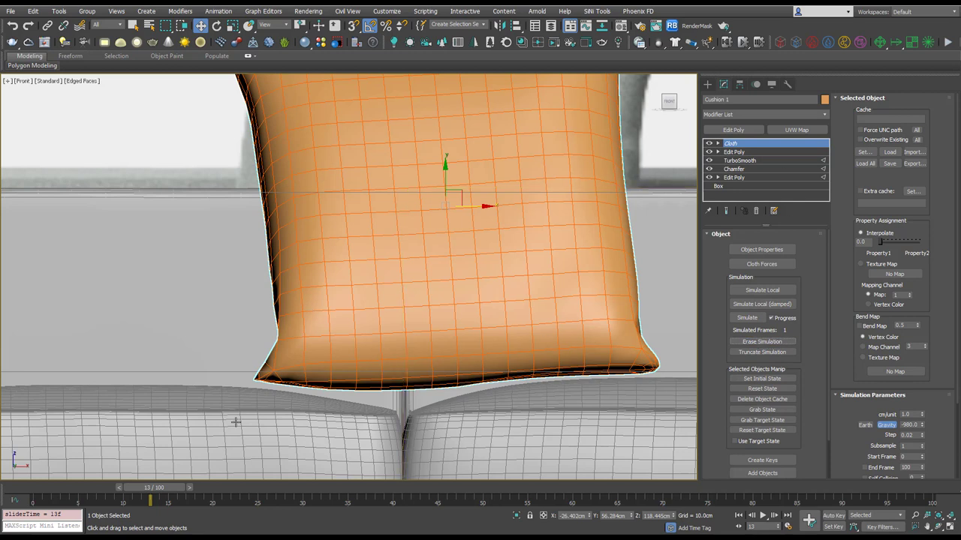
left_click_drag(150, 491, 0, 497)
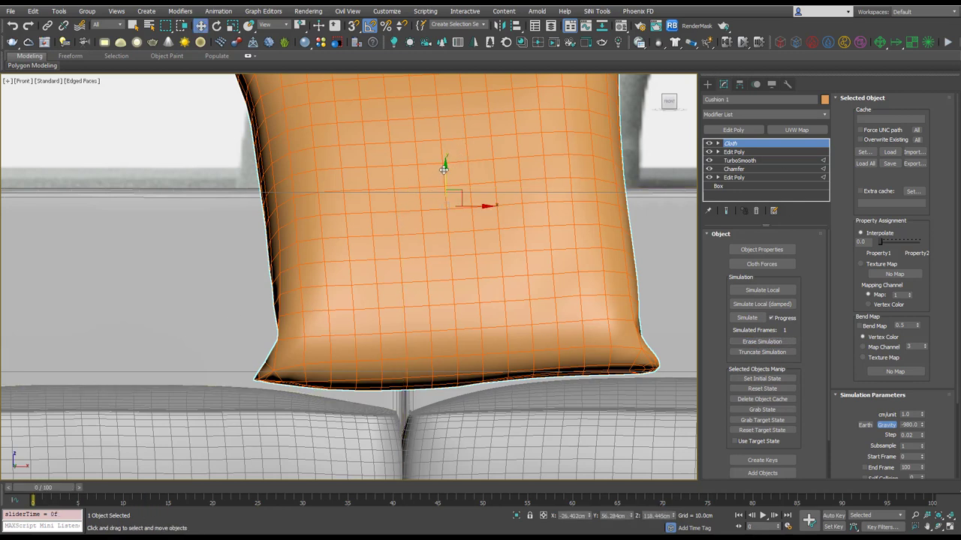
In the front view, lower Cushion 1 about 0.8 cm so that it rests on the seat pillows
left_click_drag(446, 169, 448, 198)
middle_click_drag(465, 211, 474, 228)
scroll(478, 234, "down", 2)
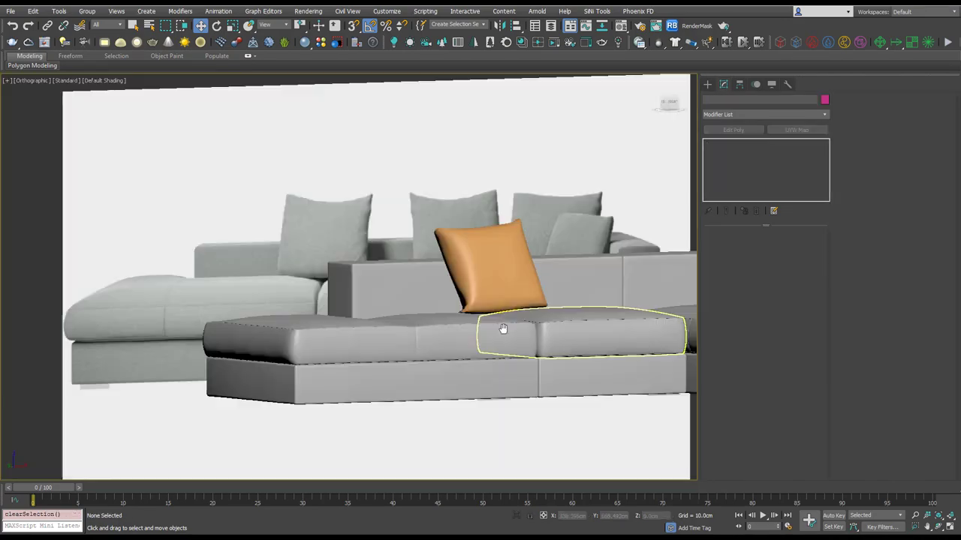
Examine the shape of Cushion 1 against the reference image, with and without edged faces
scroll(502, 332, "up", 2)
left_click(427, 281)
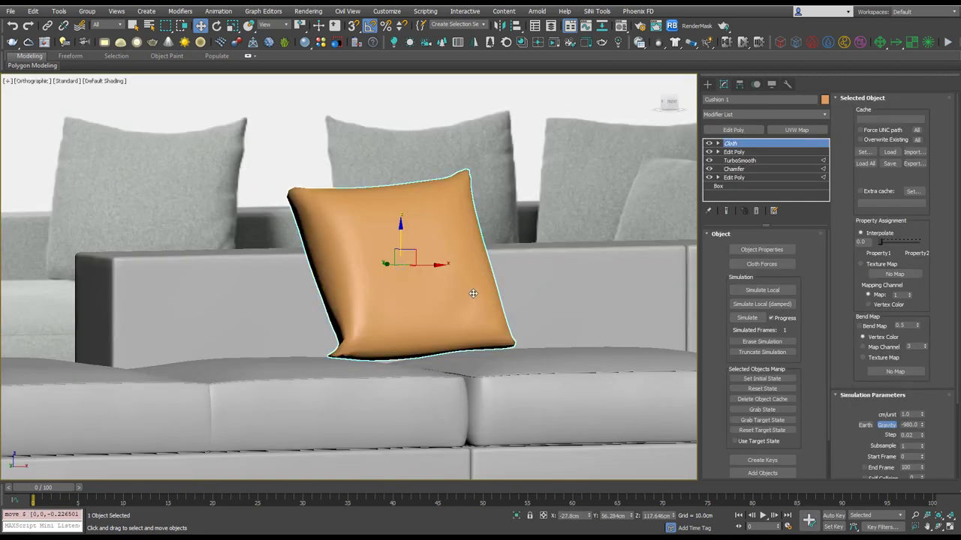
key("F4")
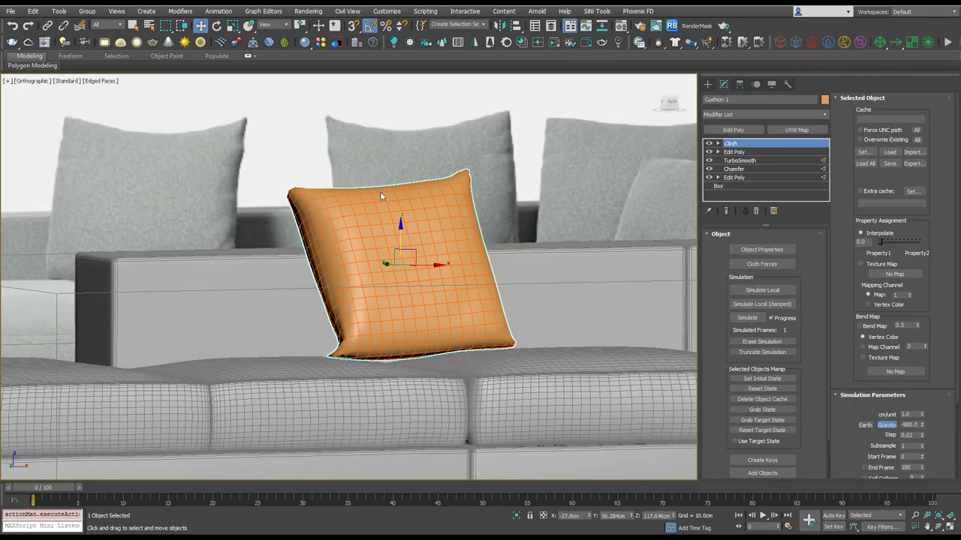
left_click(421, 413)
key("F4")
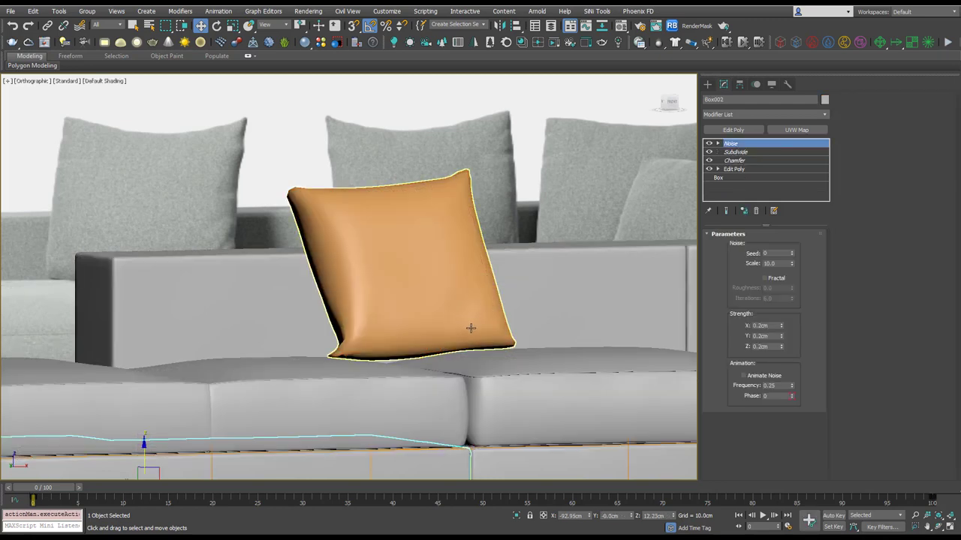
left_click(469, 249)
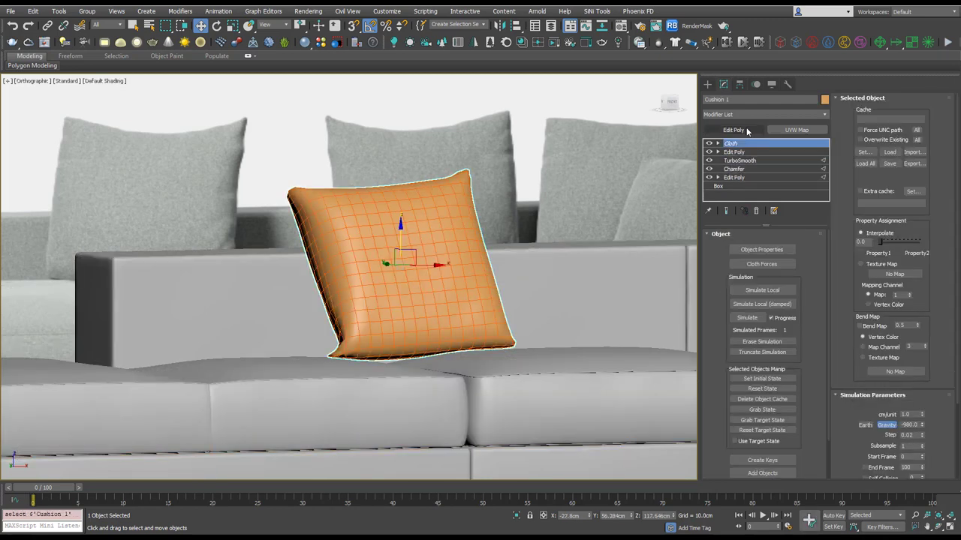
left_click(785, 114)
scroll(785, 114, "down", 5)
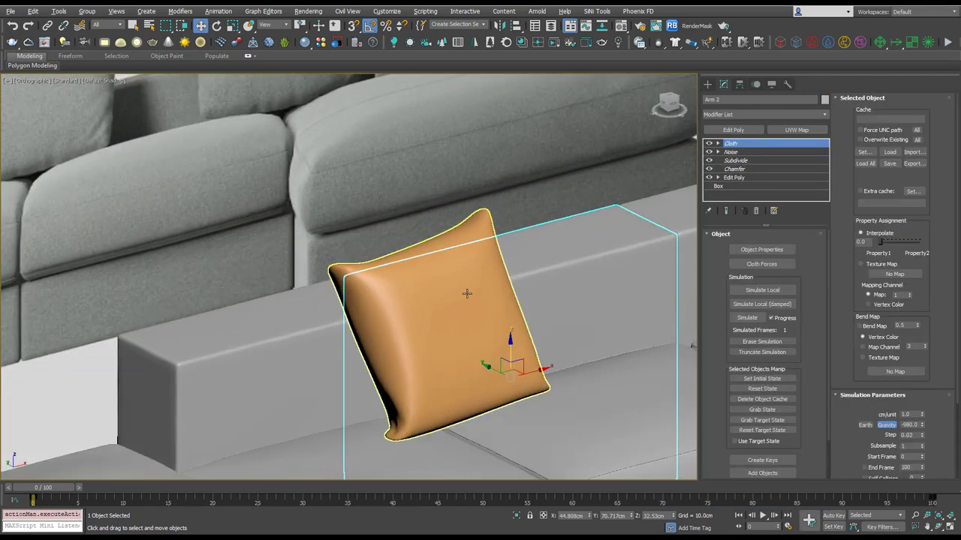
Add TurboSmooth and Edit Poly modifiers above Cushion 1's cloth, and select the edge loop running around the middle of its sides
key("ctrl+t")
left_click(751, 130)
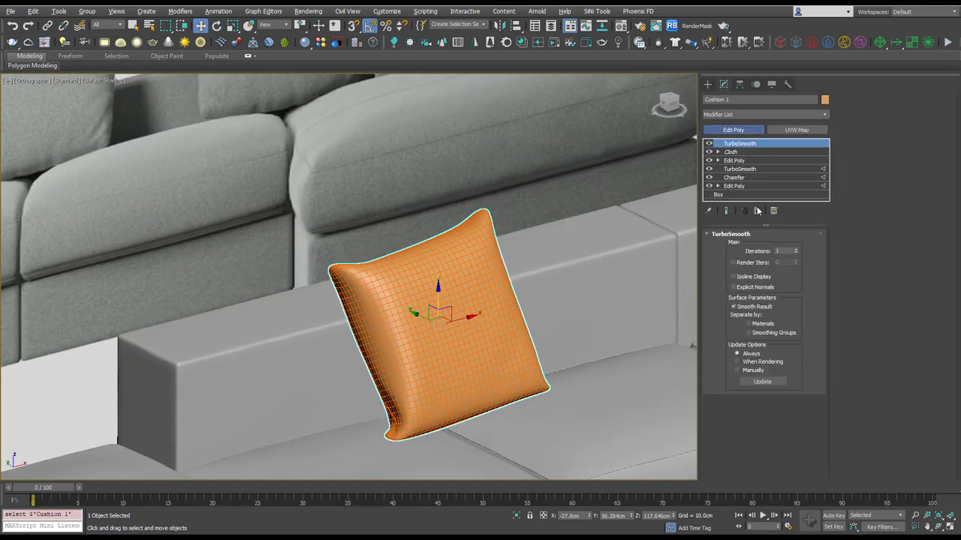
left_click(750, 312)
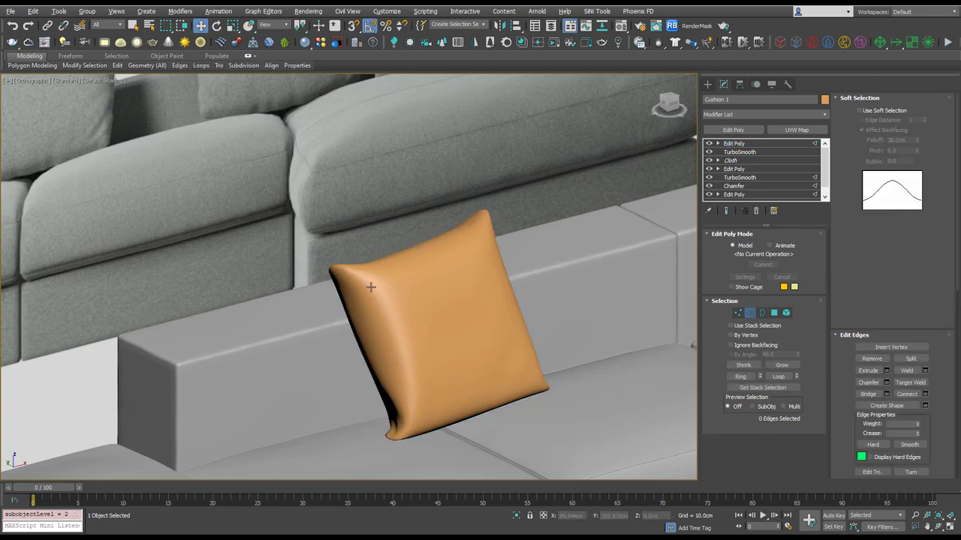
middle_click_drag(370, 286, 415, 278, "alt")
scroll(415, 277, "up", 5)
key("F4")
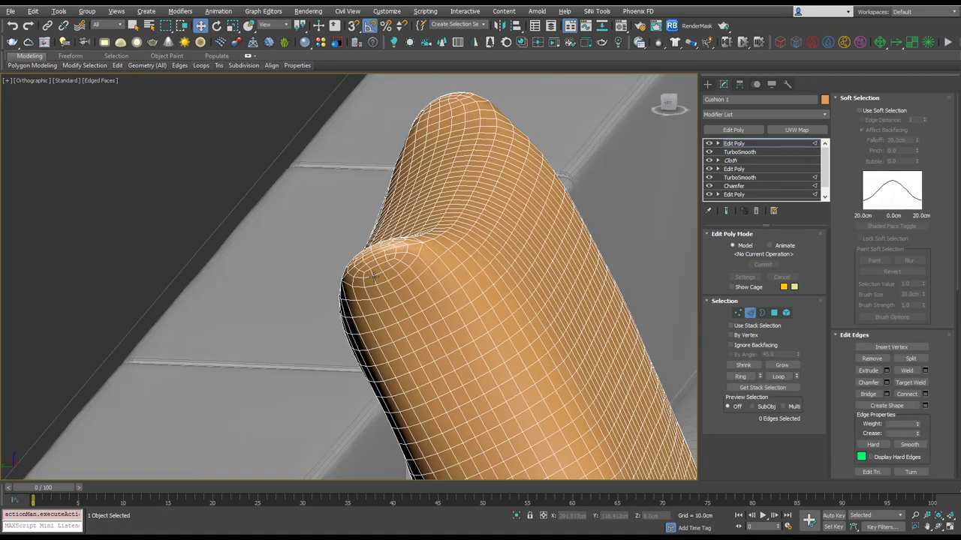
double_click(379, 269)
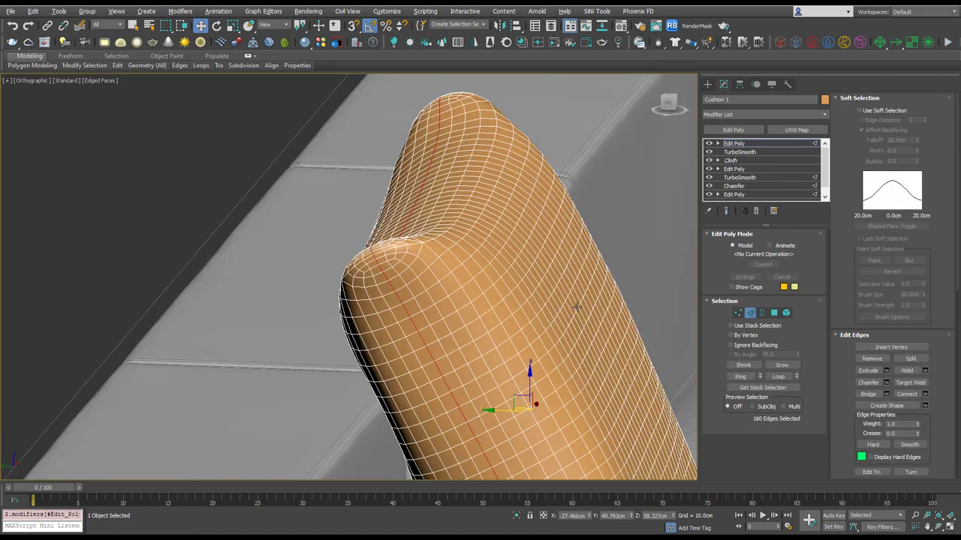
Extrude the selected side loop with a height of -0.139 cm and a width of 0.195 cm to form a seam groove
left_click(854, 98)
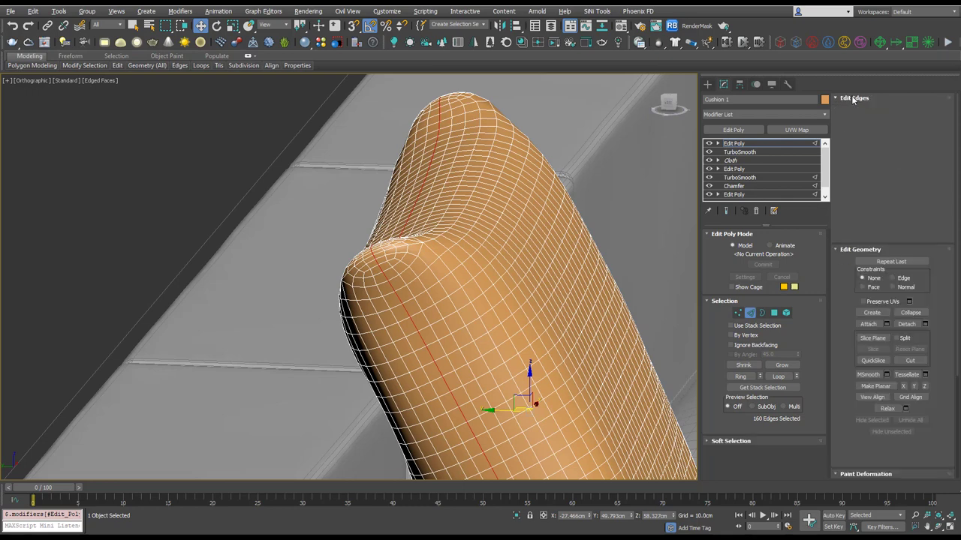
middle_click_drag(316, 346, 282, 153)
middle_click_drag(682, 344, 455, 214)
scroll(455, 217, "down", 5)
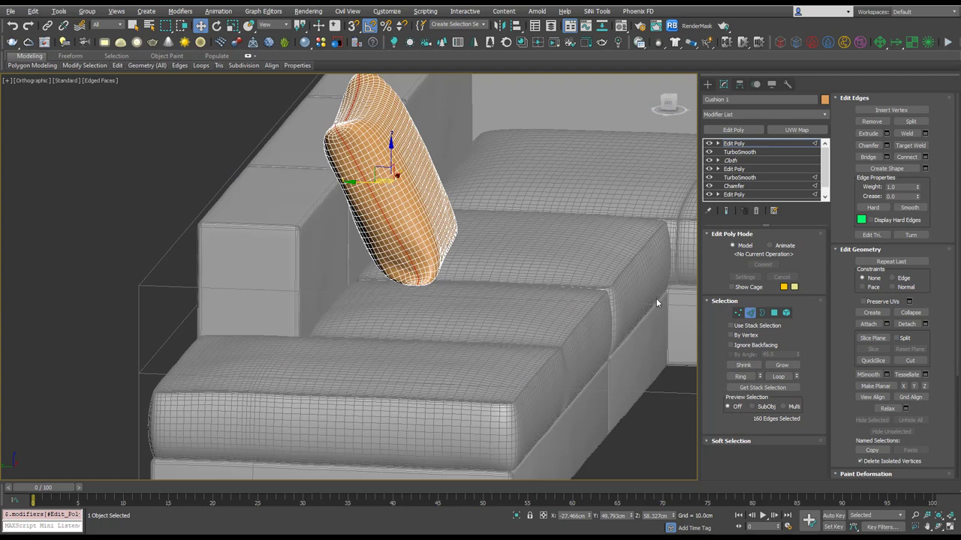
key("z")
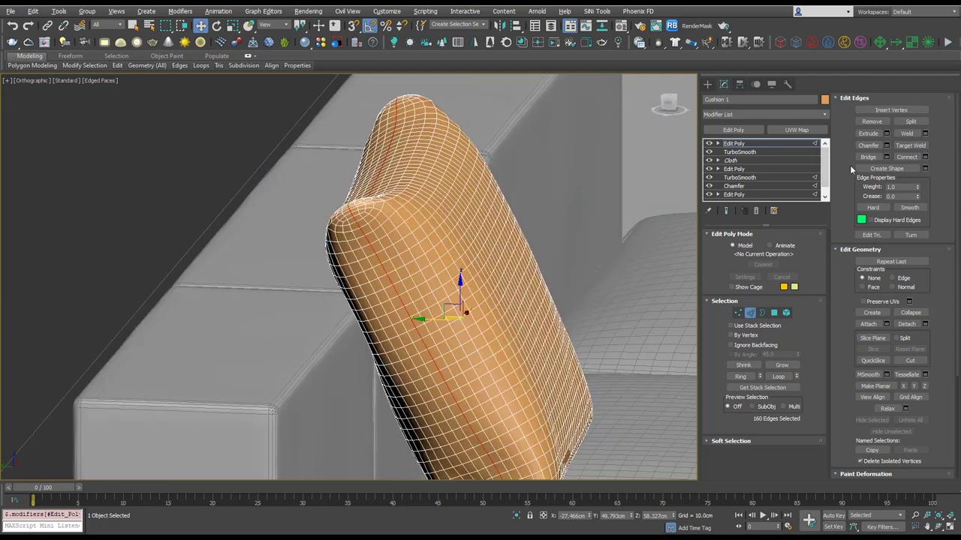
left_click(887, 134)
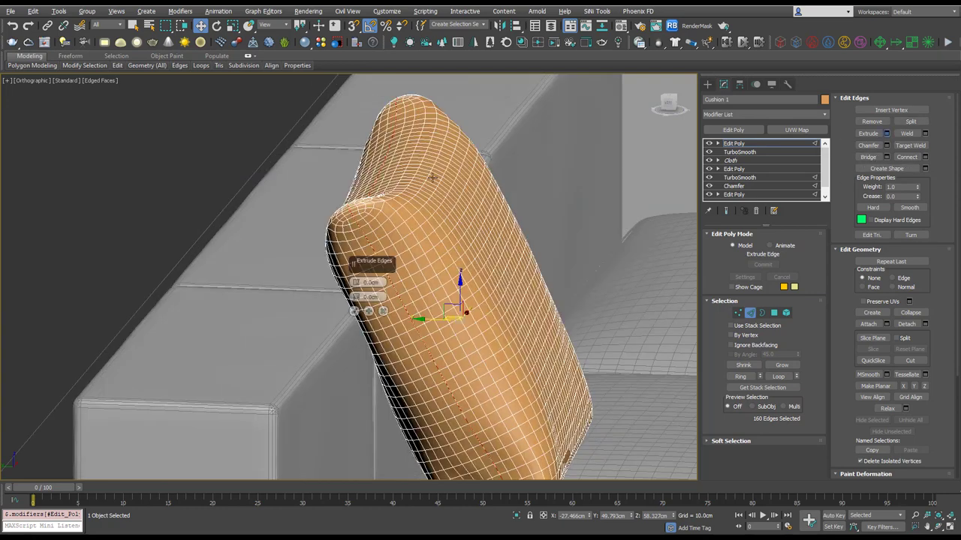
scroll(365, 279, "up", 2)
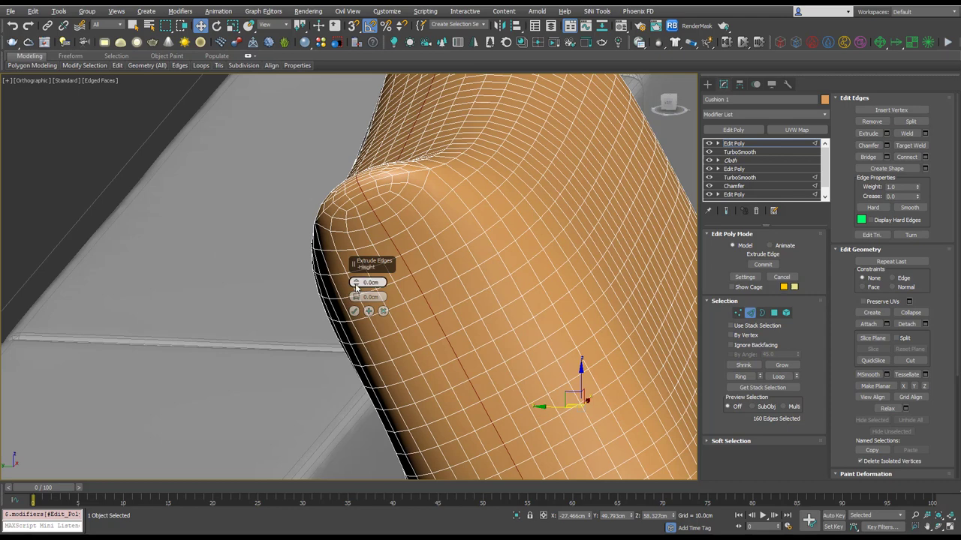
mouse_move(357, 285)
left_mouse_down()
mouse_move(355, 296)
mouse_move(357, 283)
left_mouse_up()
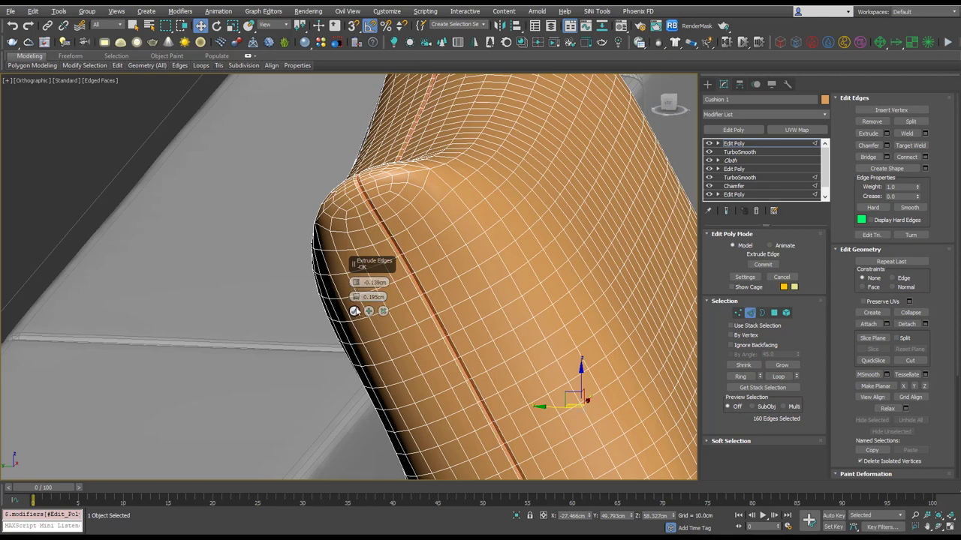
left_click(354, 311)
key("F4")
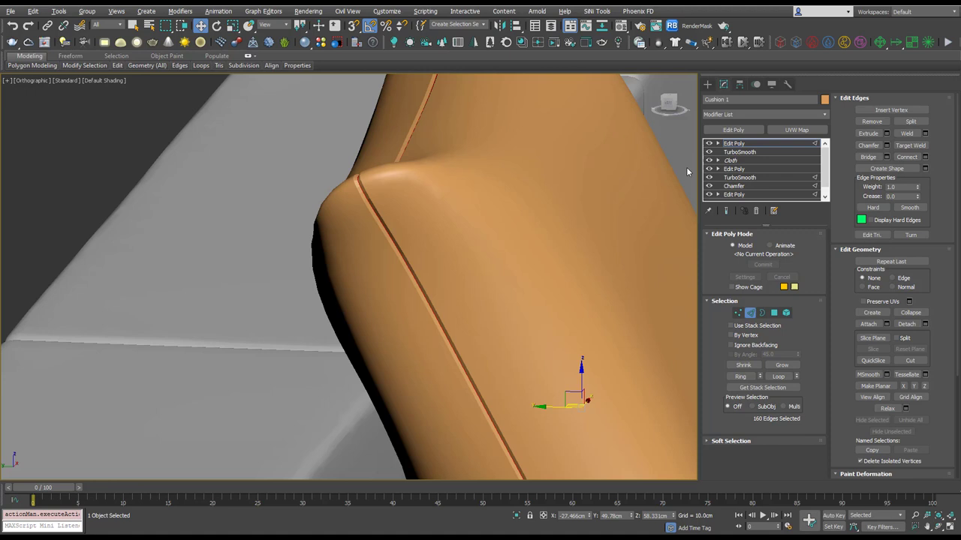
Place the Edit Poly below Cushion 1's uppermost TurboSmooth, switch that smoothing off, and select the middle side edge loop on the coarser mesh
left_click_drag(770, 145, 772, 162)
left_click(674, 140)
left_click(708, 144)
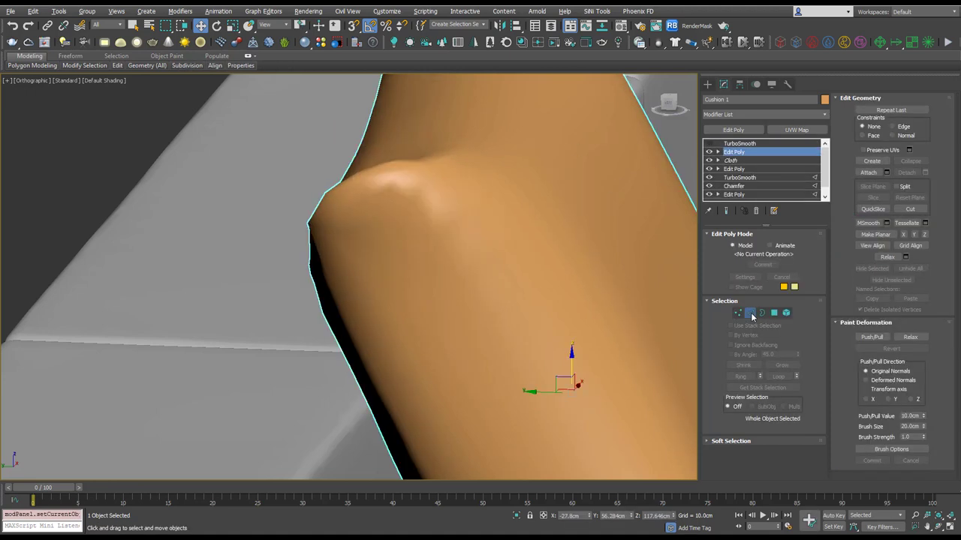
left_click(751, 314)
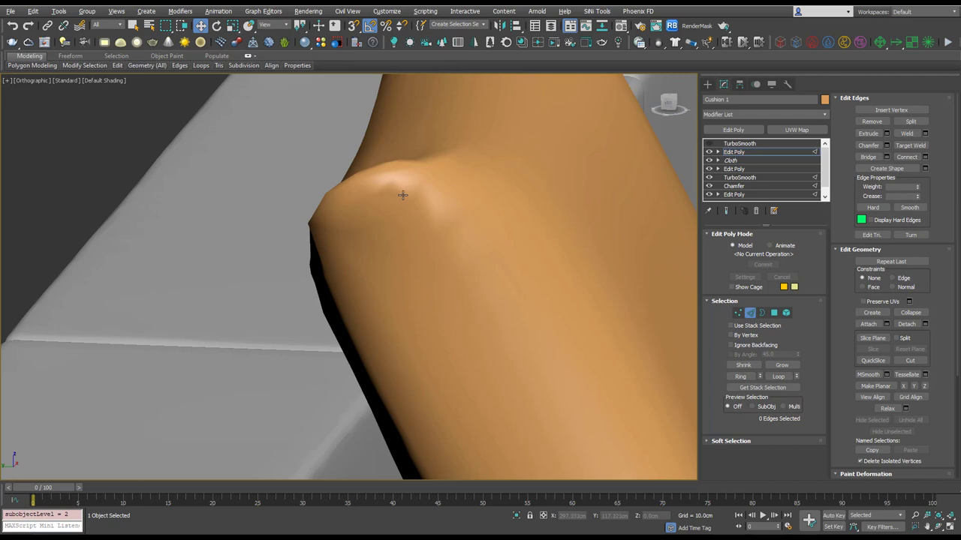
key("F4")
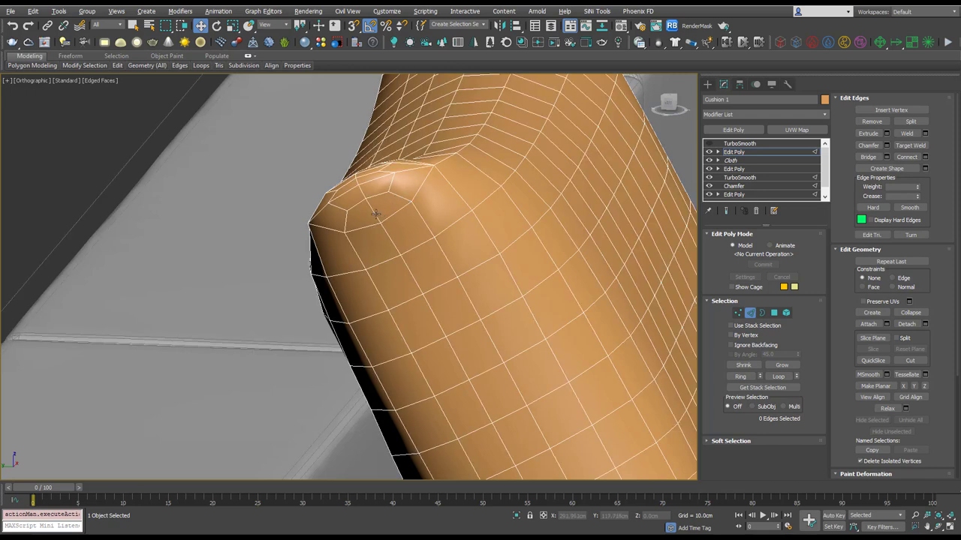
double_click(376, 214)
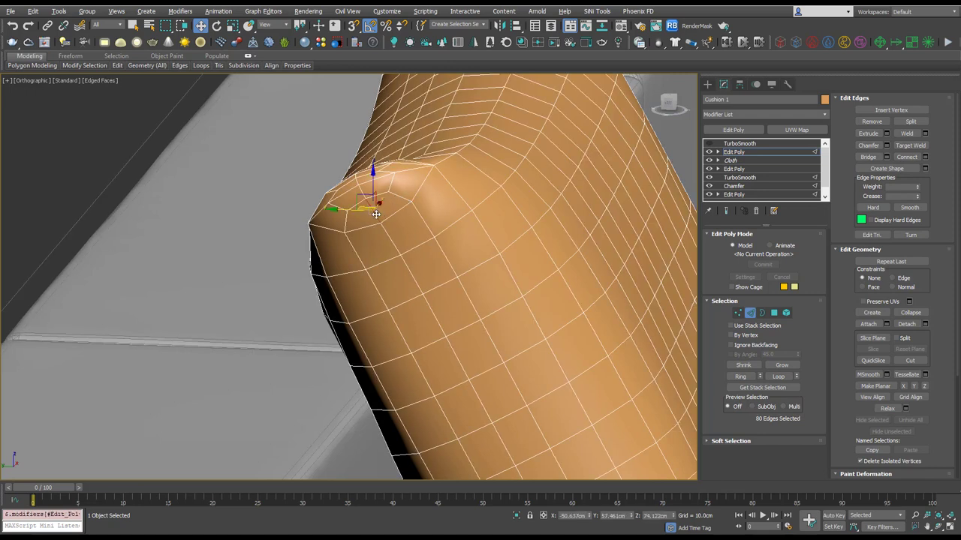
Extrude the side loop with height -0.139 cm and width 0.195 cm, and switch Cushion 1's uppermost TurboSmooth back on
left_click(886, 134)
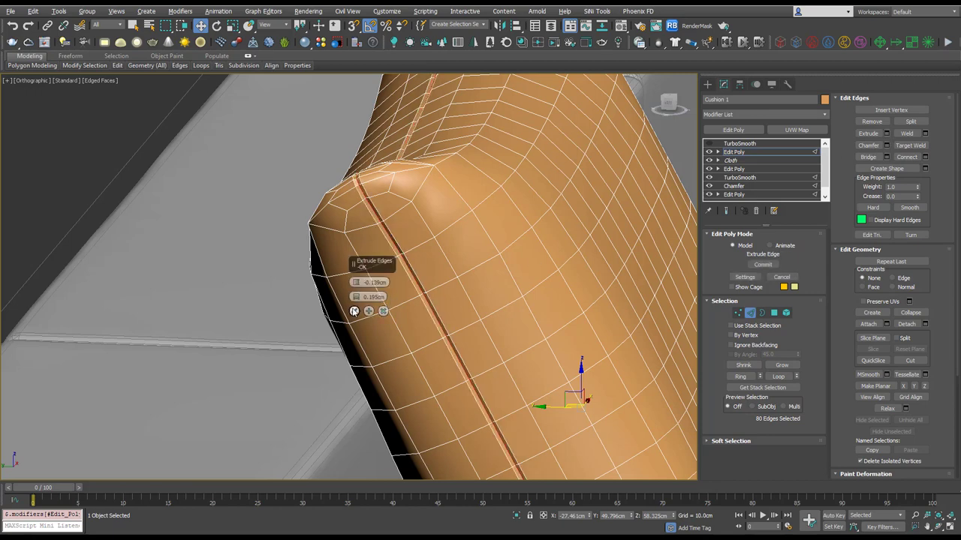
left_click(354, 311)
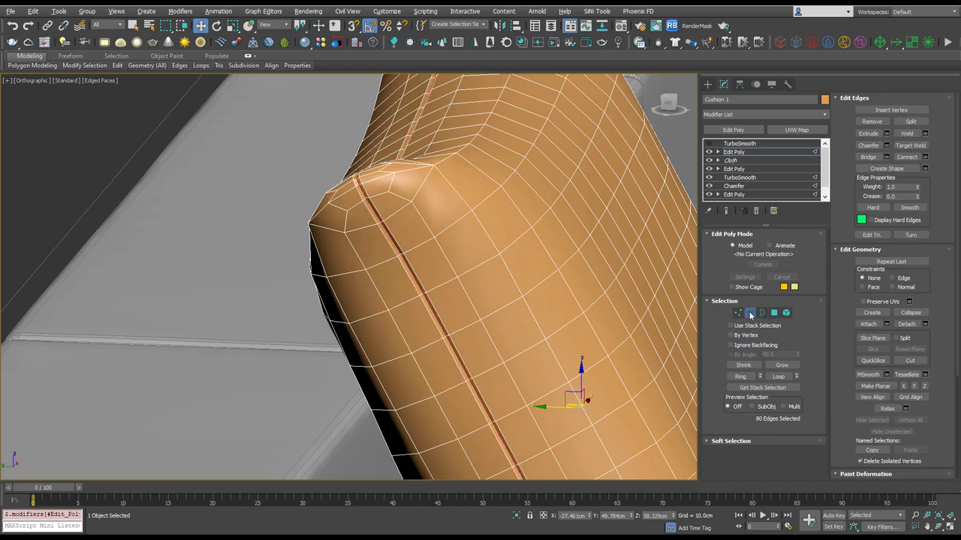
left_click(709, 143)
left_click(714, 144)
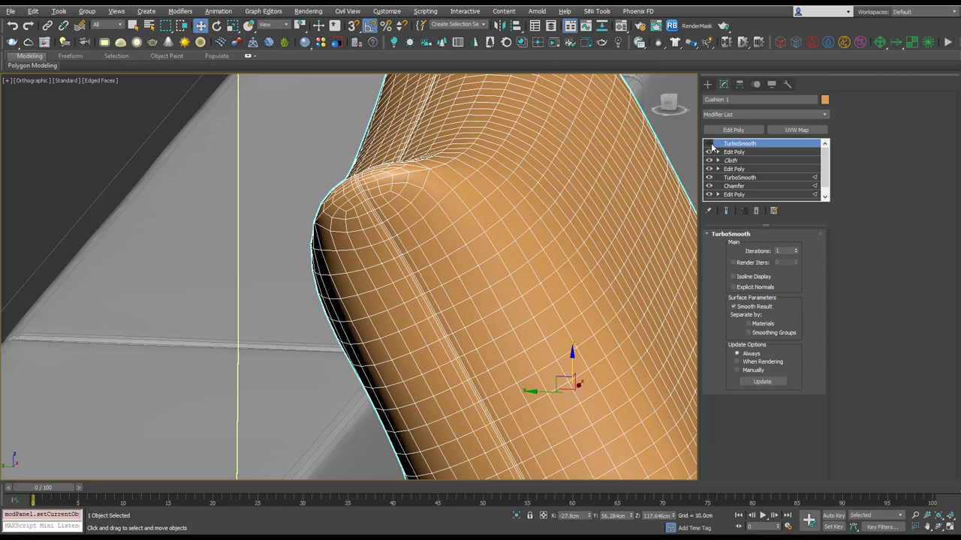
Hide the edged faces, change Cushion 1's object colour to the sofa's light grey, and deselect it in the perspective view
key("F4")
scroll(459, 313, "down", 4)
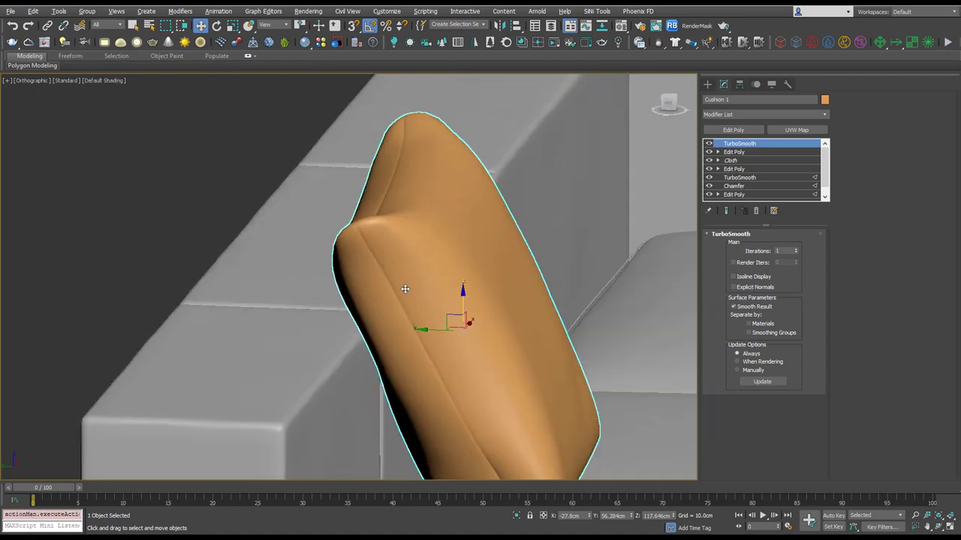
middle_click_drag(467, 364, 406, 398, "alt")
scroll(407, 398, "down", 4)
middle_click_drag(383, 333, 435, 315)
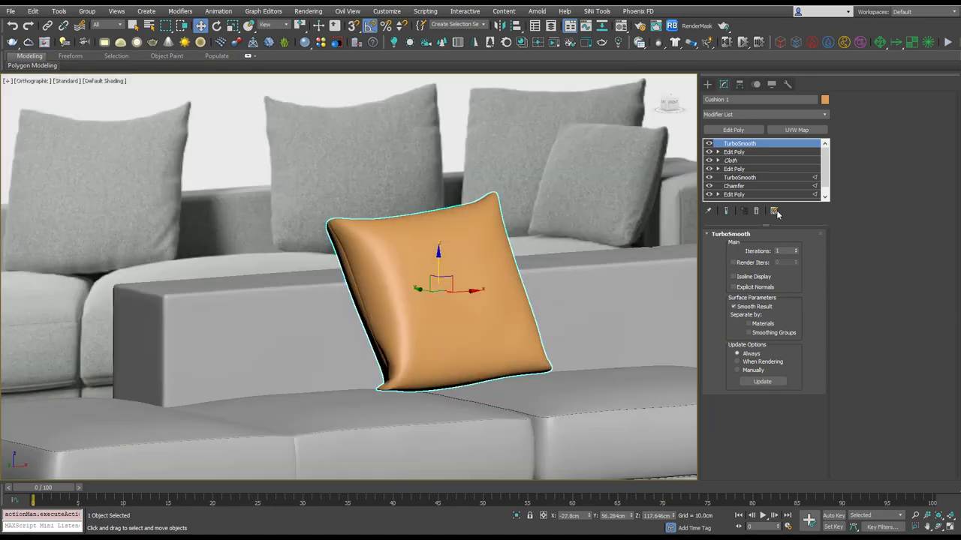
left_click(825, 99)
left_click(754, 259)
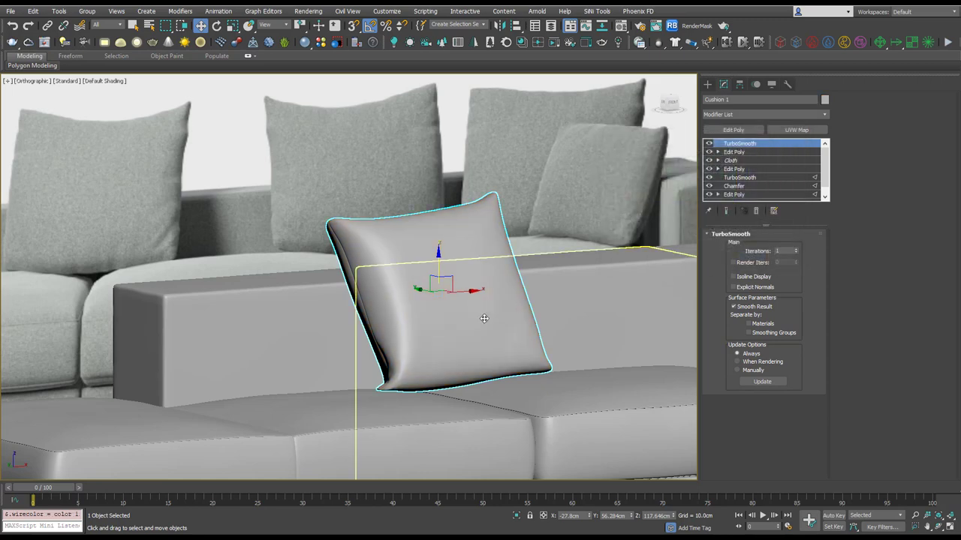
key("p")
key("r")
left_click(593, 210)
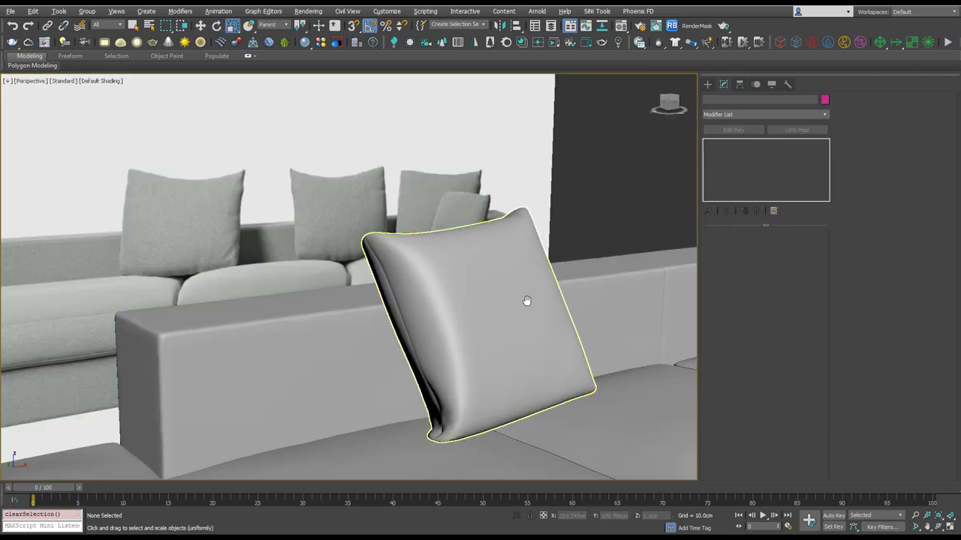
Undo the last misplaced moves of the orange throw cushions
scroll(527, 301, "down", 6)
scroll(507, 257, "up", 3)
right_click(535, 242)
left_click(545, 248)
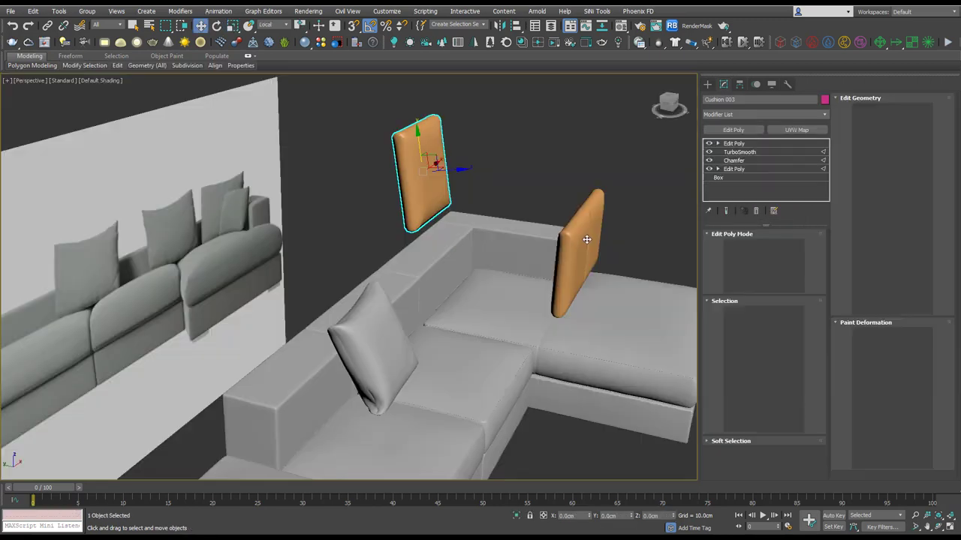
key("ctrl+z")
key("ctrl+z")
key("ctrl+z")
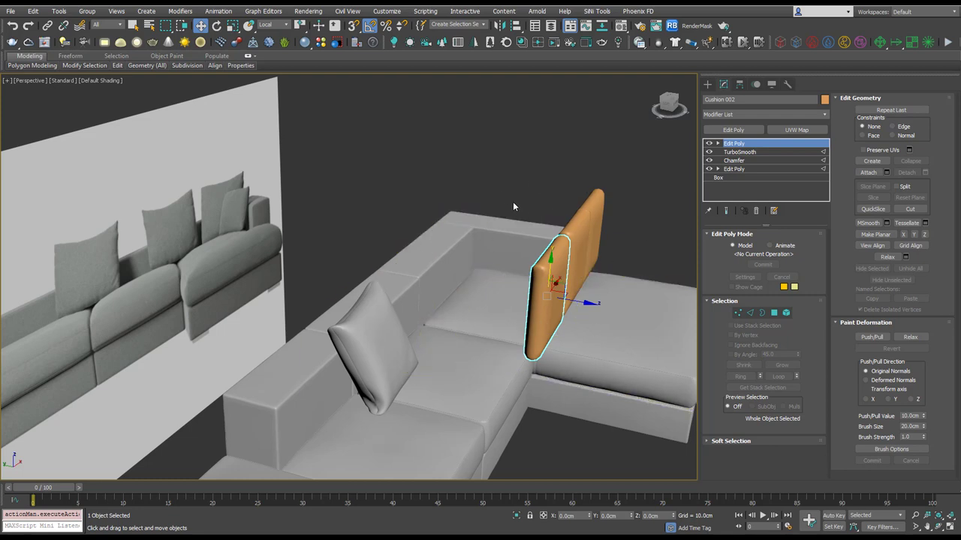
Move Cushion 002 about 56 cm along its depth axis toward the backrest, raise it above the seat, and tilt it back
left_click_drag(589, 303, 468, 293)
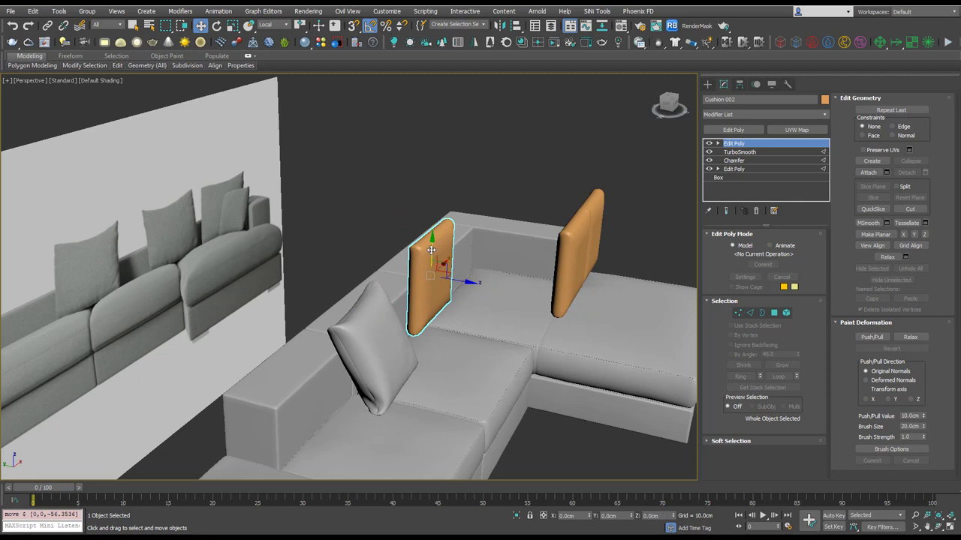
left_click_drag(435, 251, 446, 209)
right_click(429, 218)
left_click(450, 231)
Raise Cushion 003 above the seat and turn it diagonally to face out of the corner between the backrest and the arm
left_click(570, 264)
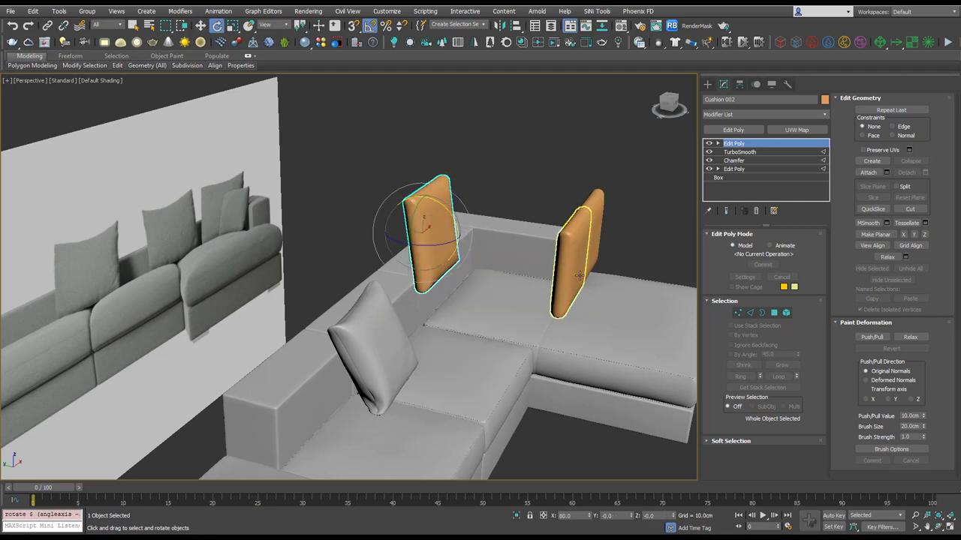
middle_click_drag(579, 275, 546, 295, "alt")
left_click_drag(568, 277, 583, 199)
right_click(573, 261)
left_click(576, 271)
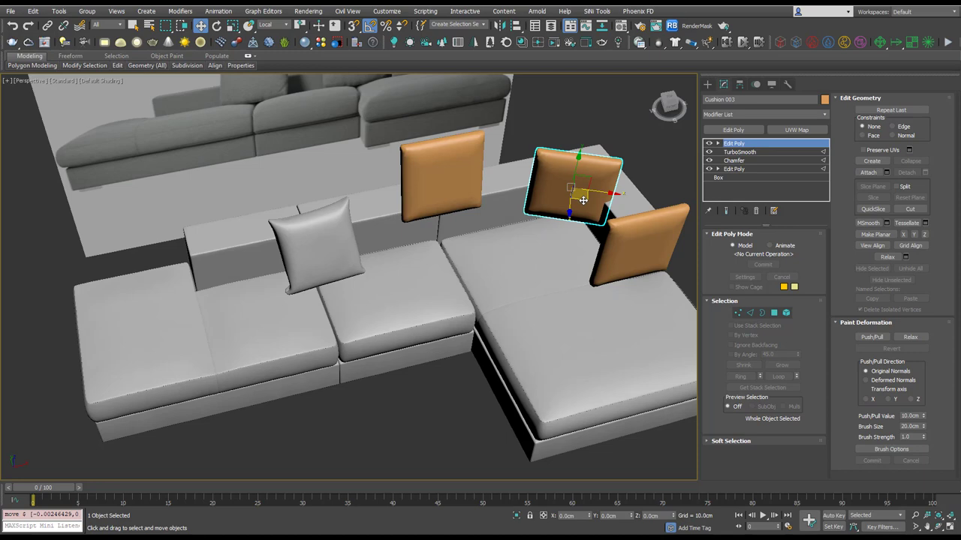
In the top view, shift Cushion 003 about 4 cm along its local X and Z axes to fit it inside the sofa corner
key("t")
key("z")
scroll(496, 251, "down", 3)
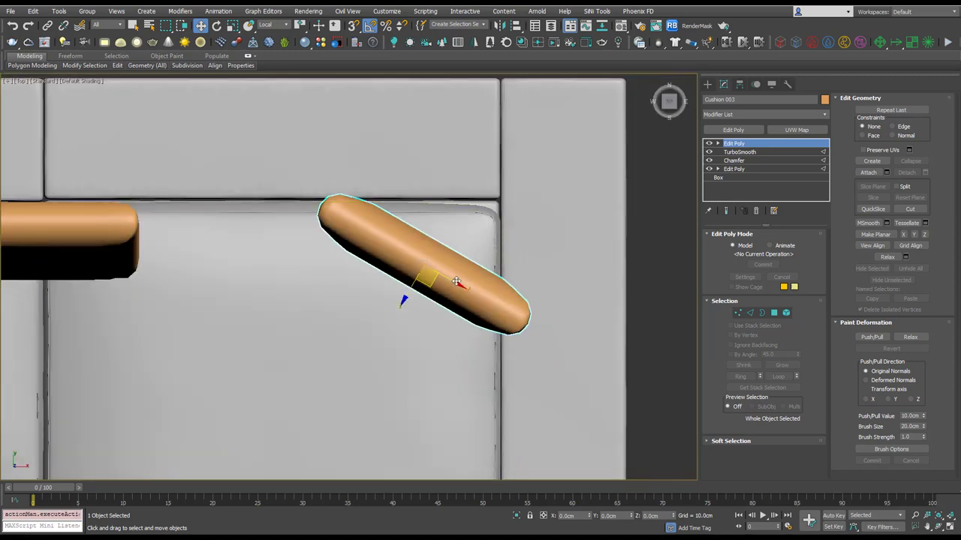
left_click_drag(432, 285, 398, 283)
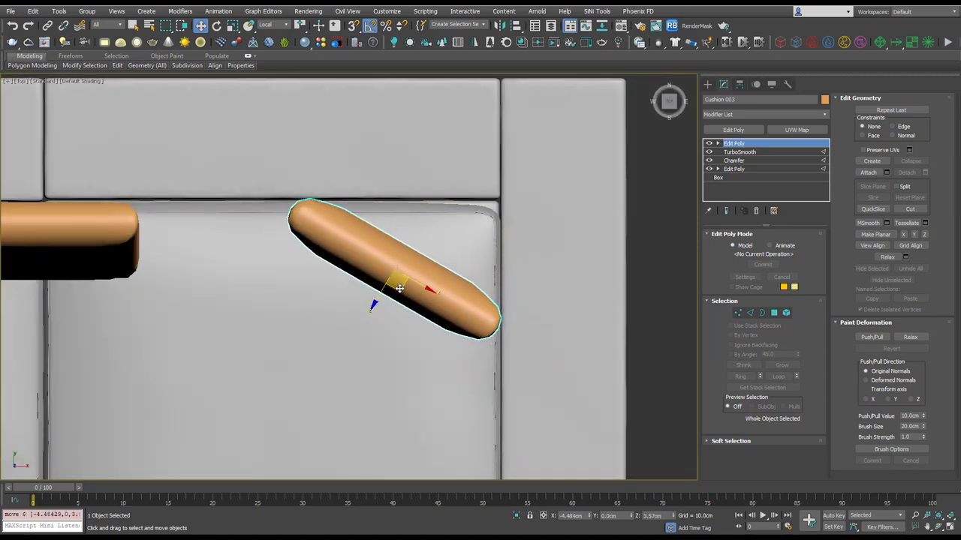
middle_click_drag(397, 284, 402, 224)
left_click_drag(413, 219, 416, 224)
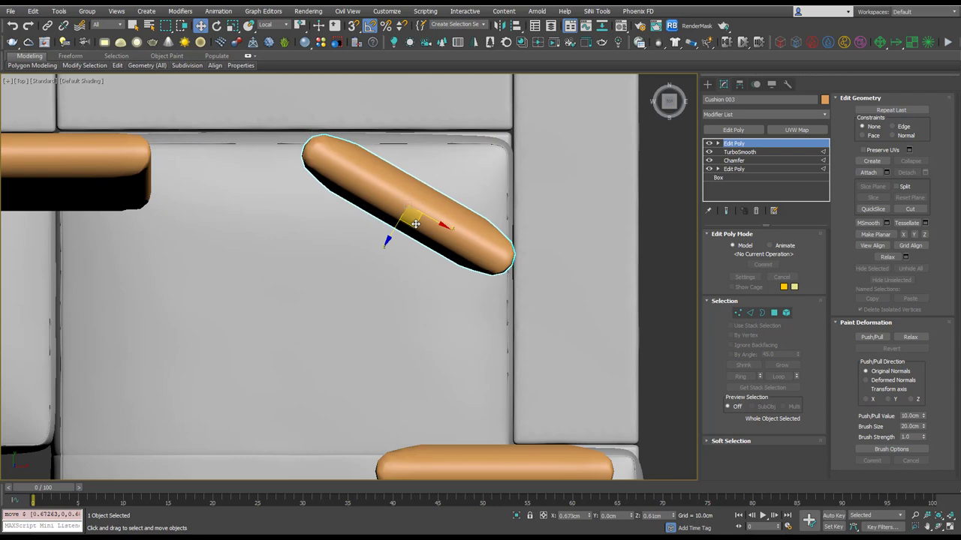
Scale Cushion 004 uniformly down to about 74 percent
left_click(479, 455)
middle_click_drag(479, 454, 533, 311)
right_click(533, 310)
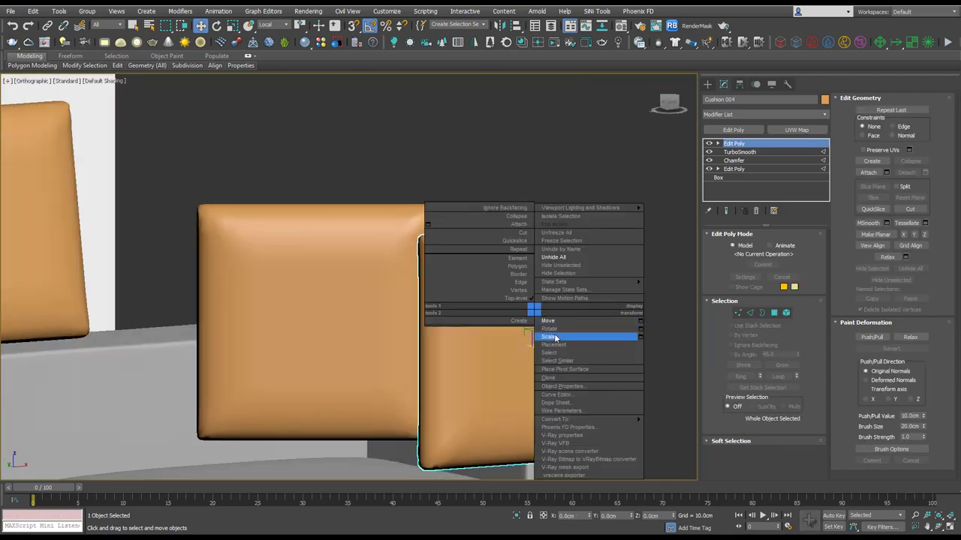
left_click(557, 339)
mouse_move(505, 328)
left_mouse_down()
mouse_move(511, 358)
mouse_move(510, 342)
left_mouse_up()
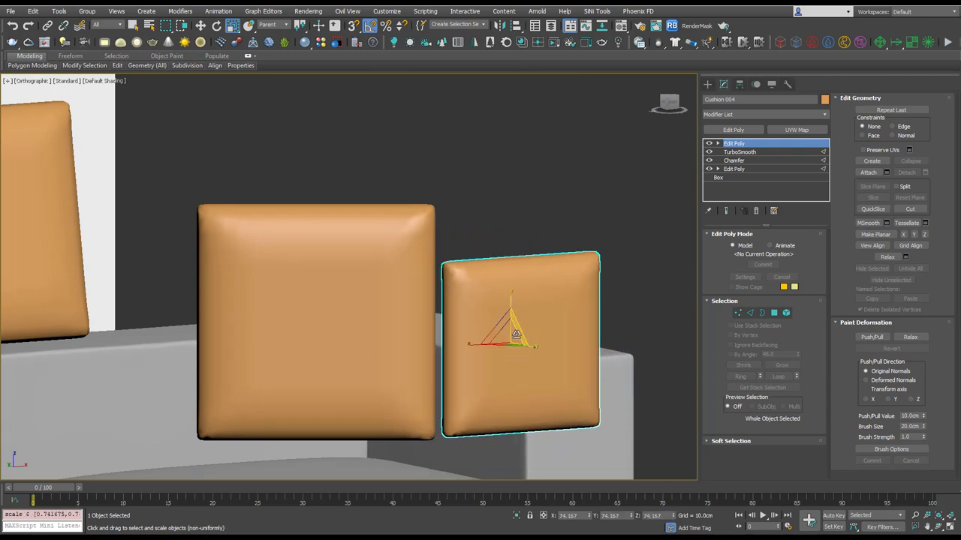
right_click(516, 331)
left_click(530, 357)
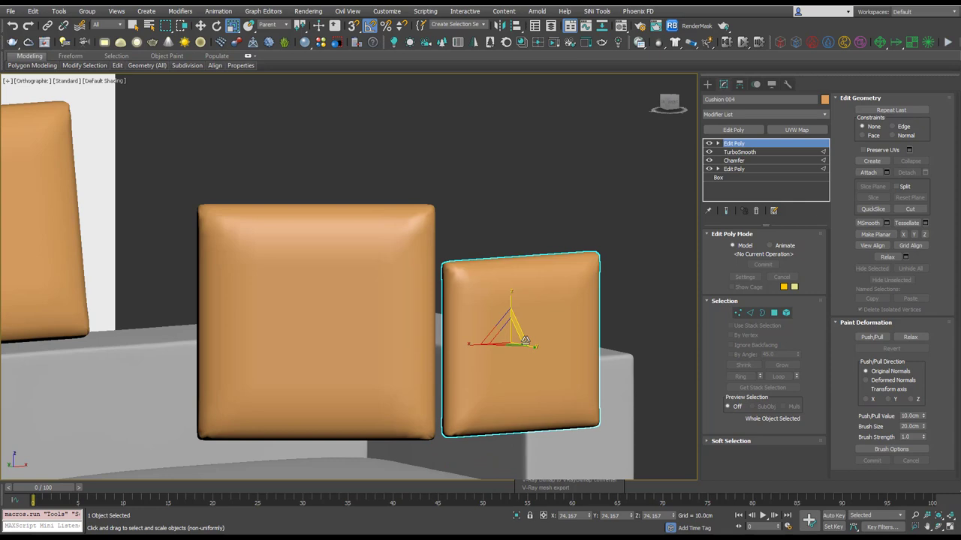
Rotate the small Cushion 004 by -60 degrees about the vertical Z axis
right_click(523, 338)
left_click(537, 357)
scroll(463, 381, "down", 5)
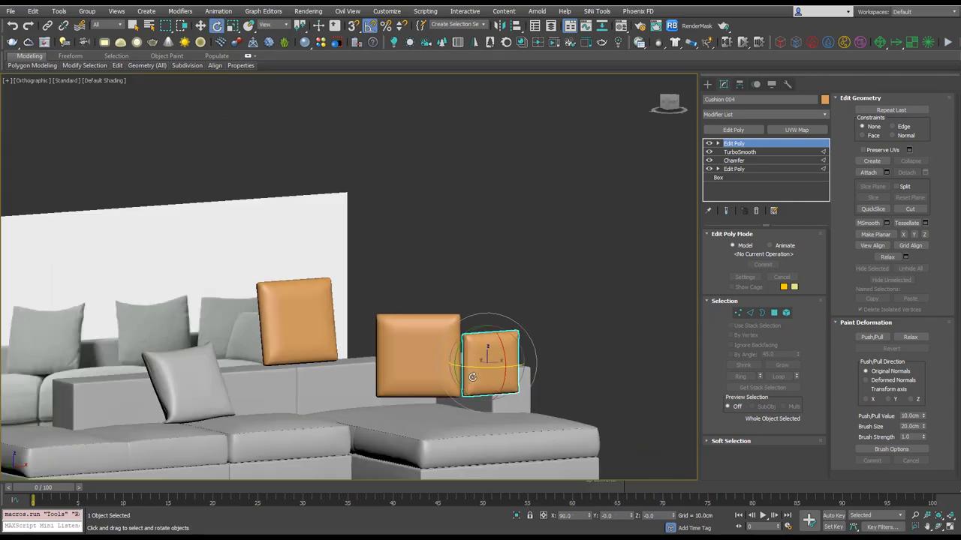
scroll(480, 387, "up", 2)
left_click_drag(479, 375, 450, 366)
mouse_move(449, 366)
middle_mouse_down("alt")
mouse_move(484, 415)
mouse_move(481, 391)
middle_mouse_up("alt")
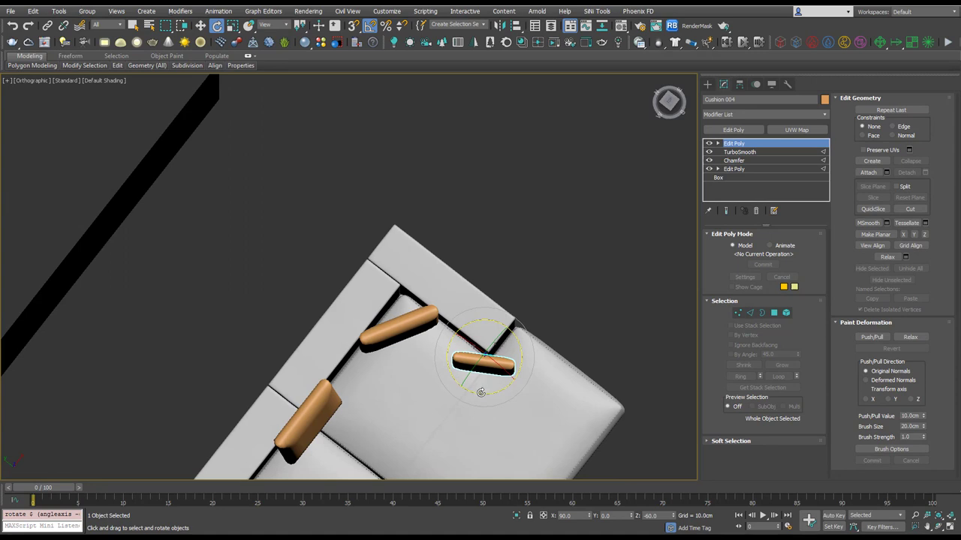
Rotate Cushion 004 to -65 degrees about the vertical Z axis
left_click_drag(481, 392, 478, 390)
right_click(504, 370)
left_click(519, 379)
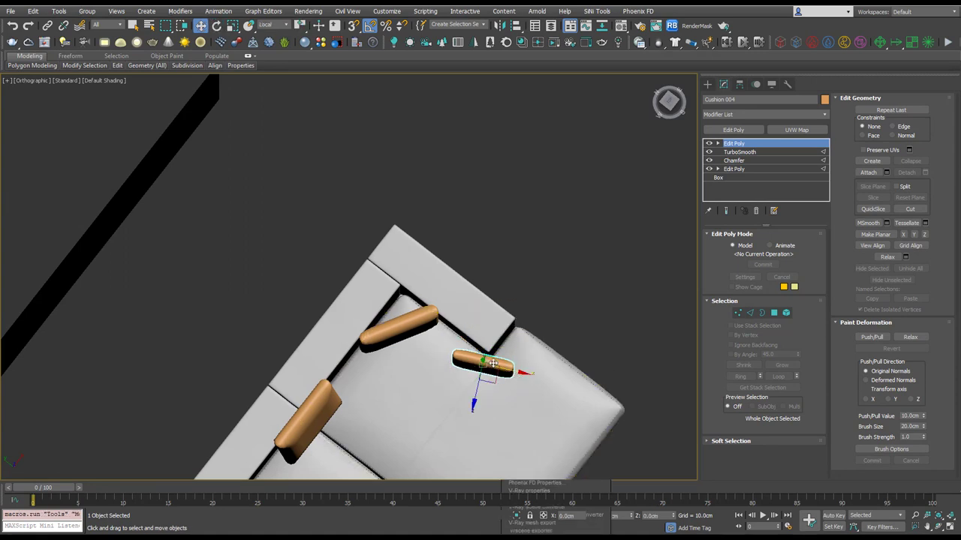
Try to tilt Cushion 004 by 15 degrees about the view's Y axis
right_click(483, 381)
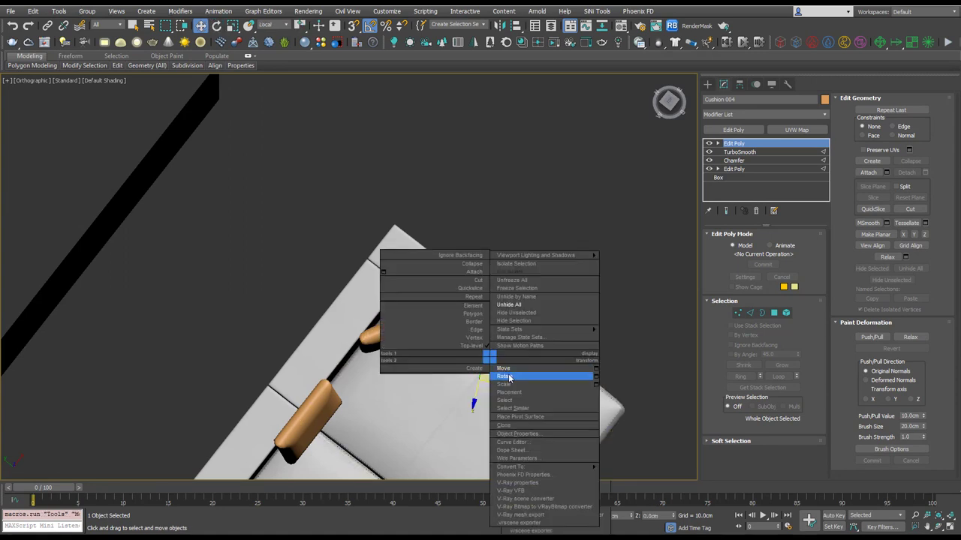
left_click(510, 375)
left_click_drag(469, 373, 472, 365)
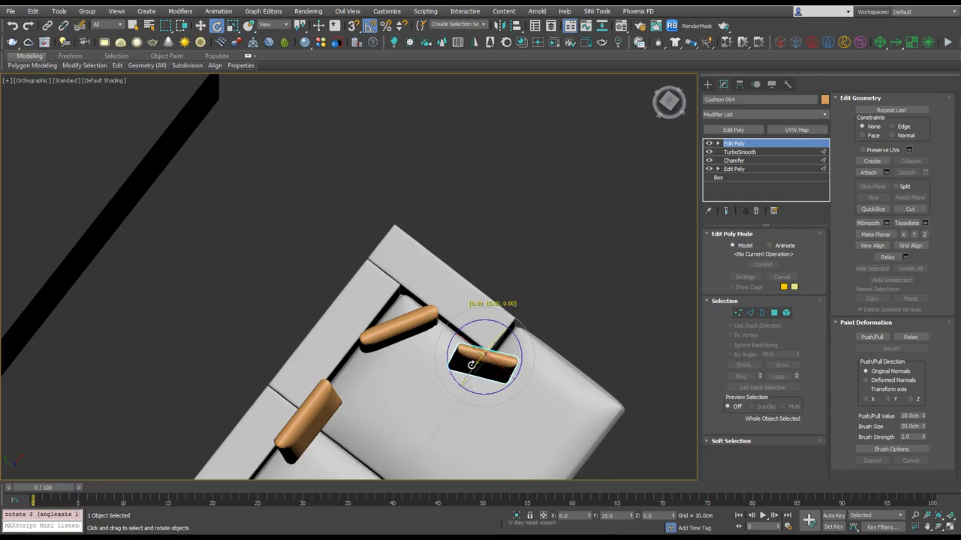
middle_click_drag(485, 373, 496, 307, "alt")
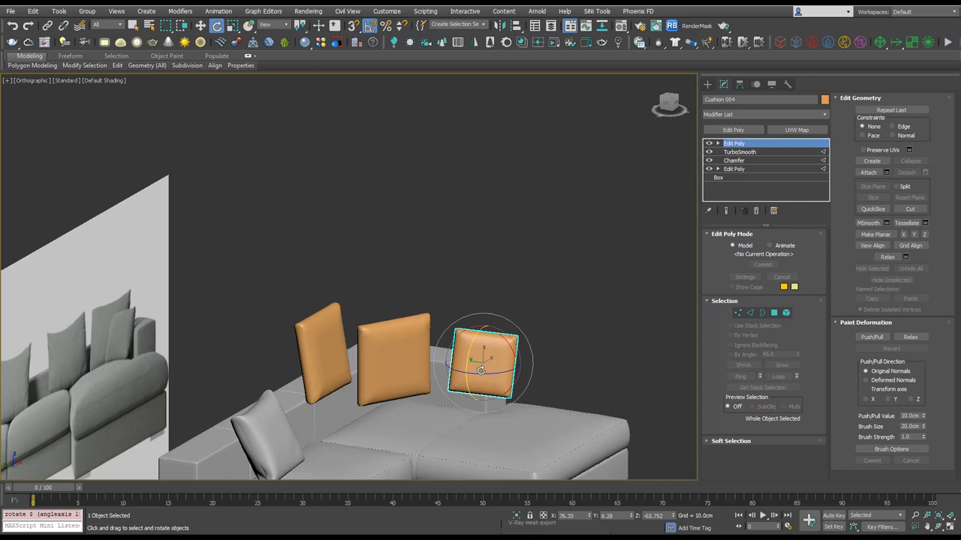
scroll(491, 382, "up", 4)
middle_click_drag(516, 379, 519, 402, "alt")
key("ctrl+z")
Using local coordinates, tilt Cushion 004 back by -15 degrees about its X axis
right_click(490, 322, "alt")
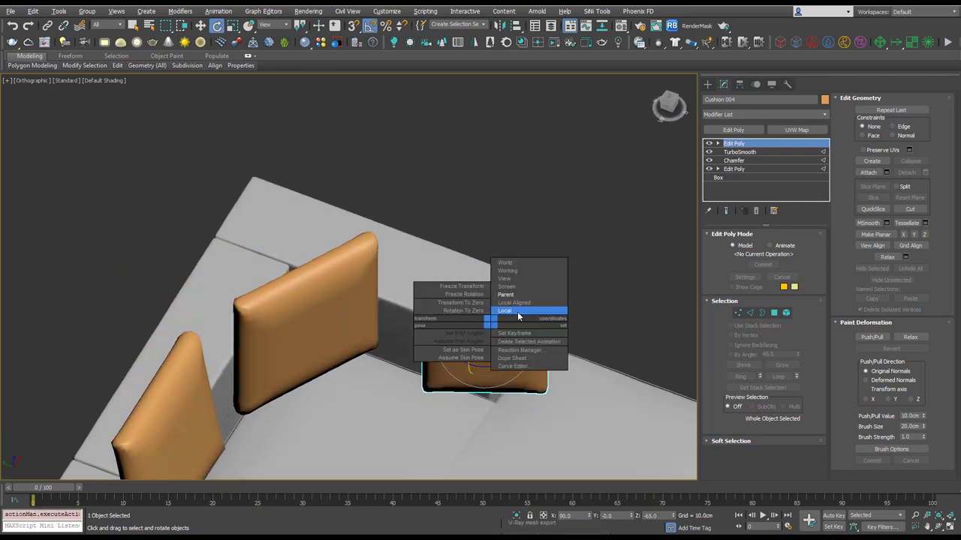
left_click(517, 312)
right_click(513, 328)
mouse_move(553, 327)
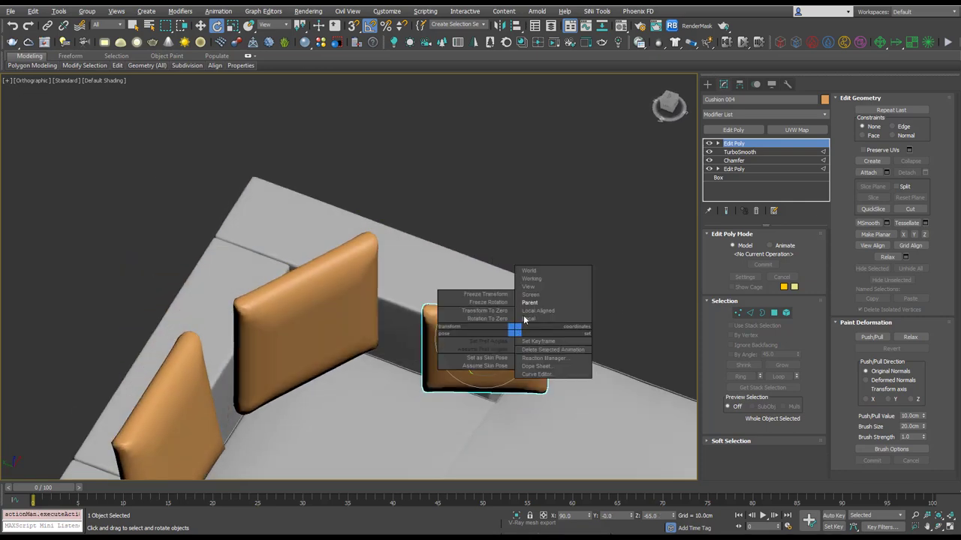
left_click(533, 321)
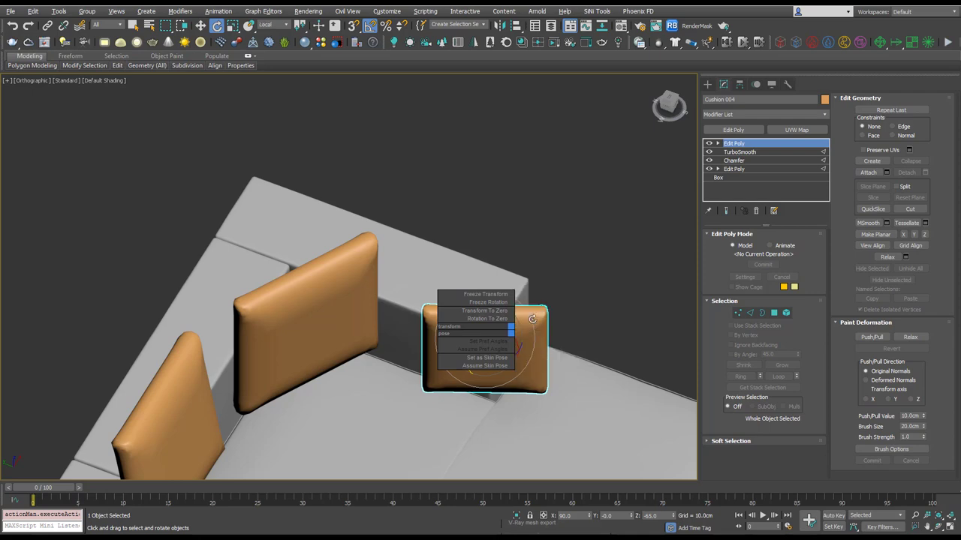
left_click_drag(484, 339, 484, 333)
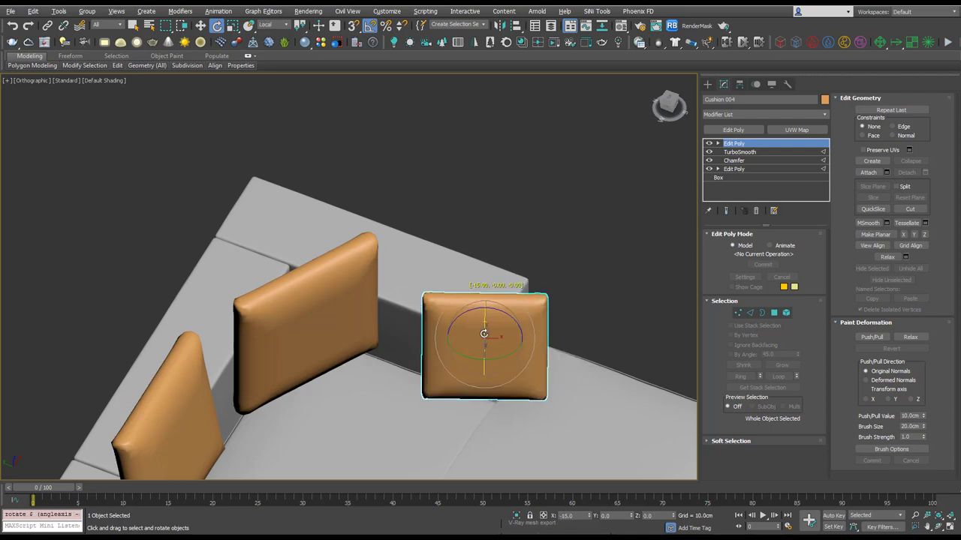
middle_click_drag(491, 348, 496, 369, "alt")
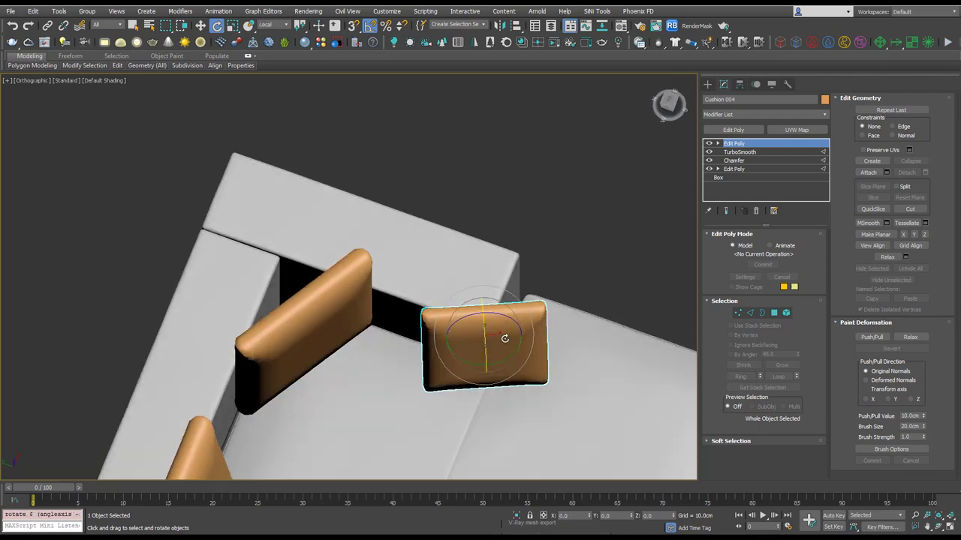
Tilt Cushion 003 back about its local X axis so it leans toward the sofa corner
right_click(503, 337)
left_click(467, 336)
left_click(322, 318)
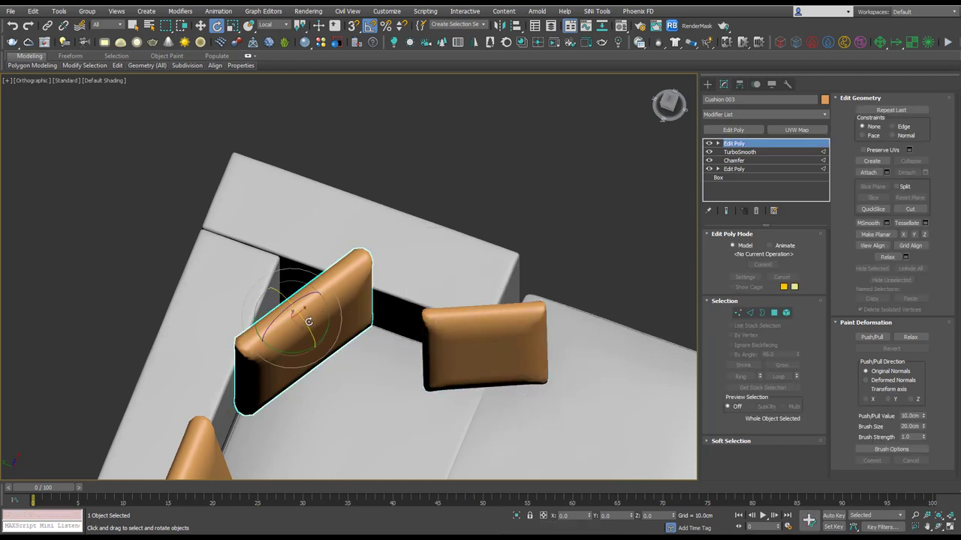
left_click_drag(304, 322, 301, 318)
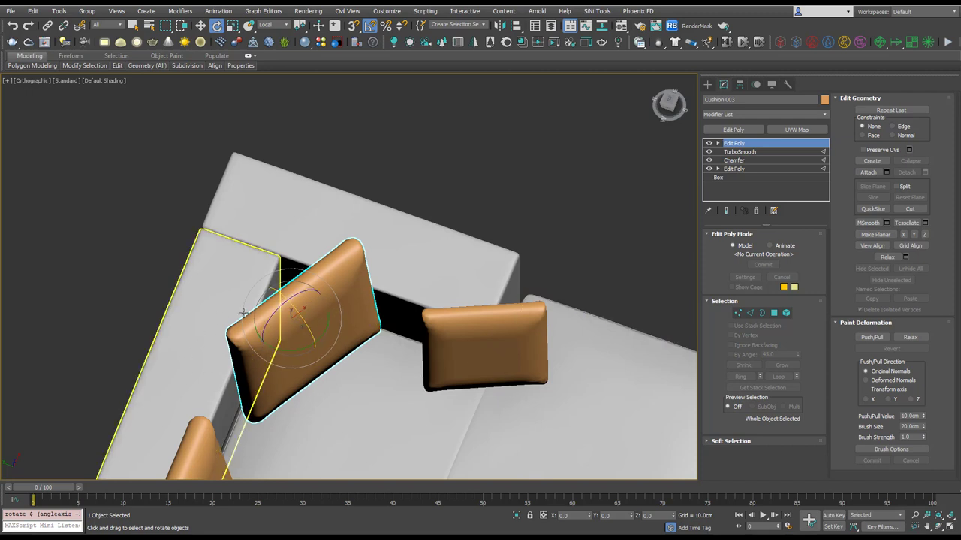
Raise Cushion 003 about 23 cm along its local Y axis, above the sofa's backrest
left_click(413, 253)
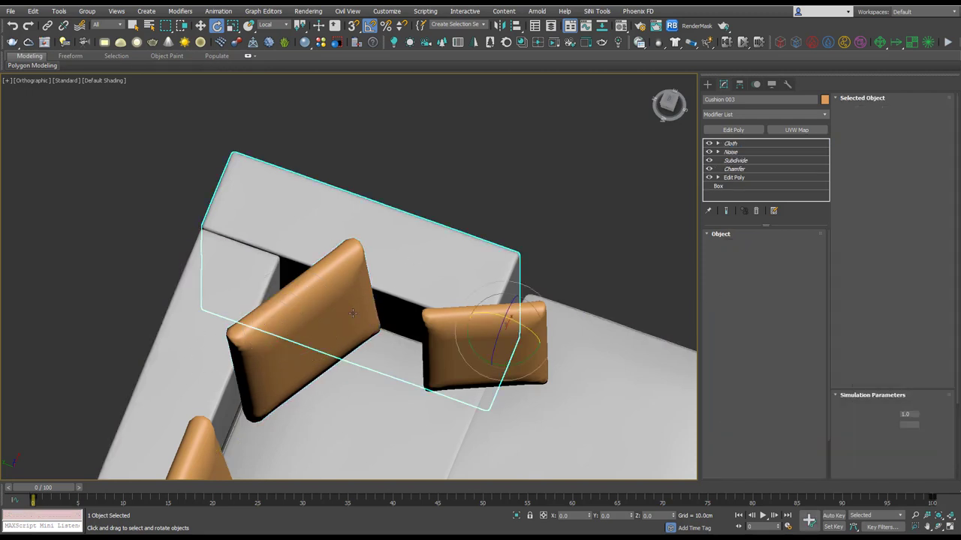
left_click(444, 358)
right_click(466, 337, "alt")
left_click(489, 278)
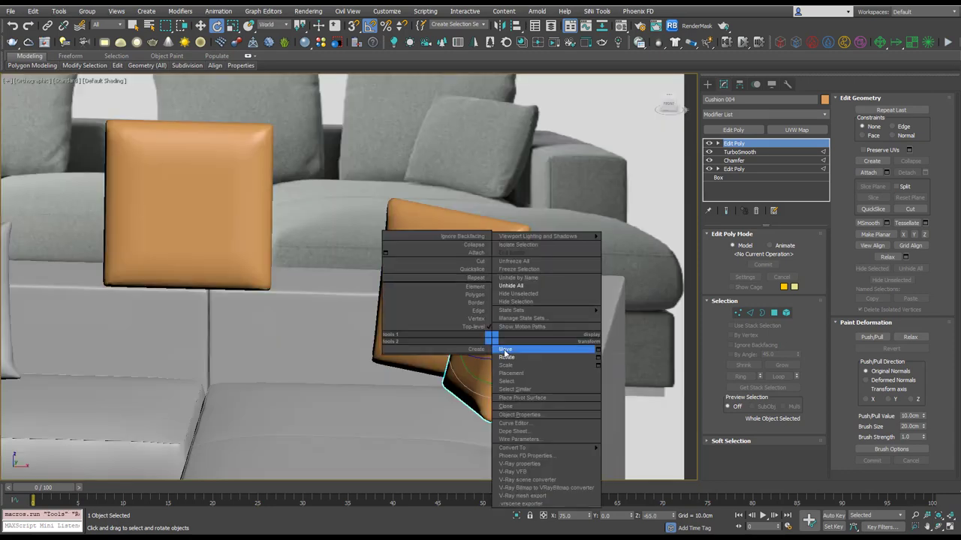
left_click(534, 347)
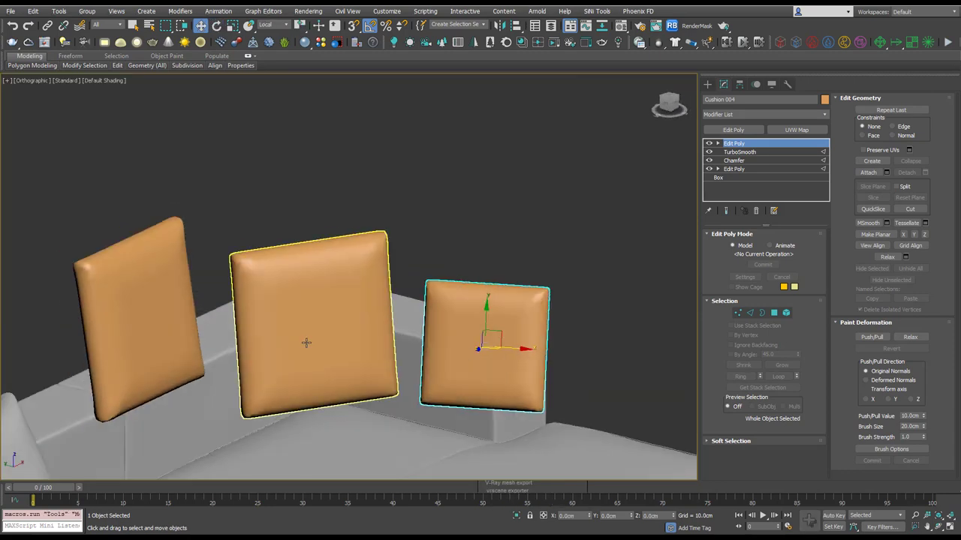
left_click(306, 330)
left_click_drag(300, 268, 292, 209)
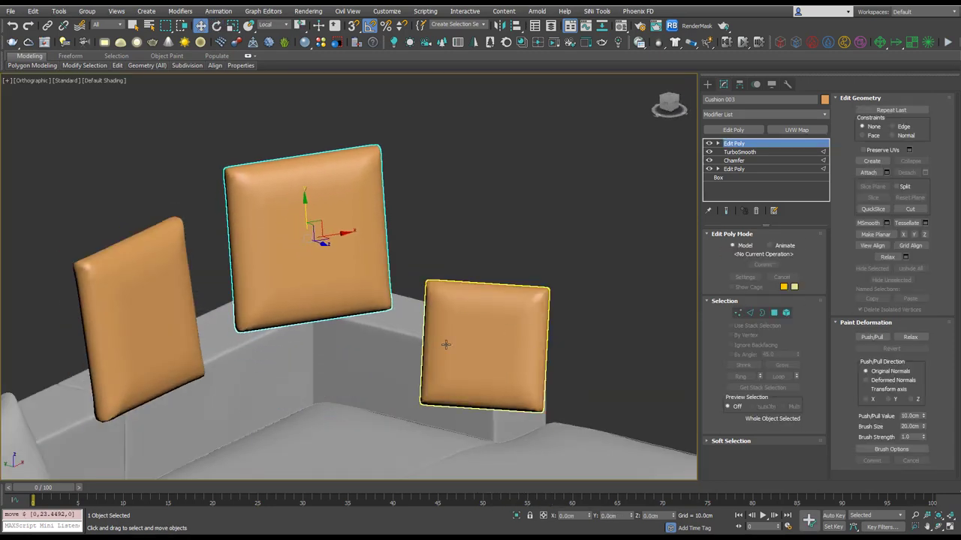
Shift Cushion 004 about 25 cm along its local X axis in front of Cushion 003 and raise it about 29 cm along local Y
left_click(475, 356)
middle_click_drag(505, 393, 522, 421, "alt")
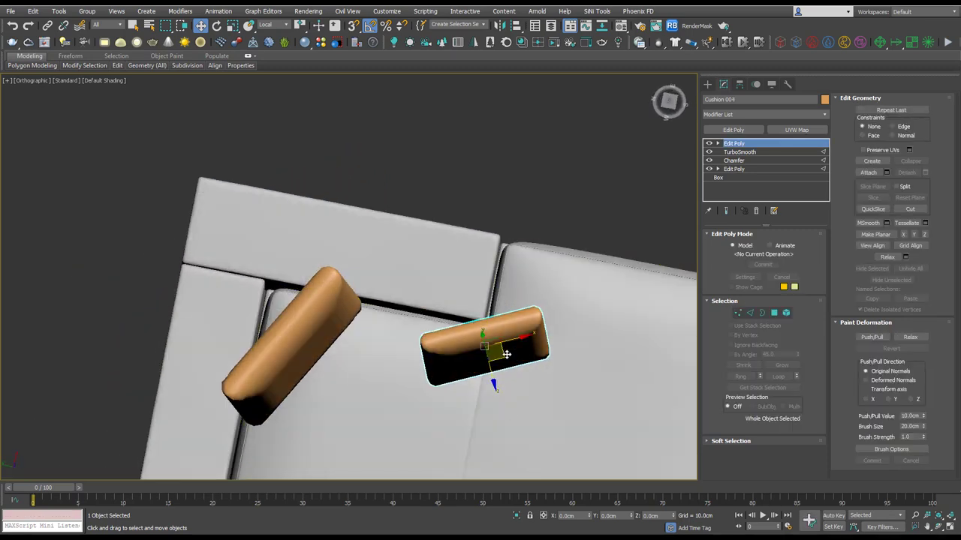
left_click_drag(500, 345, 402, 337)
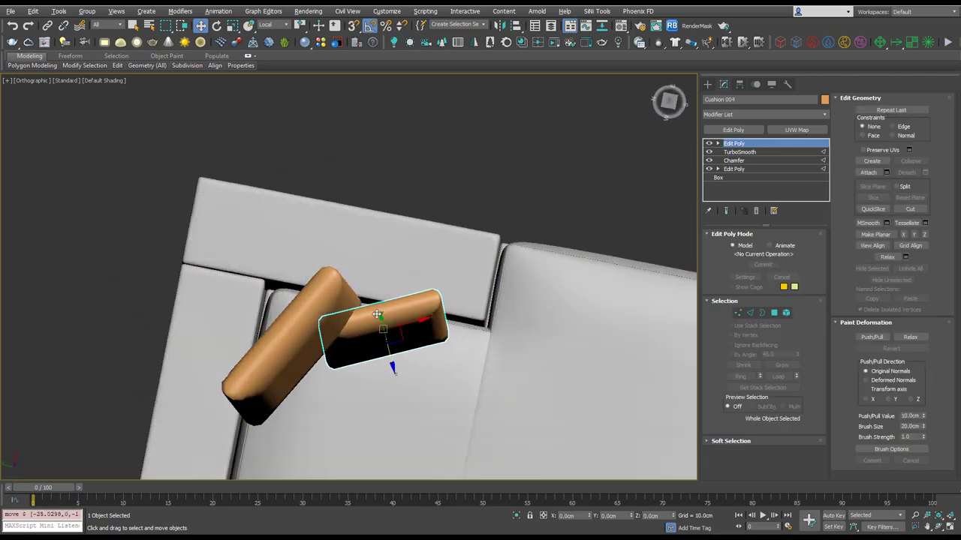
middle_click_drag(406, 347, 385, 291, "alt")
left_click_drag(390, 301, 384, 203)
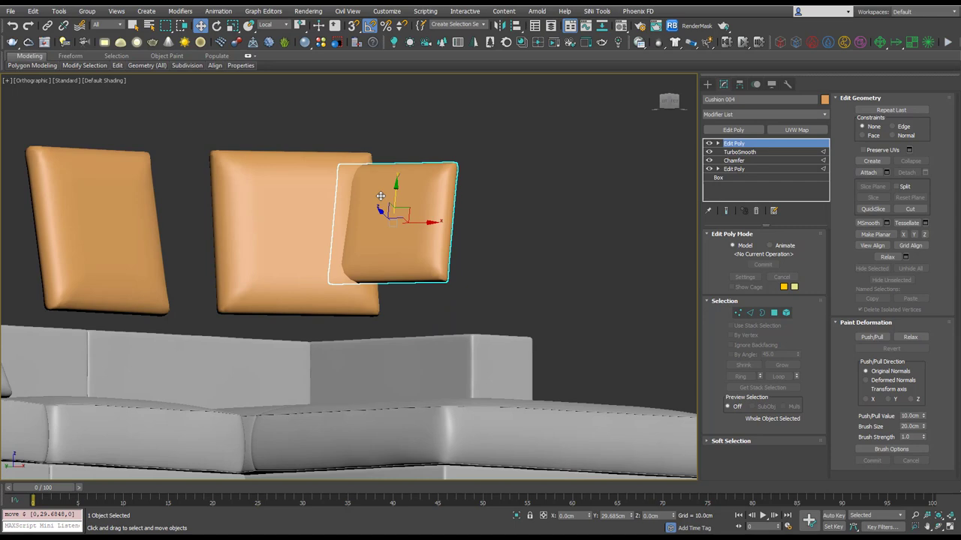
middle_click_drag(386, 268, 446, 209, "alt")
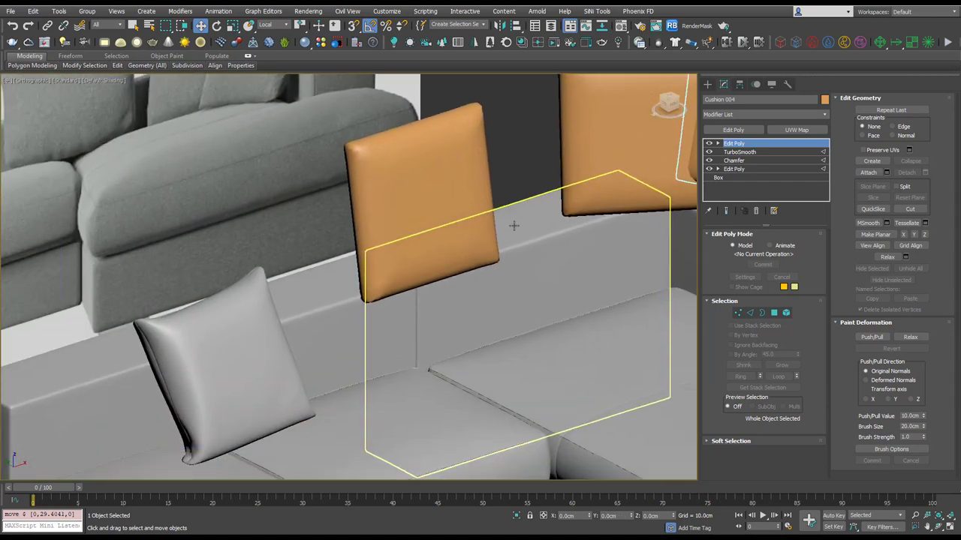
Add a Cloth modifier to Cushion 002 in the perspective view
left_click(438, 191)
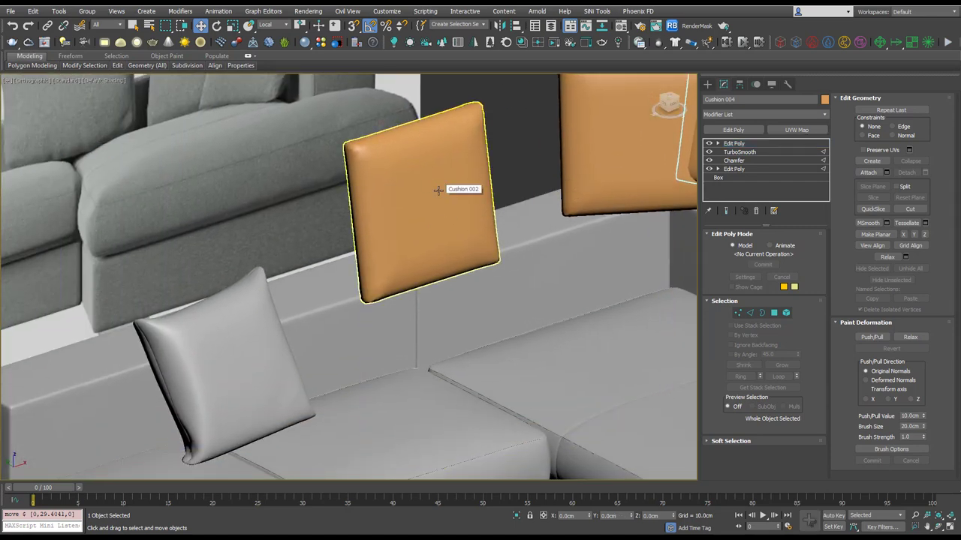
key("p")
key("z")
scroll(438, 194, "down", 5)
scroll(438, 195, "down", 2)
scroll(436, 195, "up", 2)
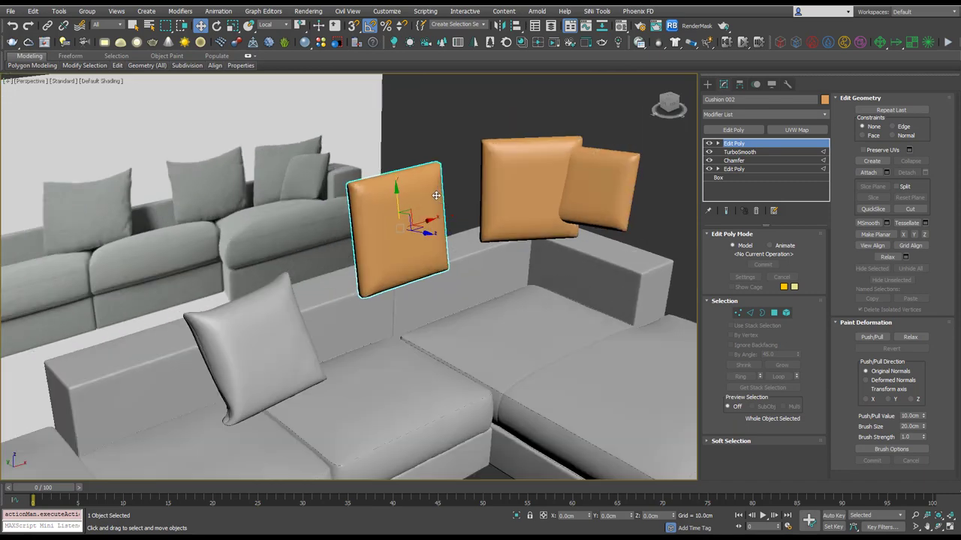
middle_click_drag(396, 243, 413, 223, "alt")
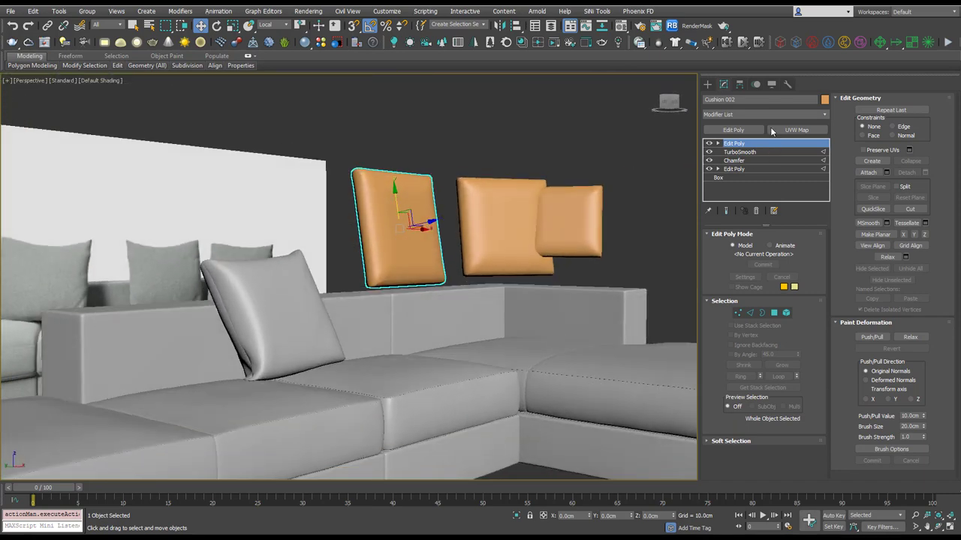
left_click(740, 116)
scroll(740, 115, "down", 3)
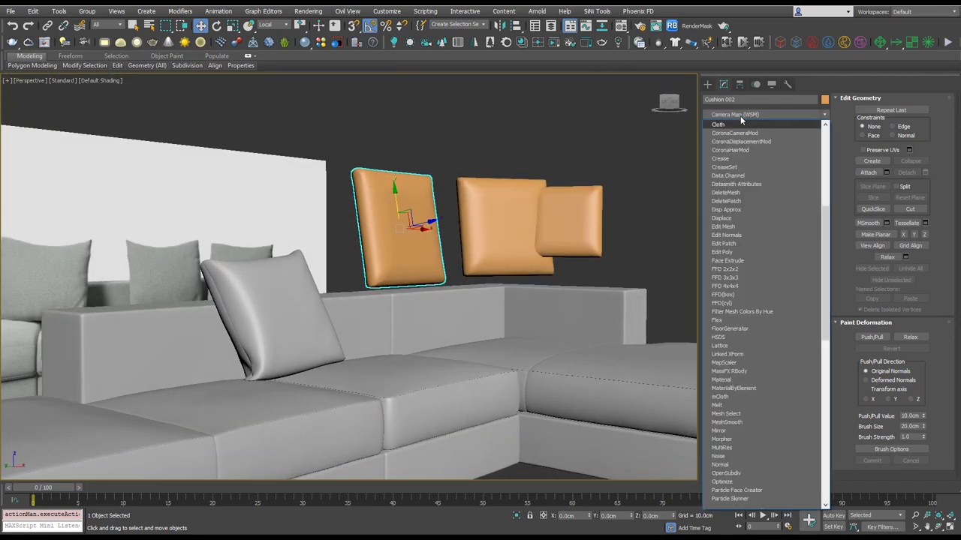
key("Return")
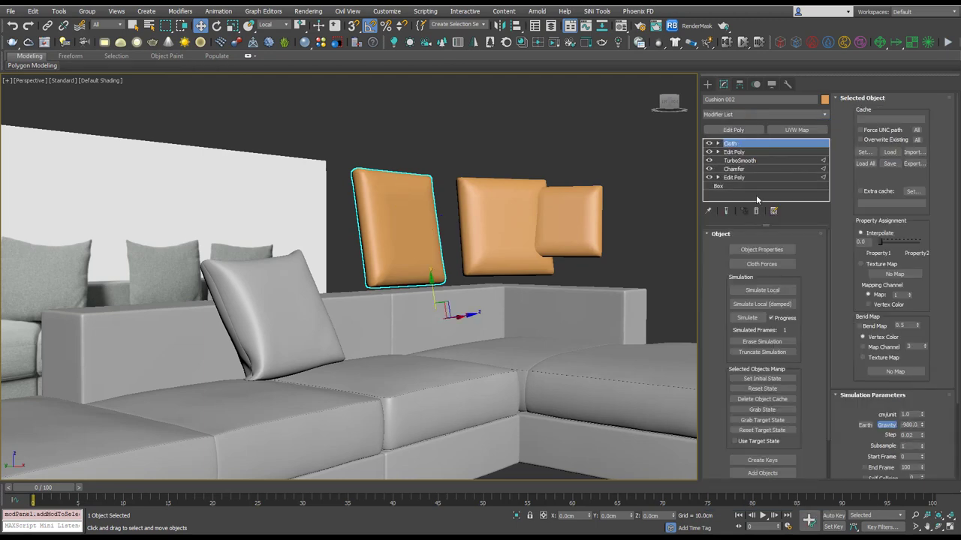
In the Cloth object properties, define Cushion 002 as cloth with the Cotton preset and a pressure of 5
left_click(760, 250)
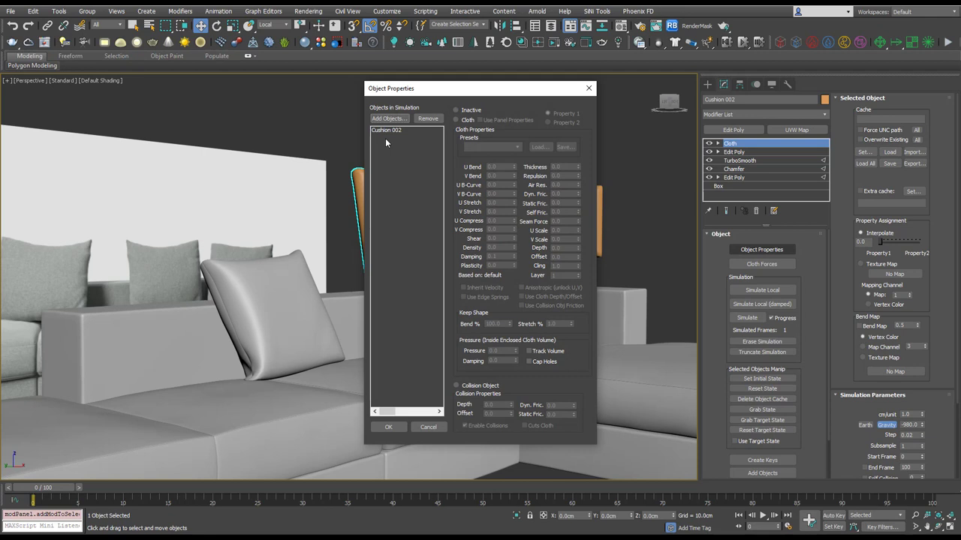
left_click(466, 120)
left_click(502, 147)
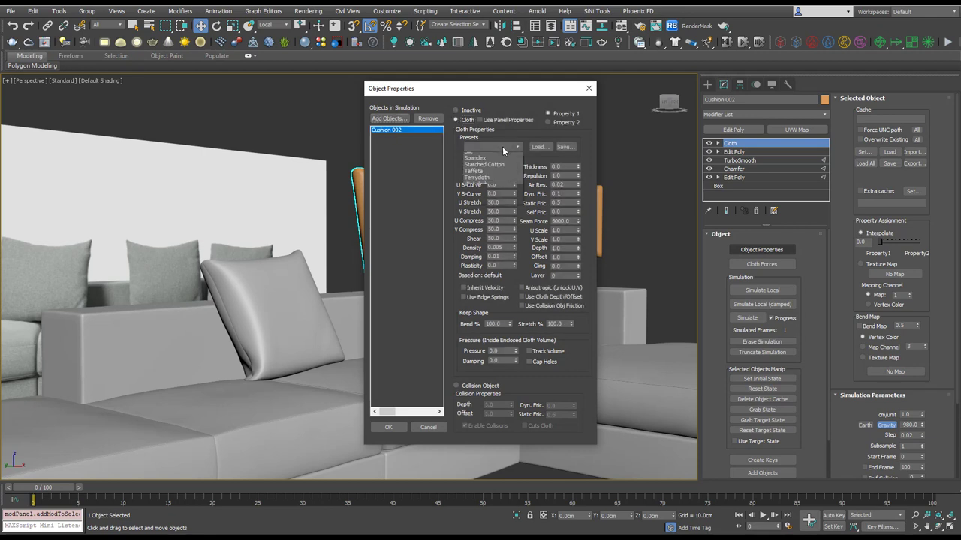
left_click(478, 169)
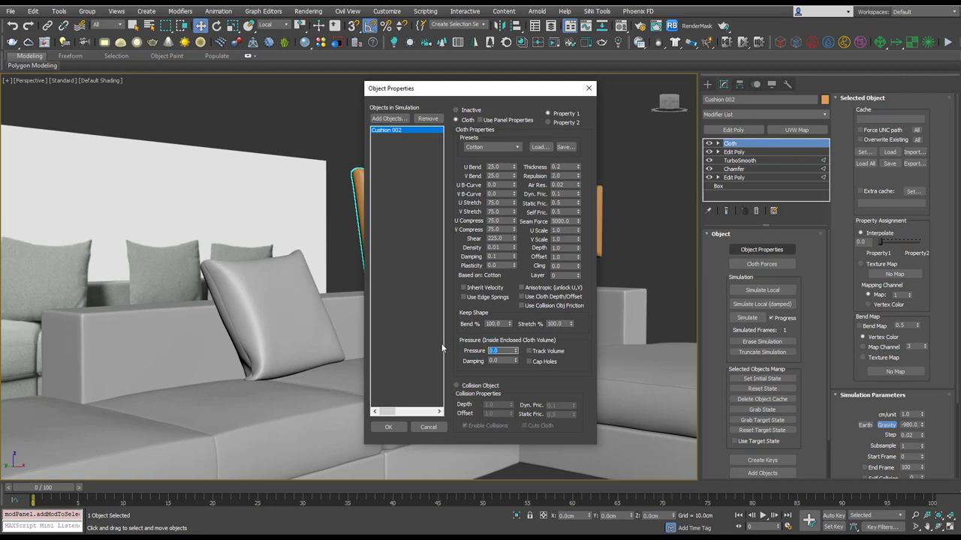
type("5")
Add Arm 1 to Arm 4 and the plane and shape objects inside Pillow 1, Pillow 2 and Pillow 3 to the cloth simulation
left_click(400, 120)
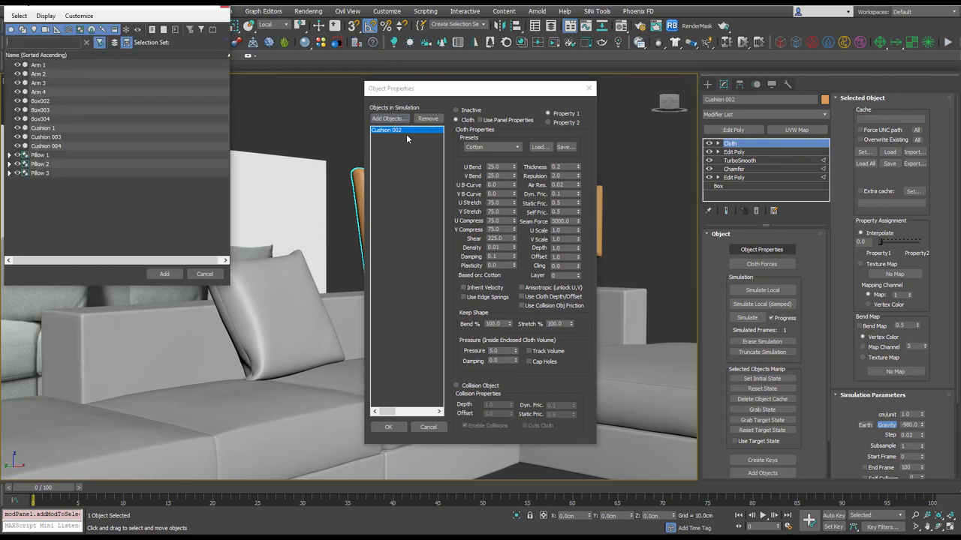
left_click_drag(51, 69, 46, 104)
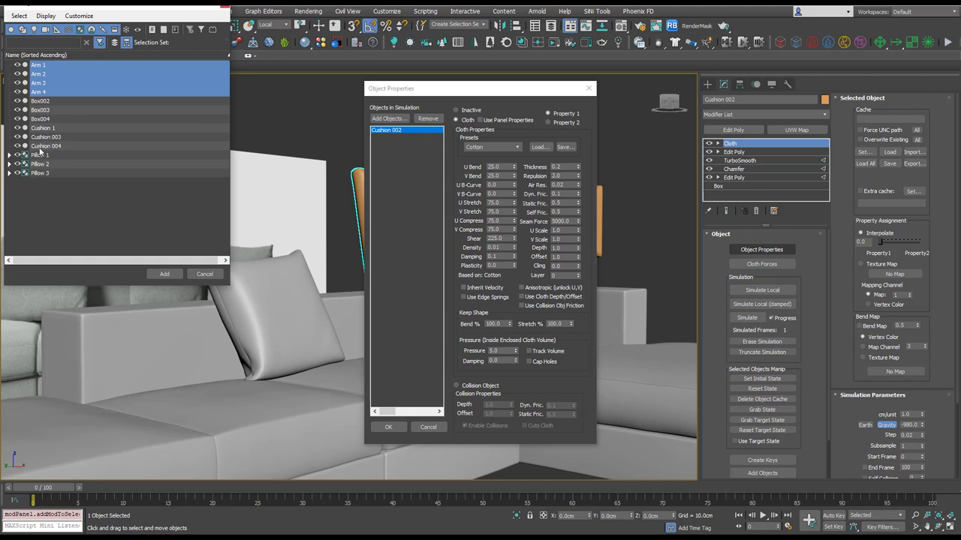
left_click(9, 155)
left_click(9, 183)
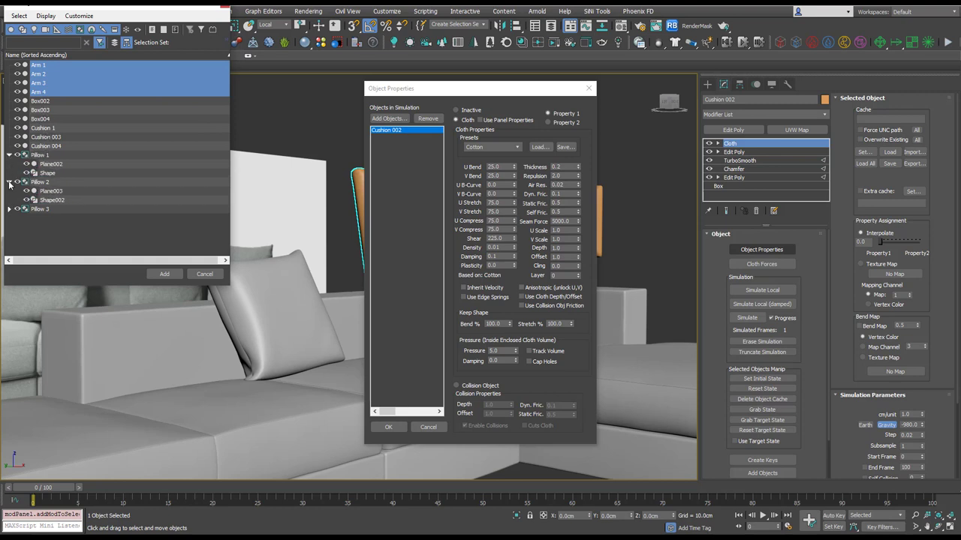
left_click(9, 209)
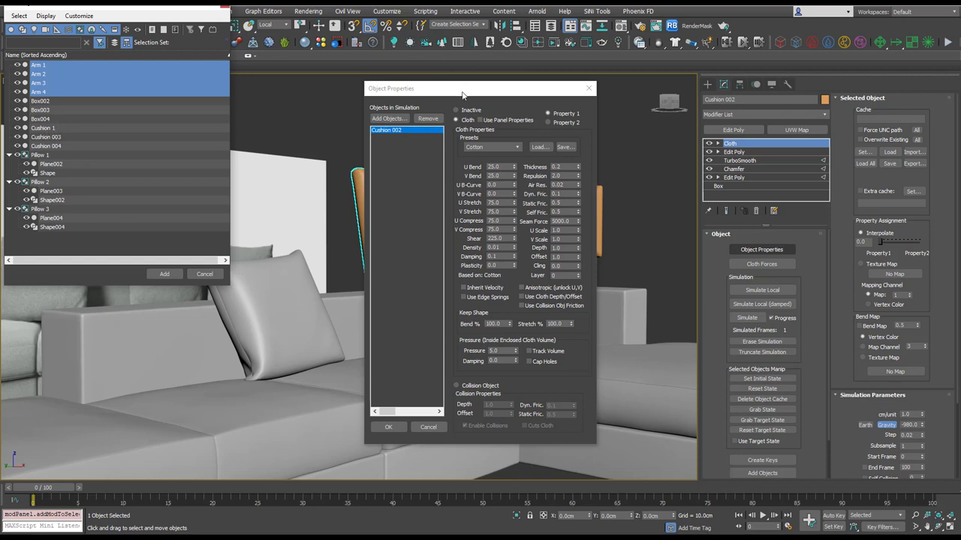
left_click(51, 164, "ctrl")
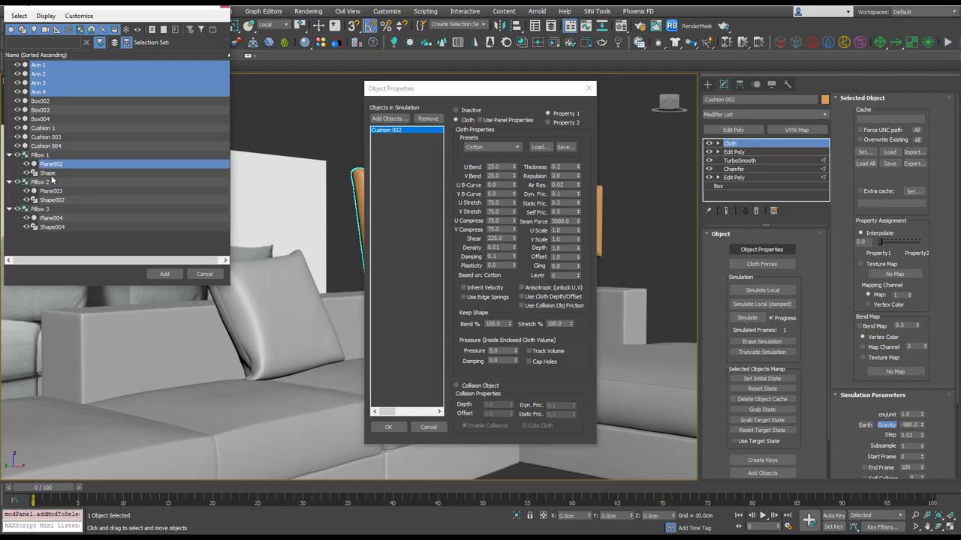
left_click(50, 174, "ctrl")
left_click(51, 191, "ctrl")
left_click(51, 201, "ctrl")
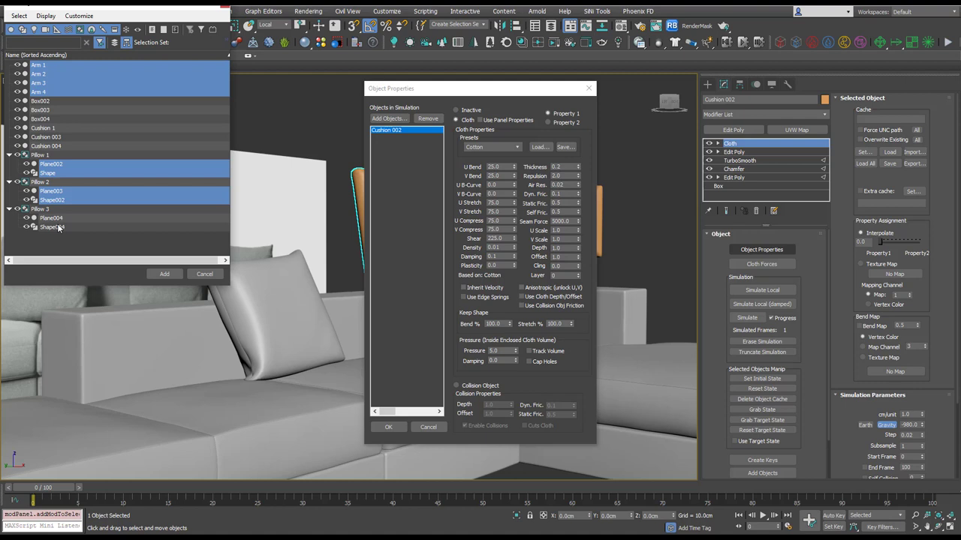
left_click(52, 218, "ctrl")
left_click(54, 228, "ctrl")
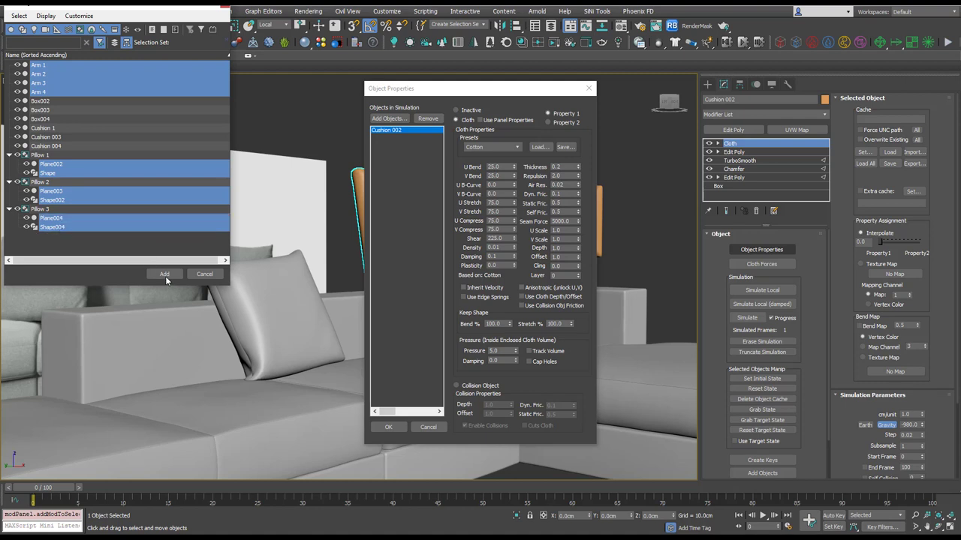
left_click(165, 275)
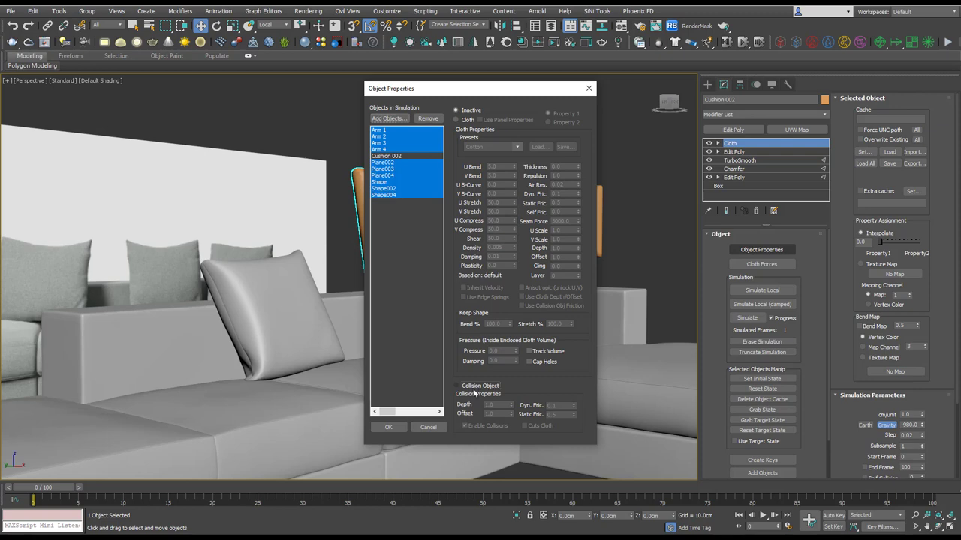
Set the added sofa parts as collision objects and simulate Cushion 002 falling onto the seat, stopping at about frame 20
left_click(390, 427)
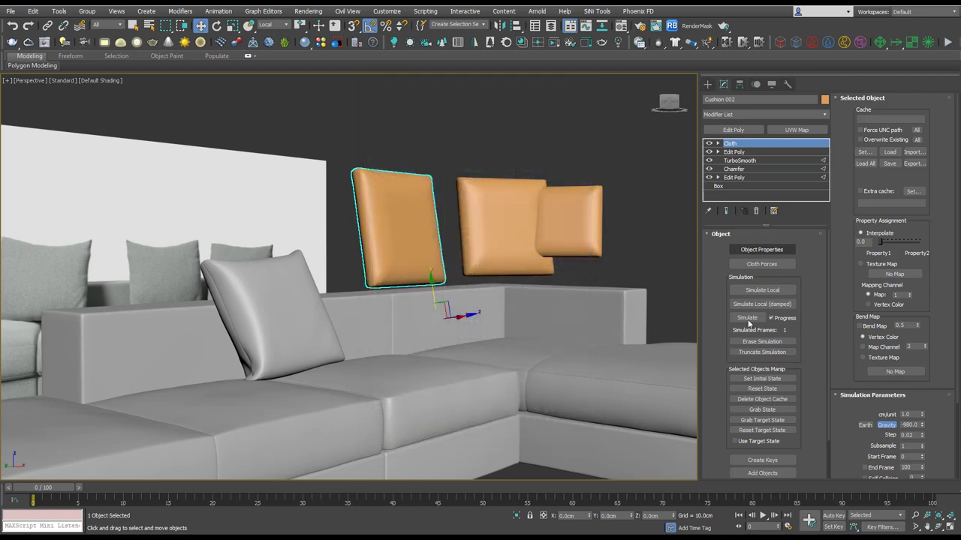
left_click(747, 318)
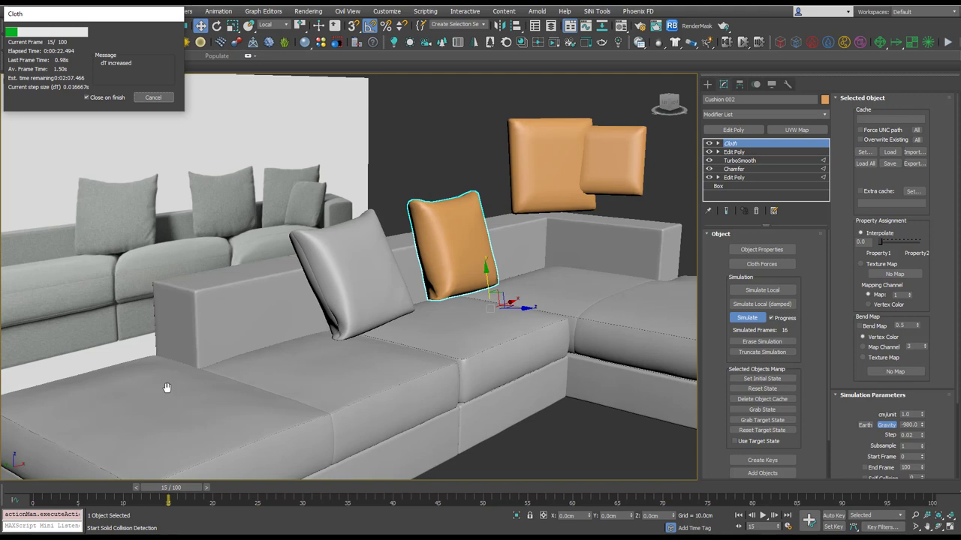
left_click(169, 100)
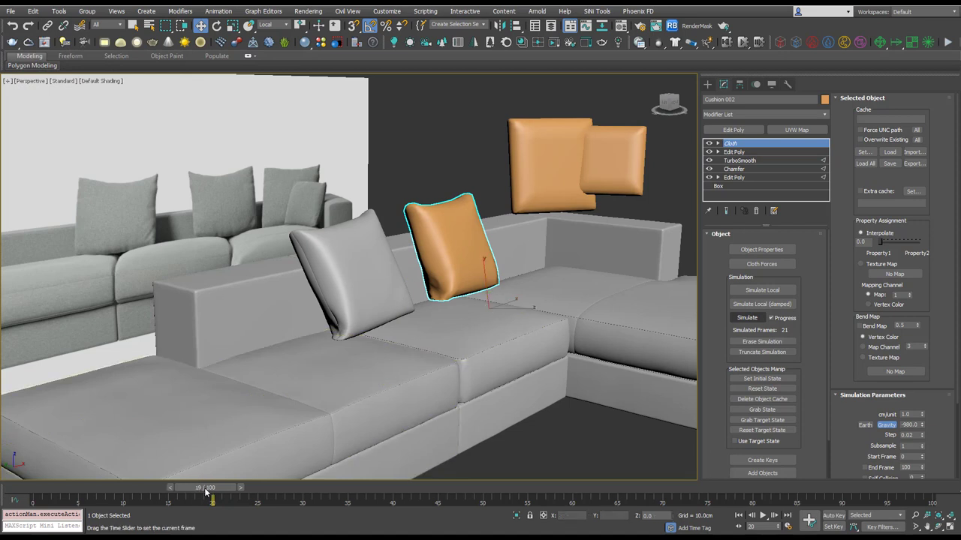
Set the timeline to frame 13 and erase the cloth simulation of Cushion 002 to keep its shape there
left_click_drag(207, 493, 156, 503)
key("w")
middle_click_drag(520, 296, 473, 296, "alt")
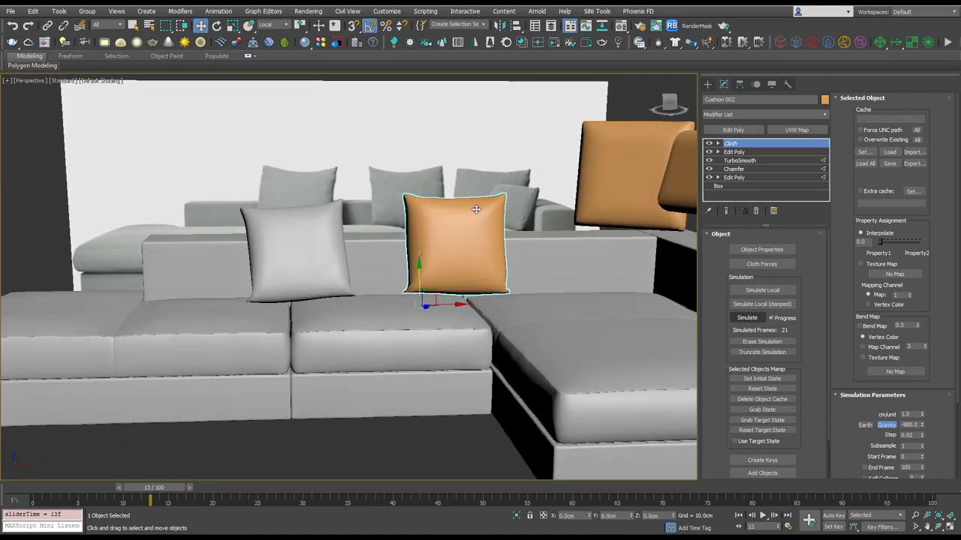
mouse_move(456, 254)
middle_mouse_down("alt")
mouse_move(471, 264)
mouse_move(443, 245)
middle_mouse_up("alt")
scroll(444, 244, "up", 2)
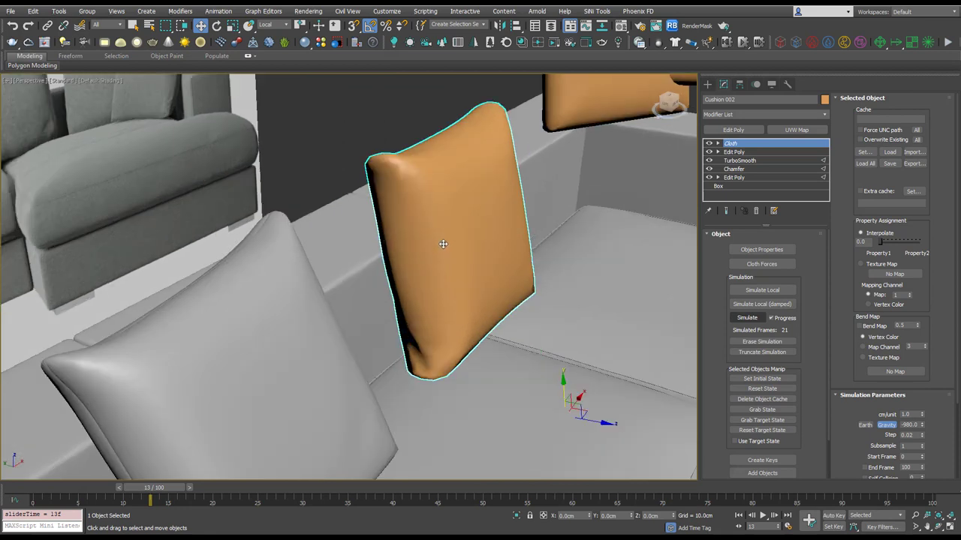
left_click(761, 343)
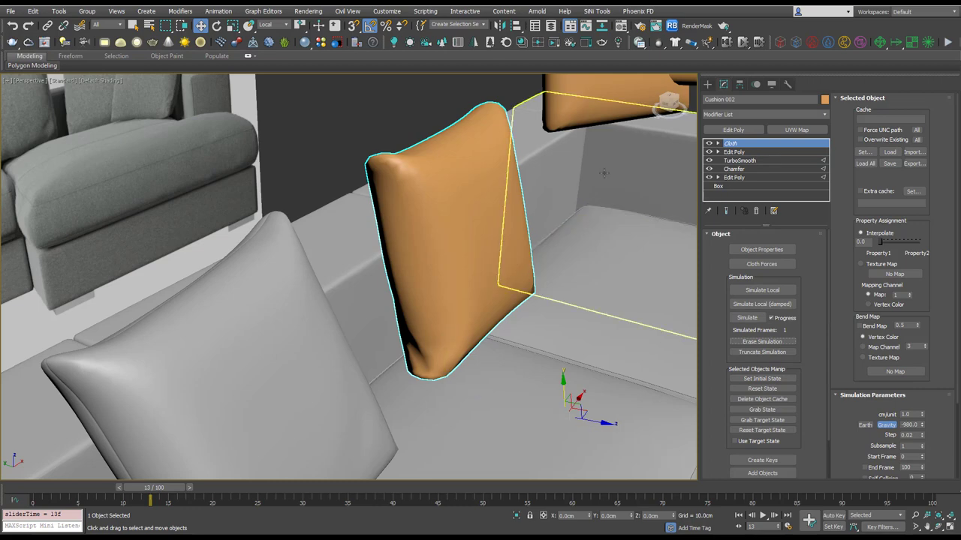
Add an Edit Poly modifier to Cushion 002 and extrude its seam edges with a height of about -0.228 cm and a width of about 0.198 cm
left_click(734, 130)
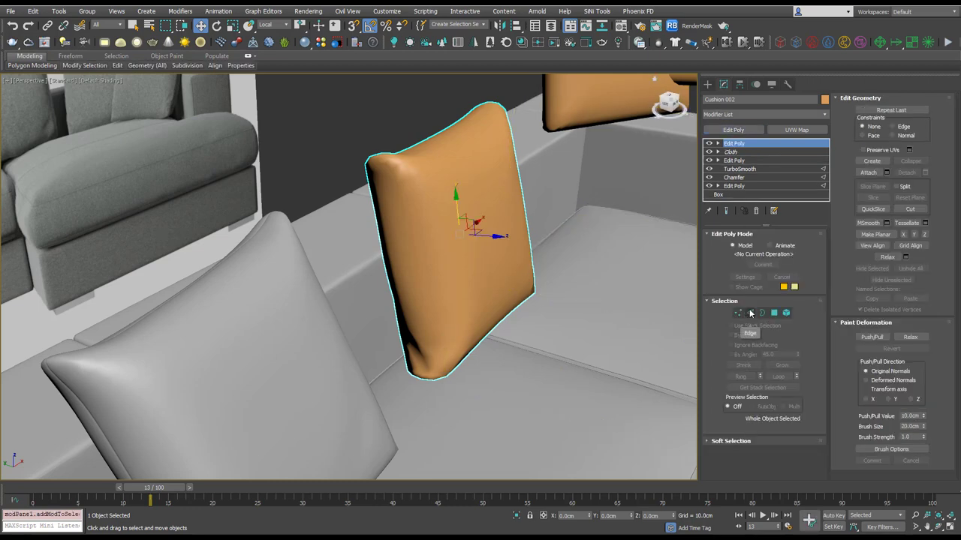
left_click(751, 313)
scroll(354, 151, "up", 5)
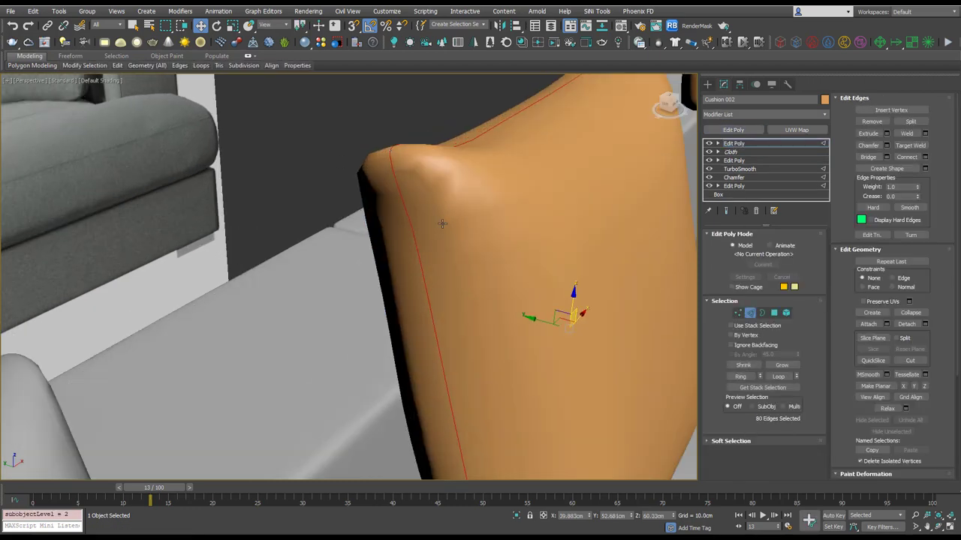
left_click(886, 134)
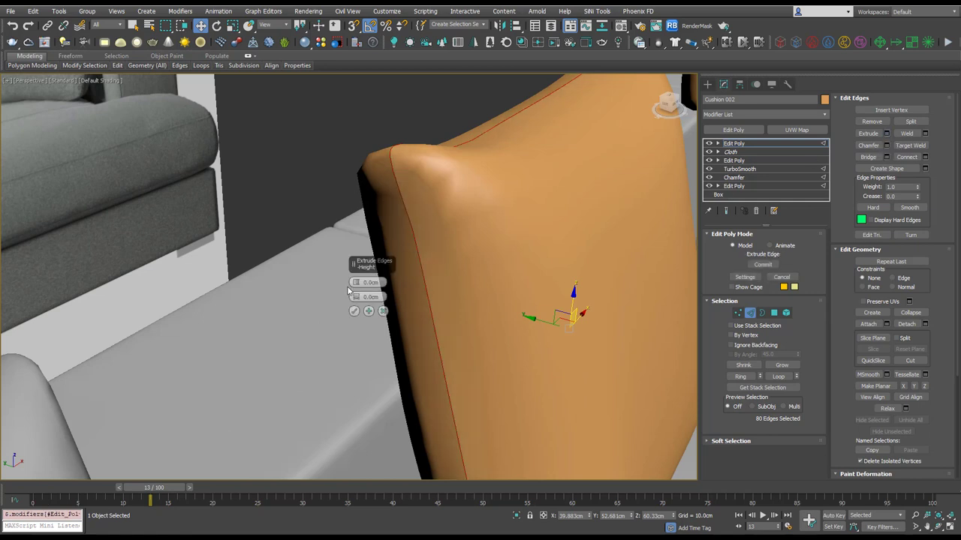
left_click_drag(355, 281, 355, 297)
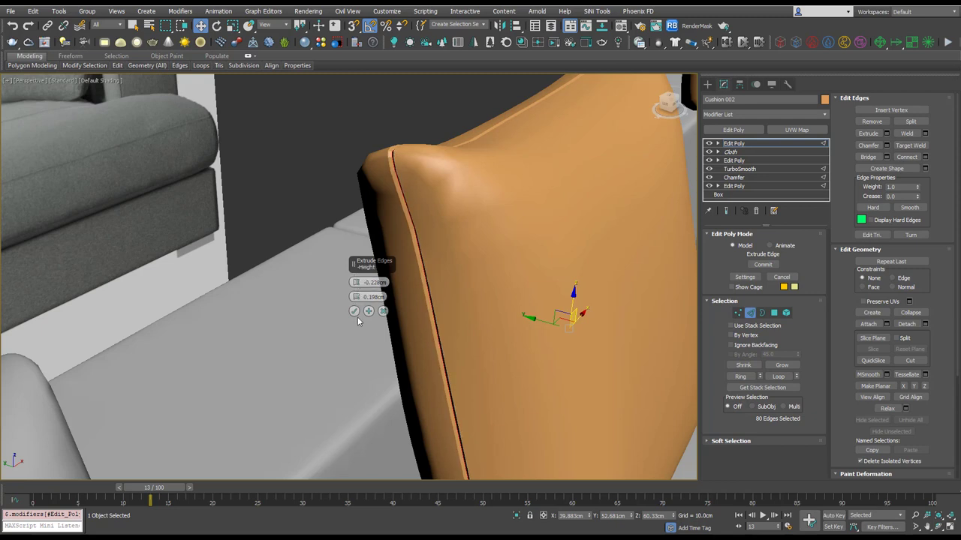
left_click(353, 312)
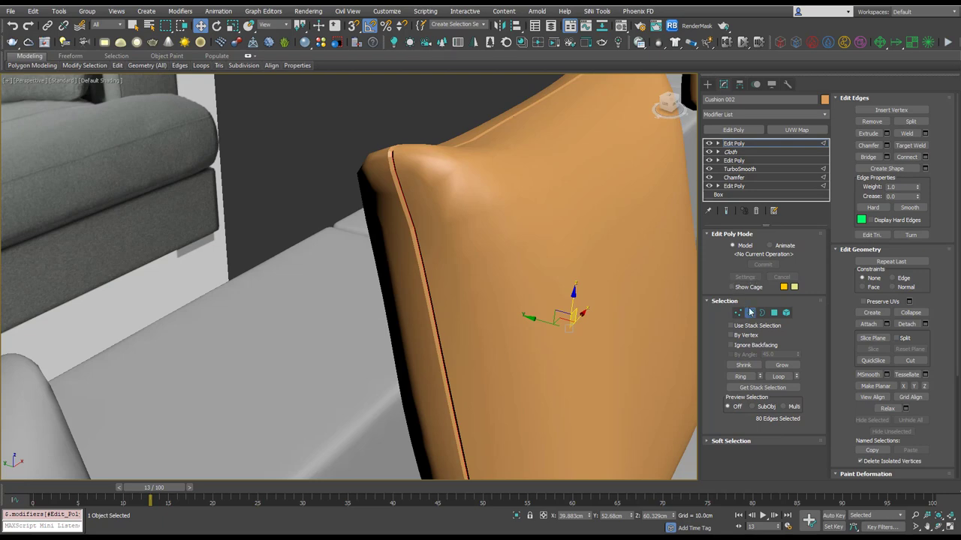
Leave edge editing and add a TurboSmooth modifier with one iteration to Cushion 002
left_click(749, 312)
left_click(774, 112)
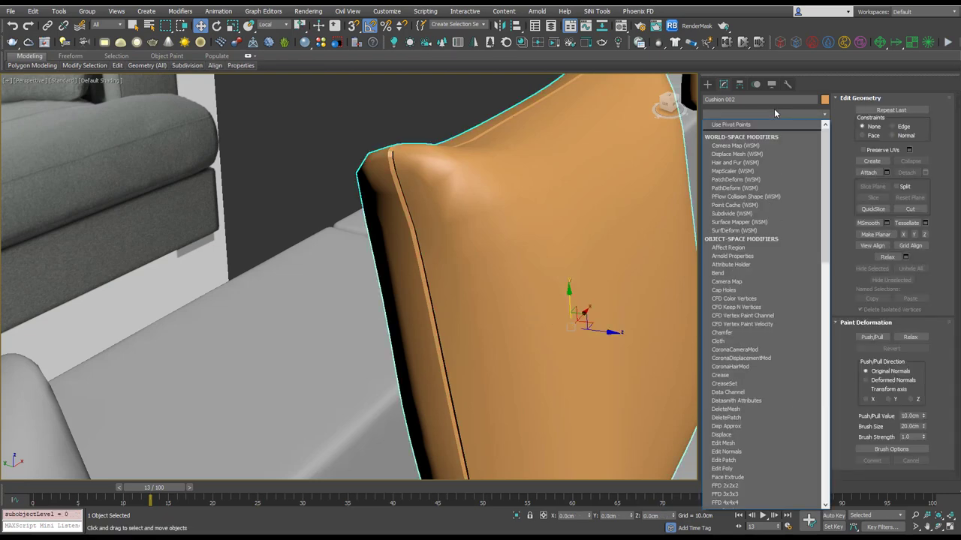
type("tu")
key("Return")
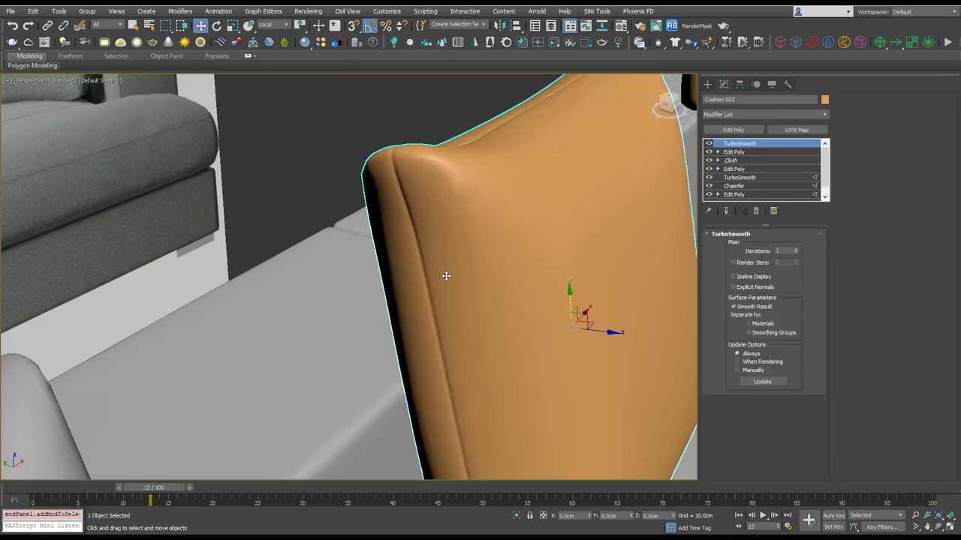
Lower Cushion 002 about 0.96 cm along its local Y axis so it sits on the seat
scroll(366, 247, "down", 5)
middle_click_drag(461, 324, 419, 285)
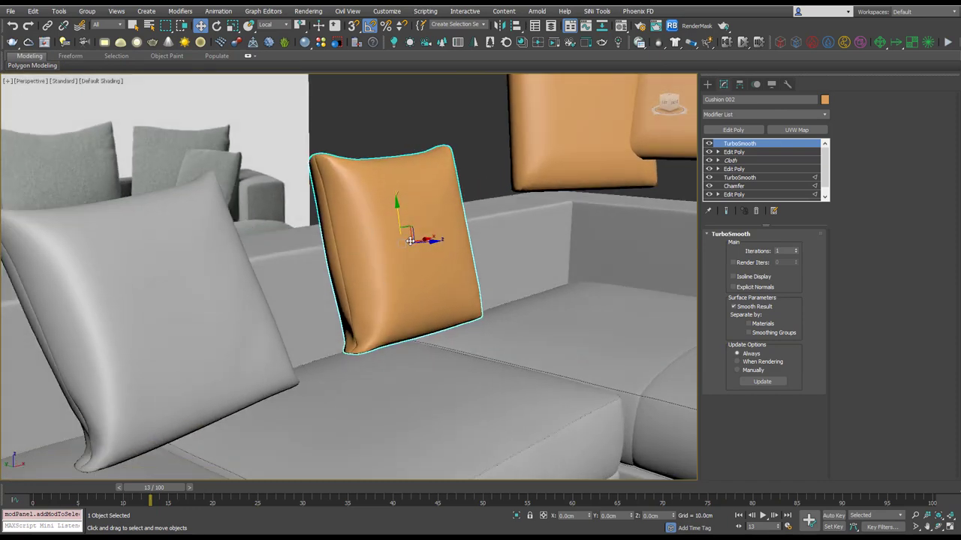
key("f")
key("z")
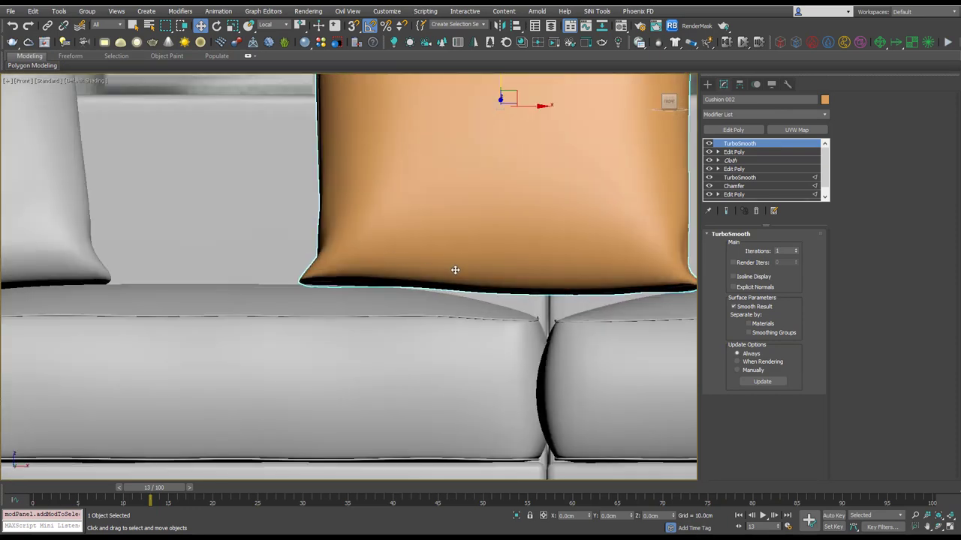
middle_click_drag(455, 269, 358, 111, "alt")
left_click_drag(337, 86, 343, 94)
middle_click_drag(424, 250, 410, 172, "alt")
Change the object color of Cushion 002 to the light grey custom color
left_click(411, 175)
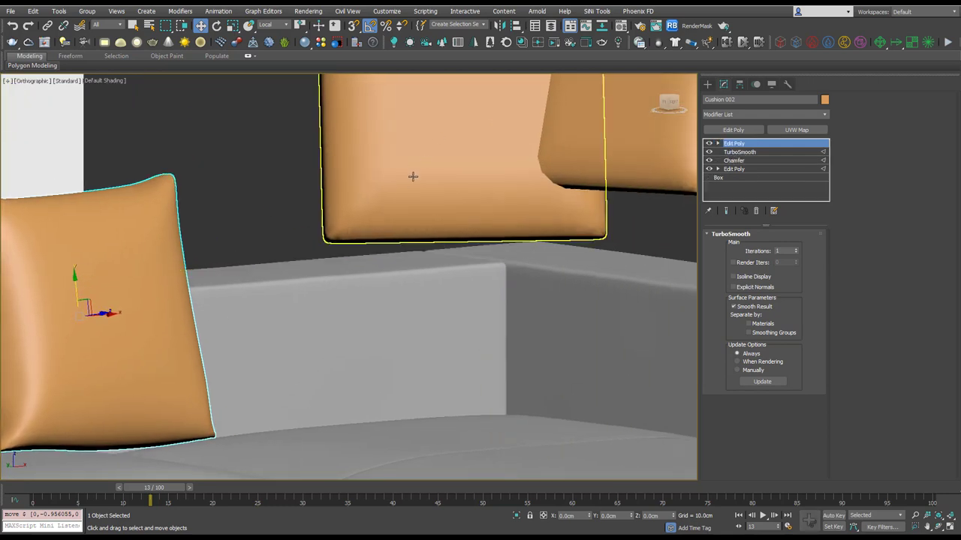
middle_click_drag(240, 266, 422, 266)
left_click(287, 291)
left_click(287, 291)
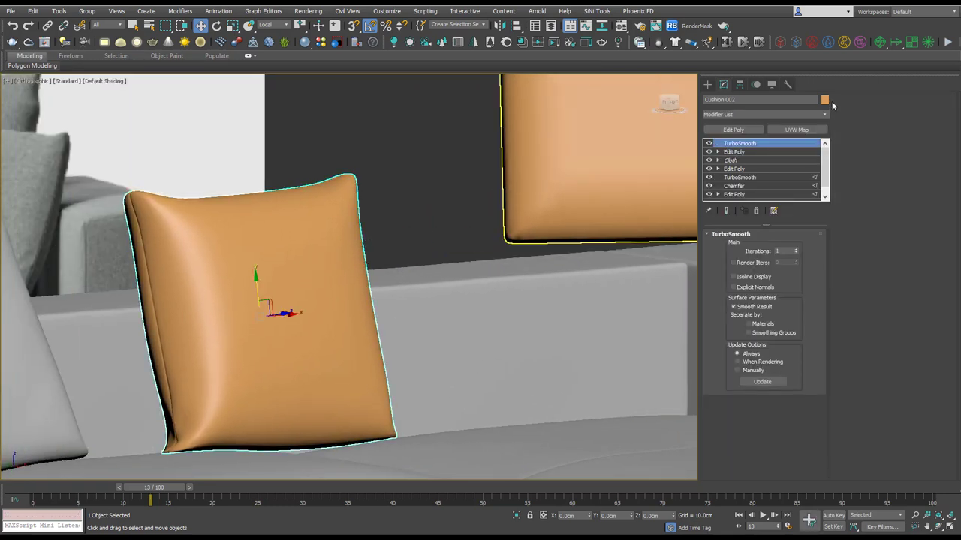
left_click(825, 99)
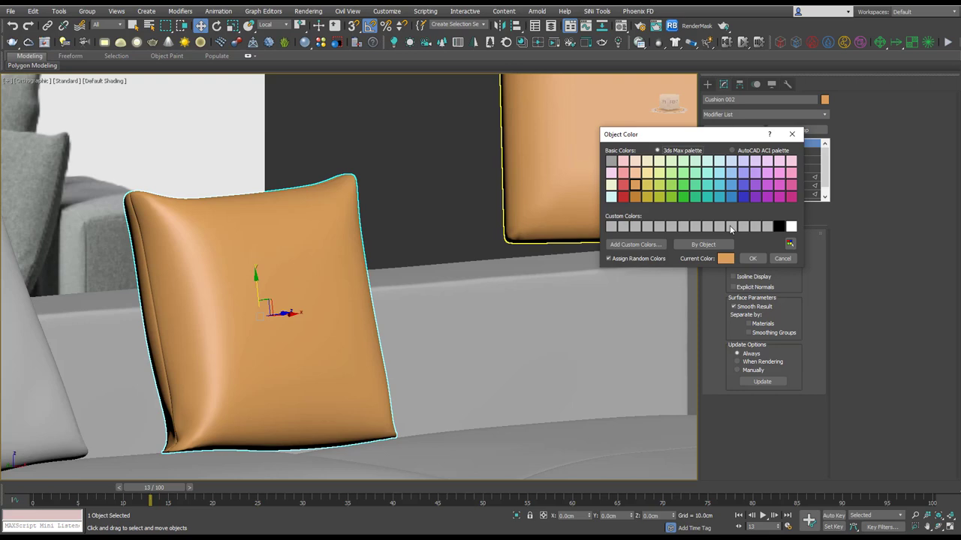
left_click(753, 258)
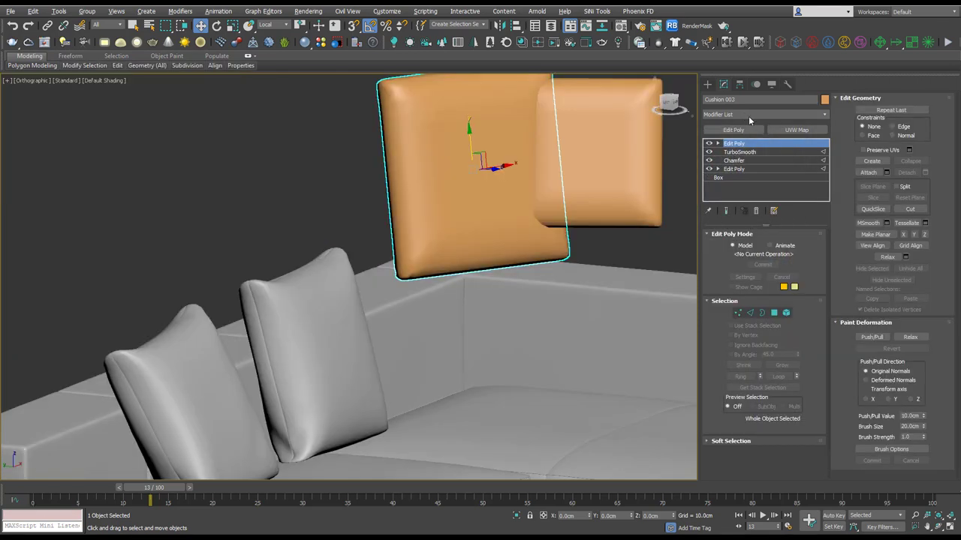
Add a Cloth modifier to Cushion 003 and define it as cloth with the Cotton preset and a pressure of 5
left_click(748, 115)
type("cl")
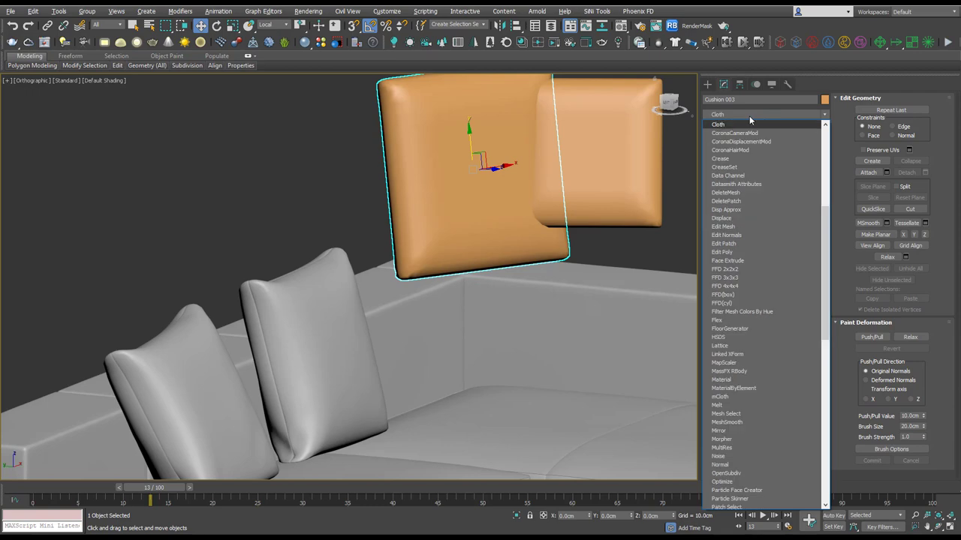
key("Return")
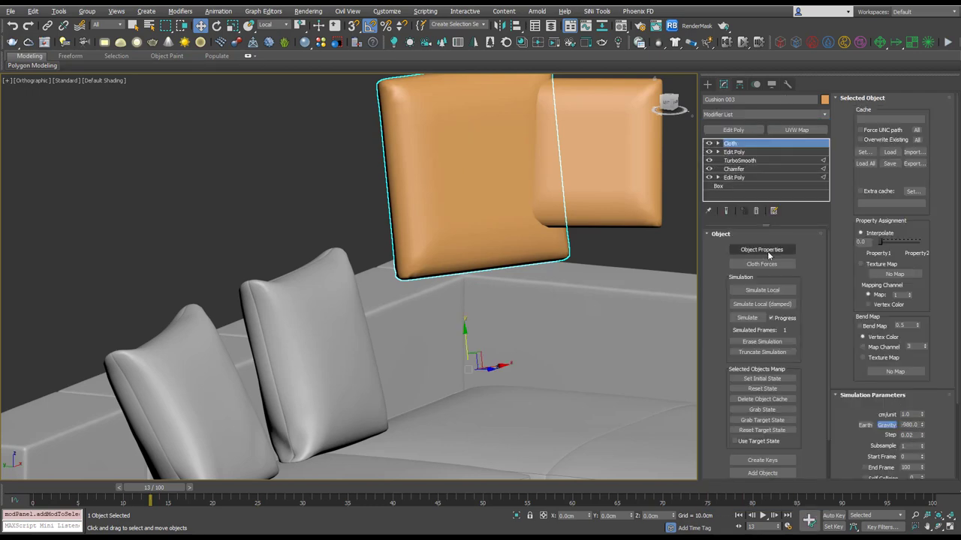
left_click(398, 131)
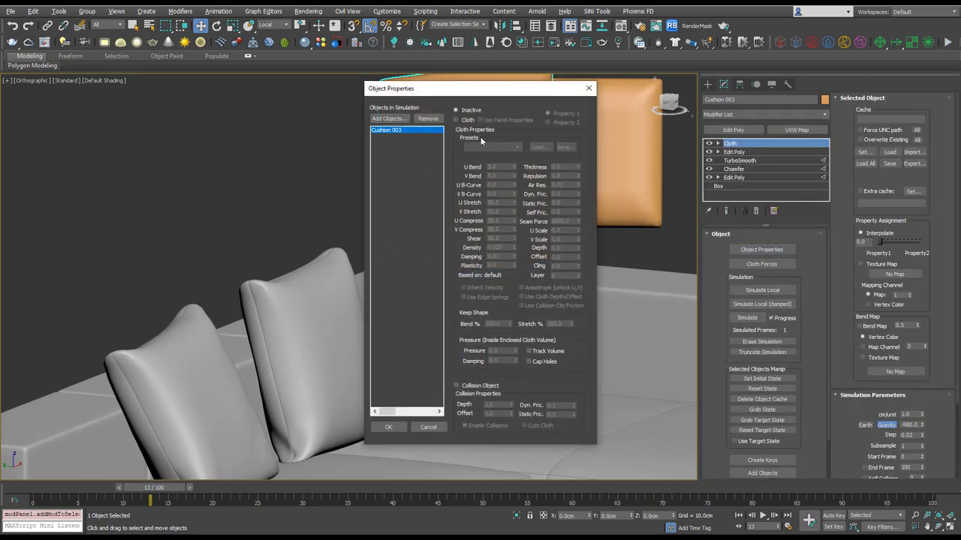
left_click(467, 119)
left_click(509, 148)
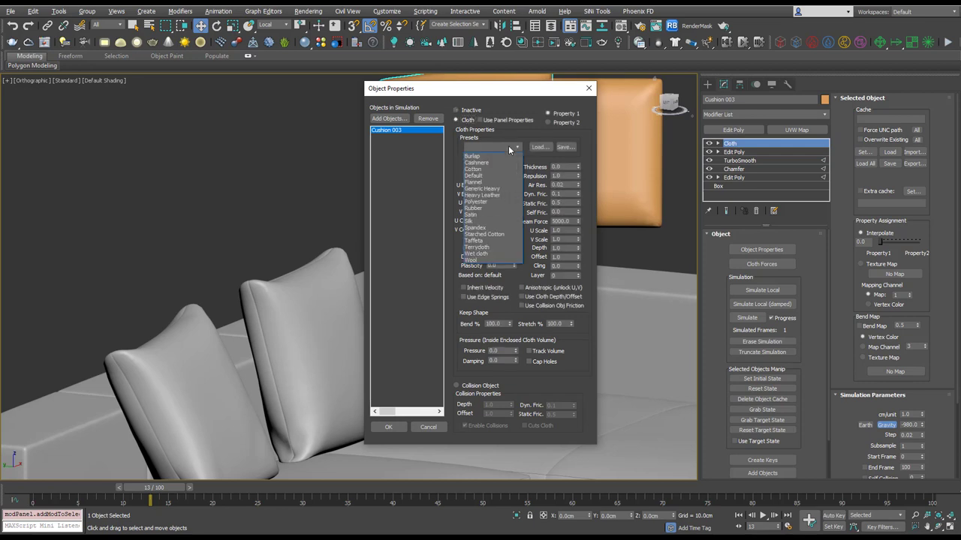
left_click(480, 169)
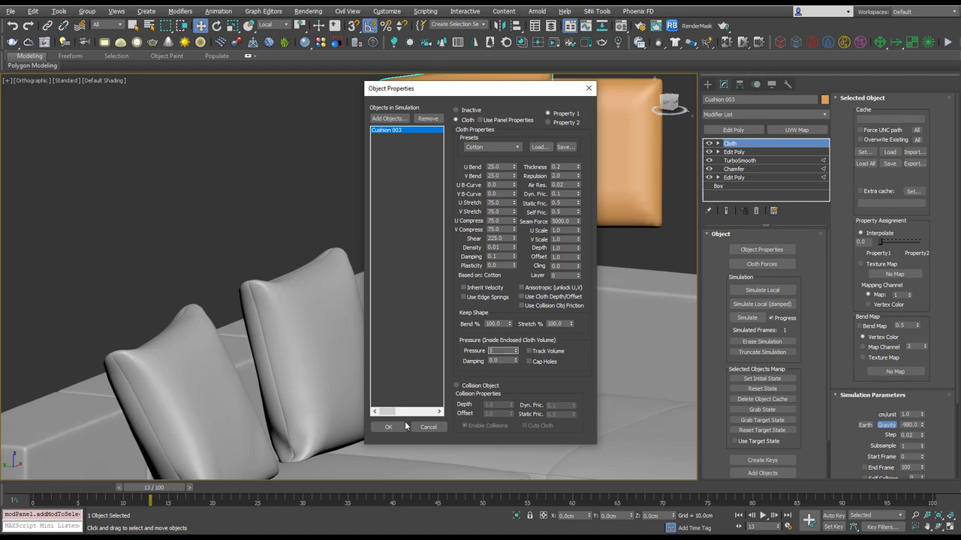
Add Arm 1 to Arm 4, Box002 to Box004 and the plane and shape objects inside Pillow 1 to Pillow 3 to Cushion 003's cloth simulation
left_click(387, 118)
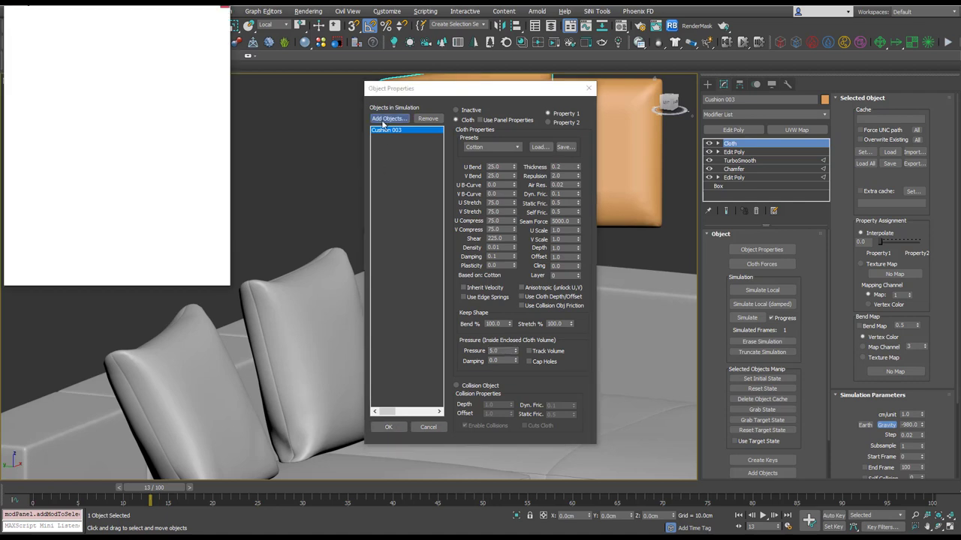
left_click(55, 66)
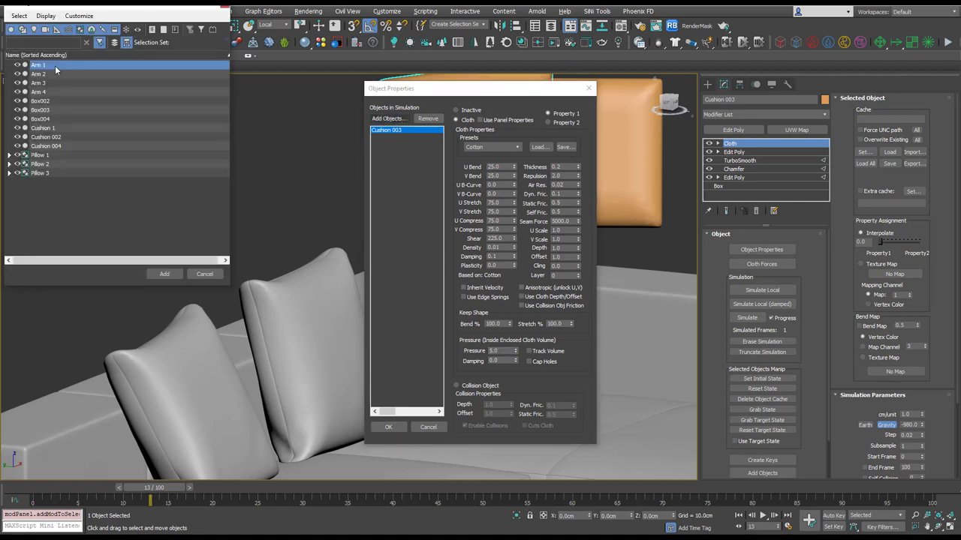
left_click(49, 90, "shift")
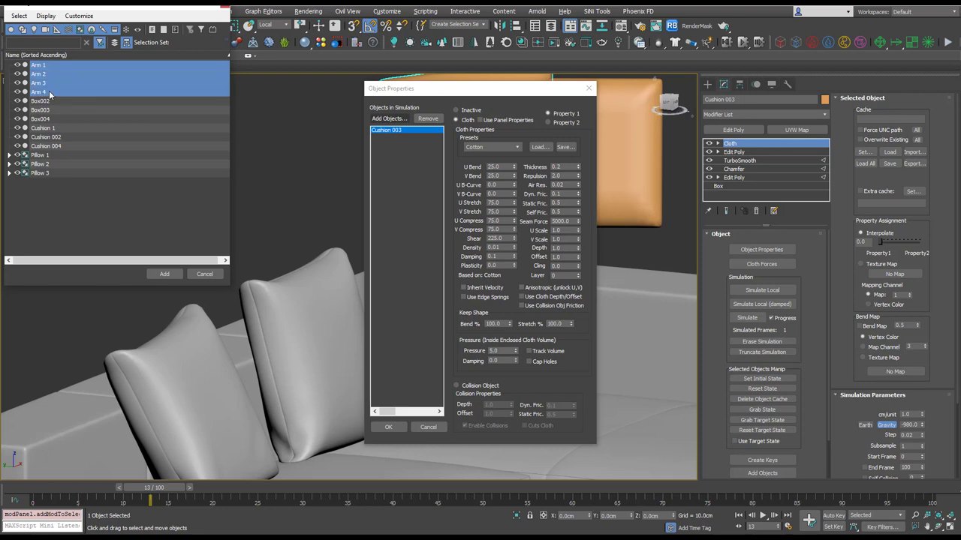
left_click(50, 103, "shift")
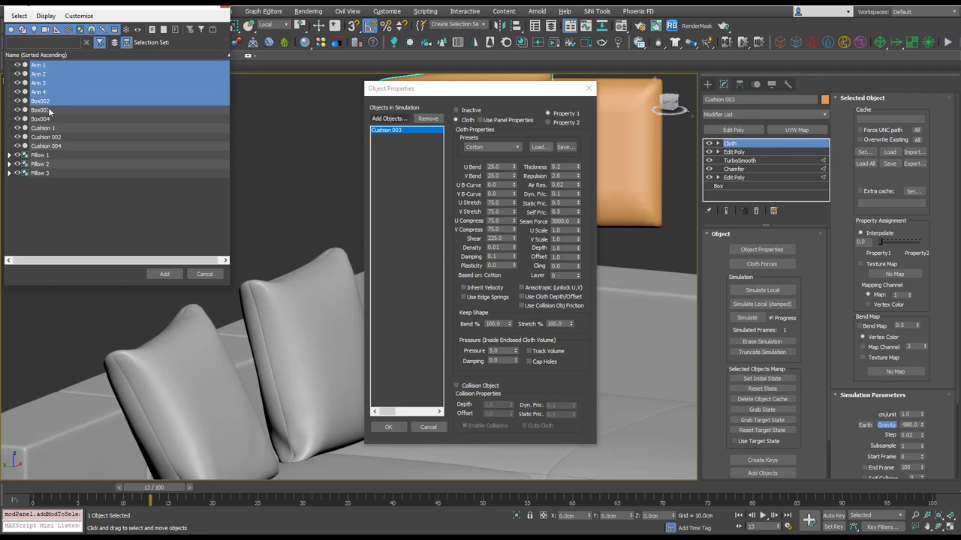
left_click(51, 113, "shift")
left_click(51, 121, "shift")
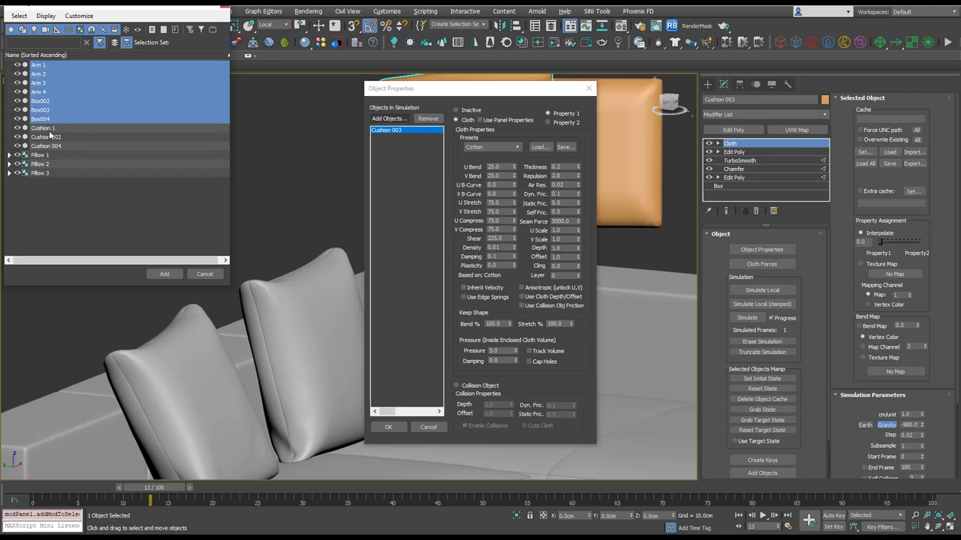
left_click(8, 155)
left_click(9, 182)
left_click(9, 210)
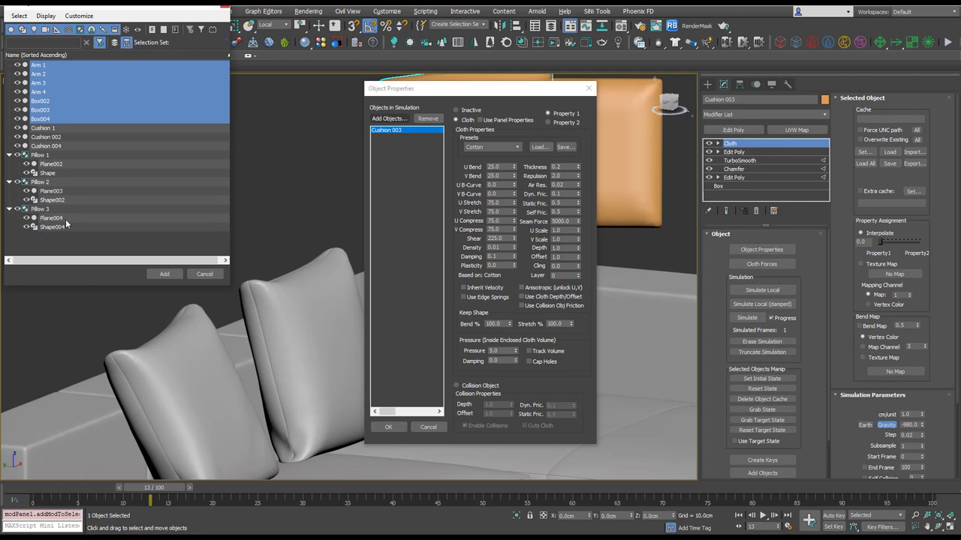
left_click(66, 219, "ctrl")
left_click(65, 227, "ctrl")
left_click(63, 201, "ctrl")
left_click(62, 191, "ctrl")
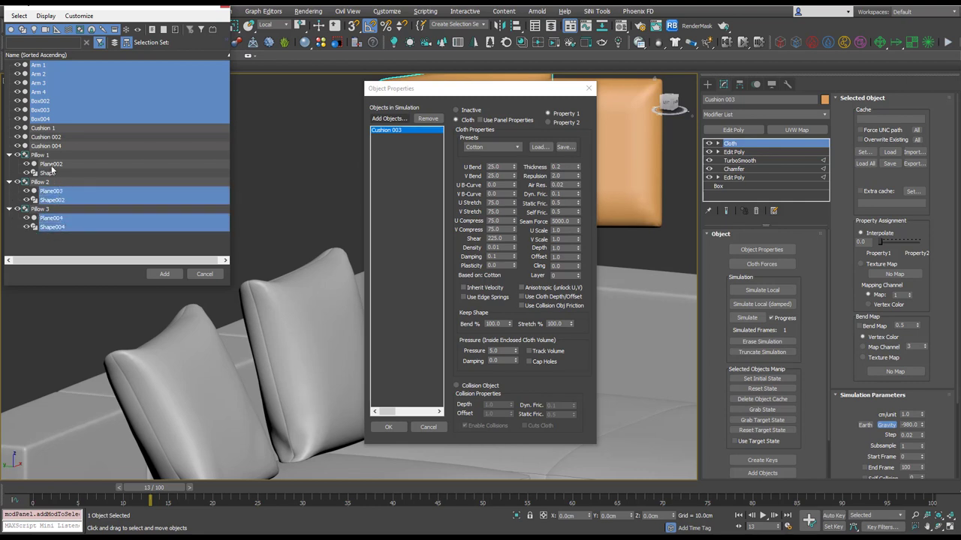
left_click(53, 173, "ctrl")
left_click(51, 163, "ctrl")
left_click(165, 274)
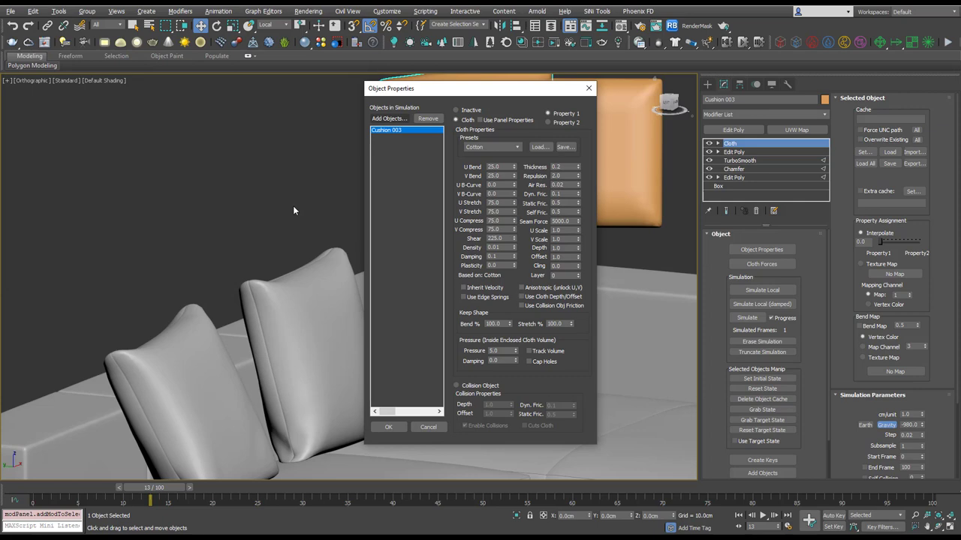
Set the objects added around Cushion 003 as collision objects, run the cloth simulation and stop it at about frame 20
left_click(471, 386)
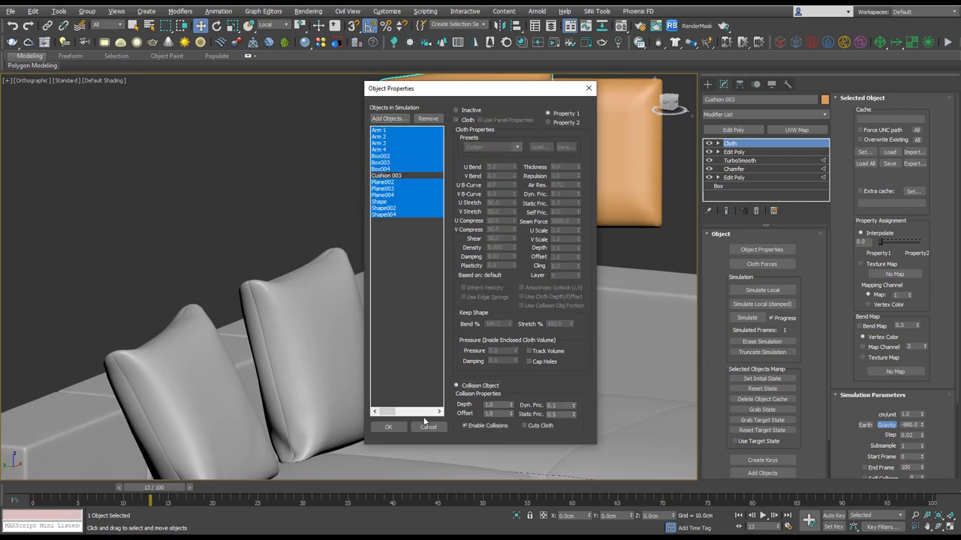
left_click(389, 427)
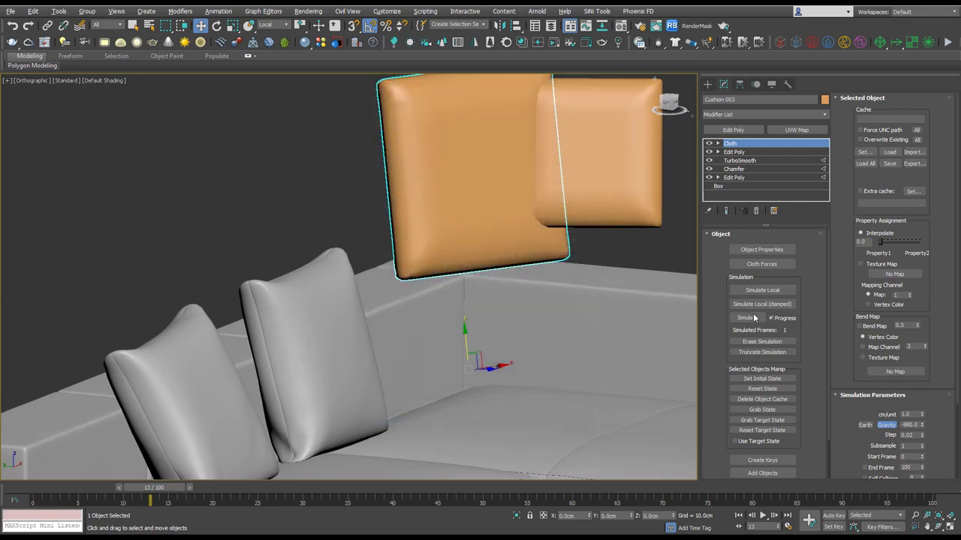
left_click(757, 319)
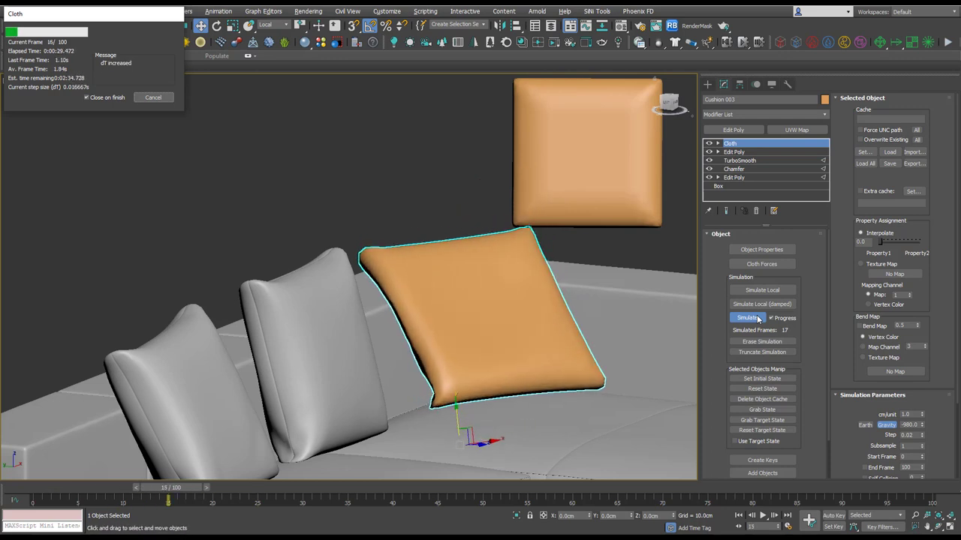
left_click(153, 98)
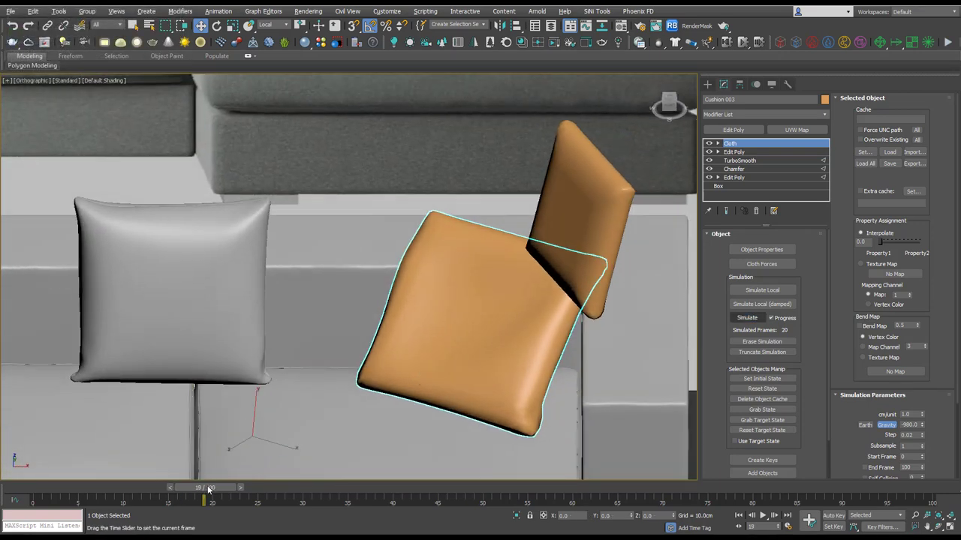
Set Cushion 003's shape at frame 10 as its initial state and erase the simulation
left_click_drag(180, 487, 140, 489)
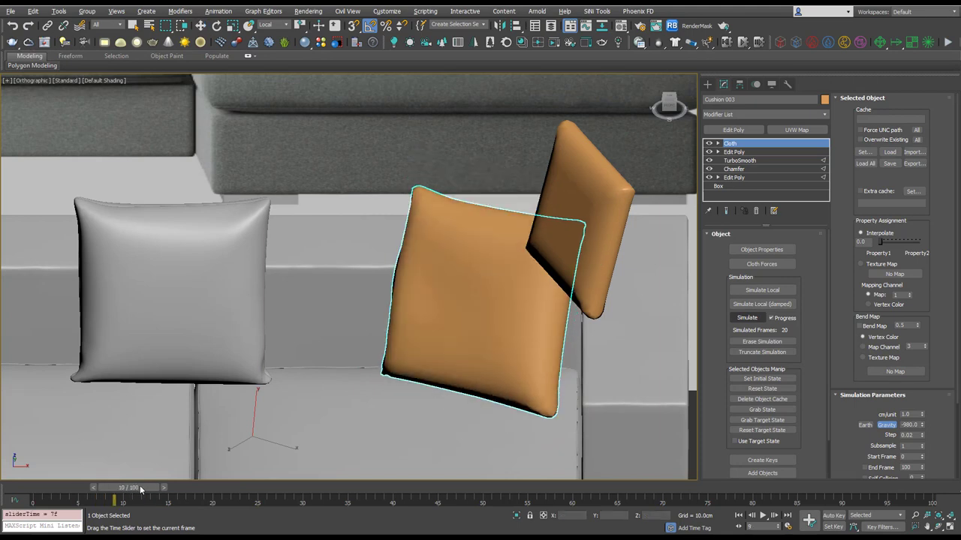
key("w")
middle_click_drag(603, 347, 458, 368, "alt")
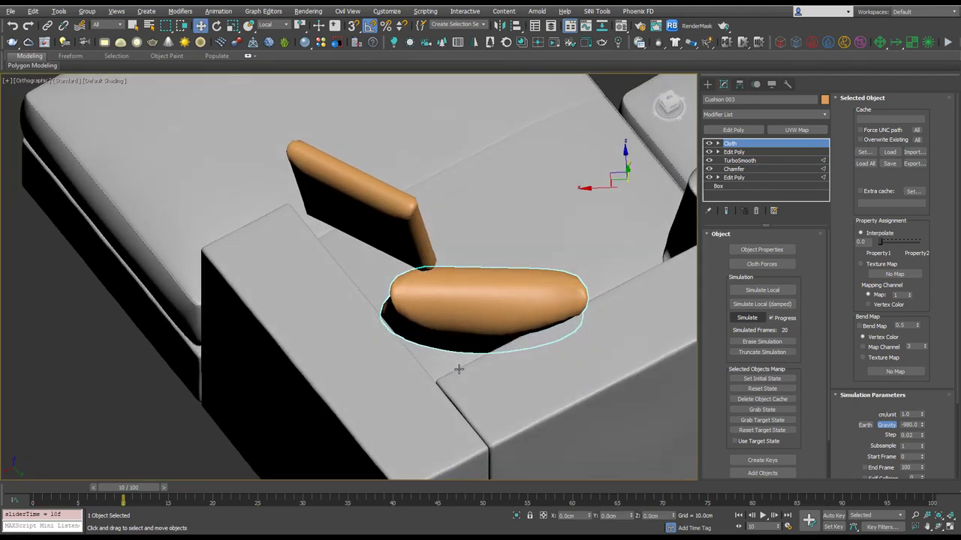
right_click(520, 296)
left_click(529, 311)
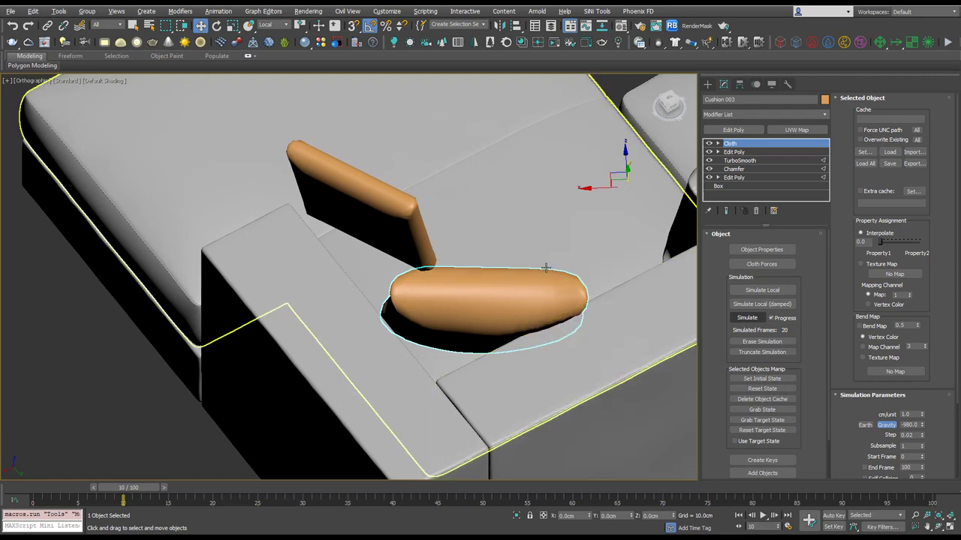
mouse_move(546, 268)
middle_mouse_down("alt")
mouse_move(488, 277)
mouse_move(591, 244)
mouse_move(539, 332)
mouse_move(396, 295)
mouse_move(405, 330)
mouse_move(420, 300)
middle_mouse_up("alt")
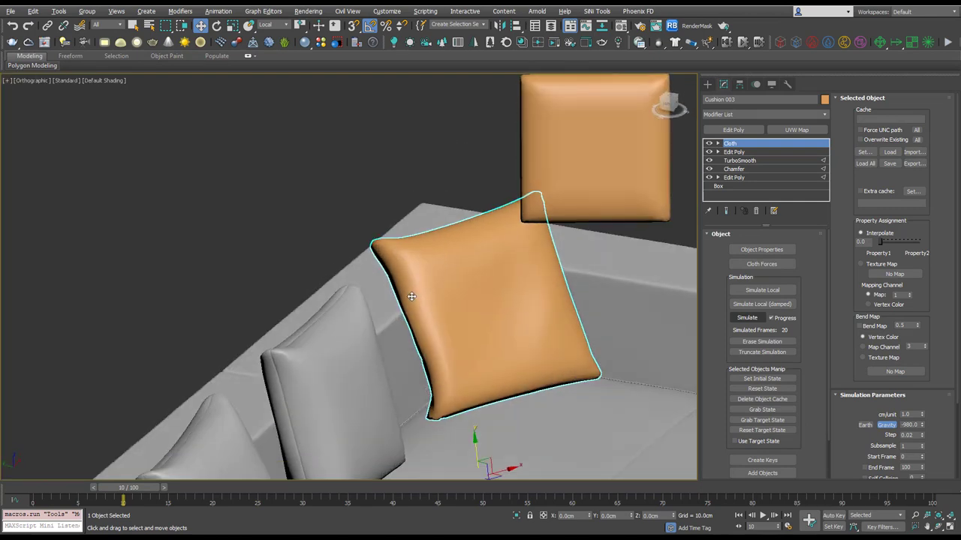
left_click(760, 379)
left_click(764, 344)
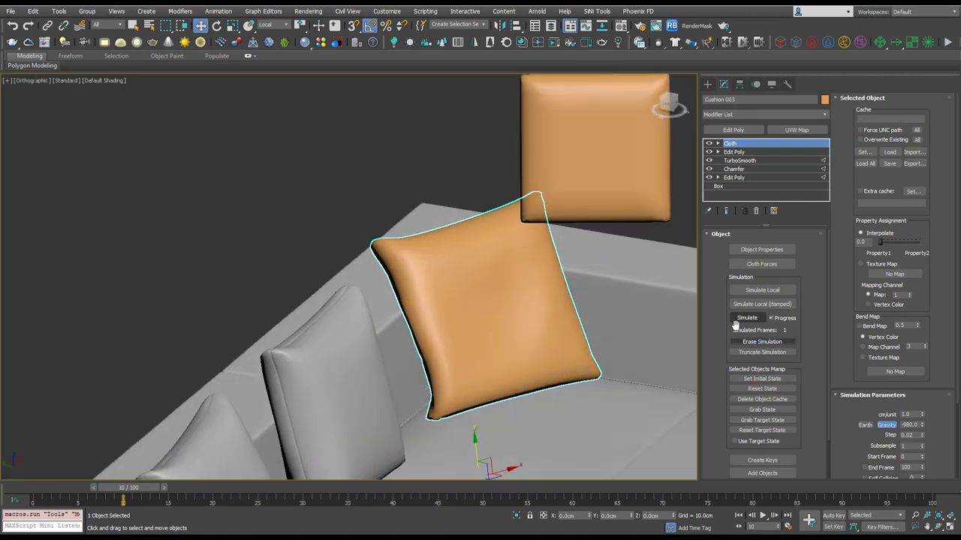
Center Cushion 003's pivot on the object
mouse_move(464, 304)
middle_mouse_down("alt")
mouse_move(493, 324)
mouse_move(391, 370)
mouse_move(423, 307)
mouse_move(443, 321)
middle_mouse_up("alt")
middle_click_drag(485, 248, 470, 150, "alt")
left_click_drag(501, 149, 455, 130)
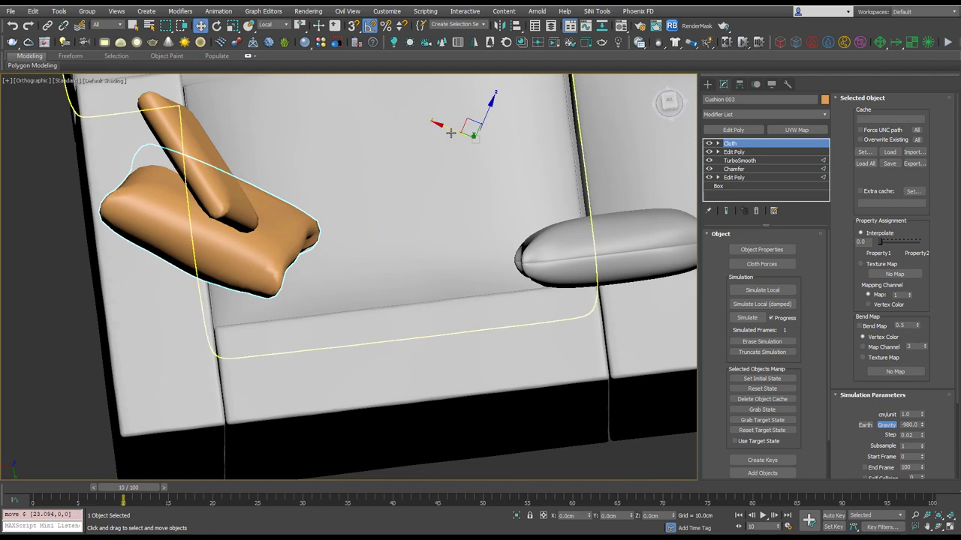
key("ctrl+z")
left_click(740, 85)
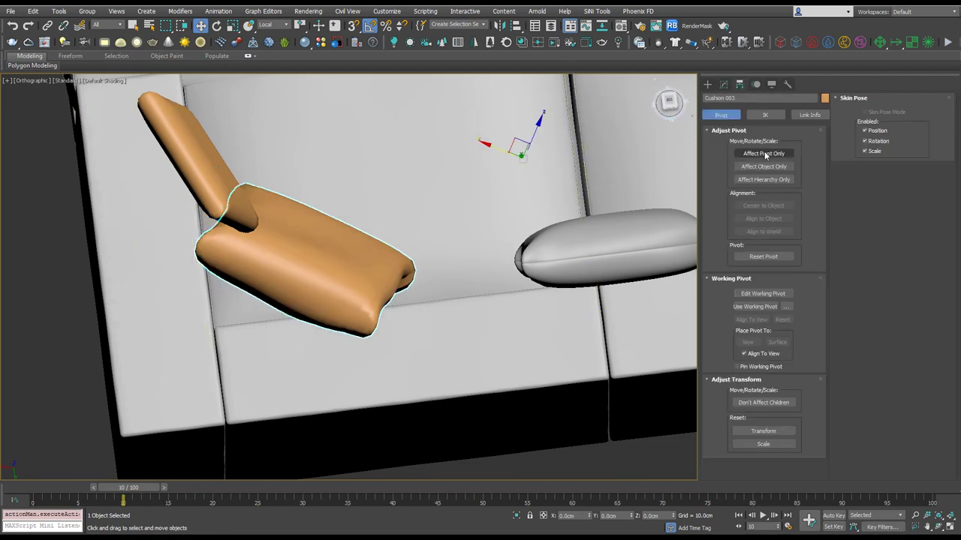
left_click(762, 154)
left_click(762, 154)
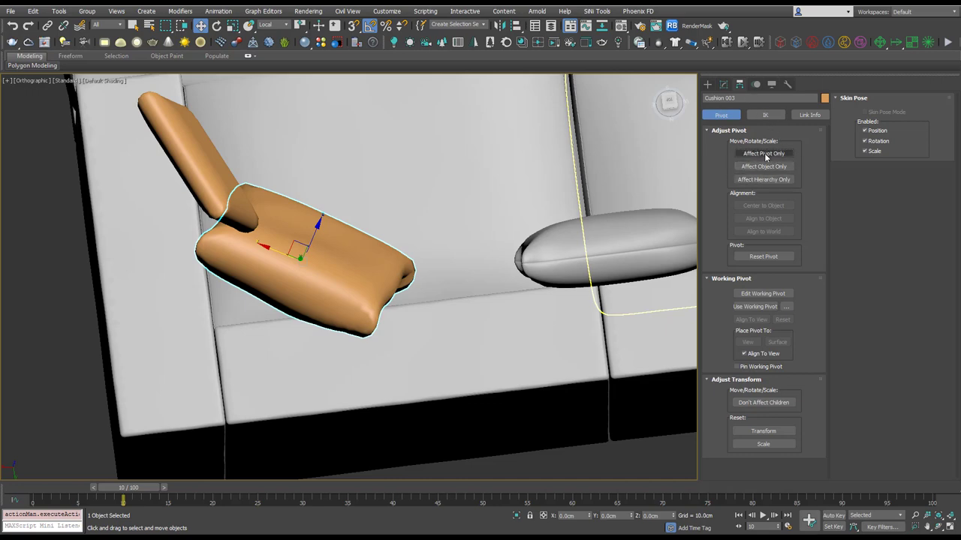
Move Cushion 003 about 2.03 cm along its local X axis, lower it about 0.9 cm along Y and shift it back about 0.74 cm along X
middle_click_drag(337, 252, 364, 307, "alt")
key("t")
left_click_drag(364, 308, 380, 322)
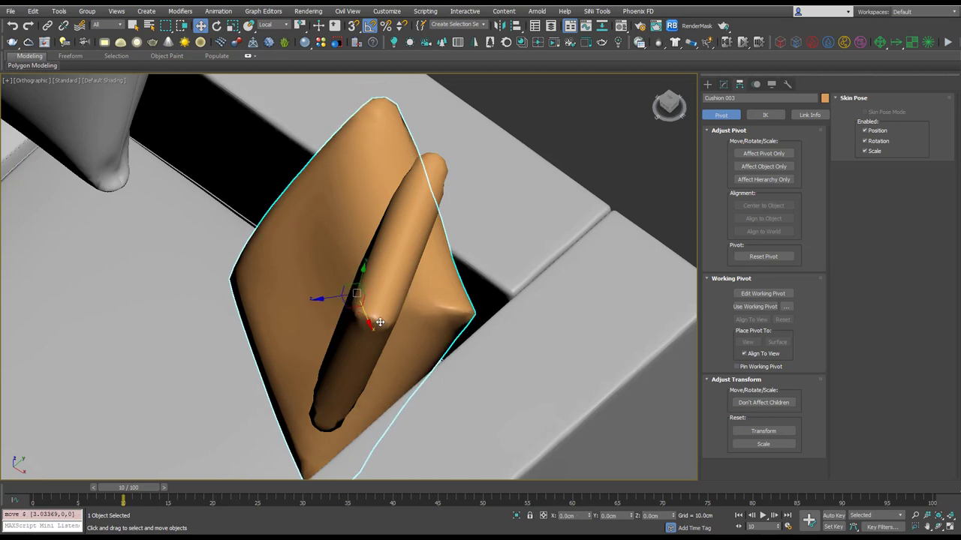
middle_click_drag(380, 322, 448, 275, "alt")
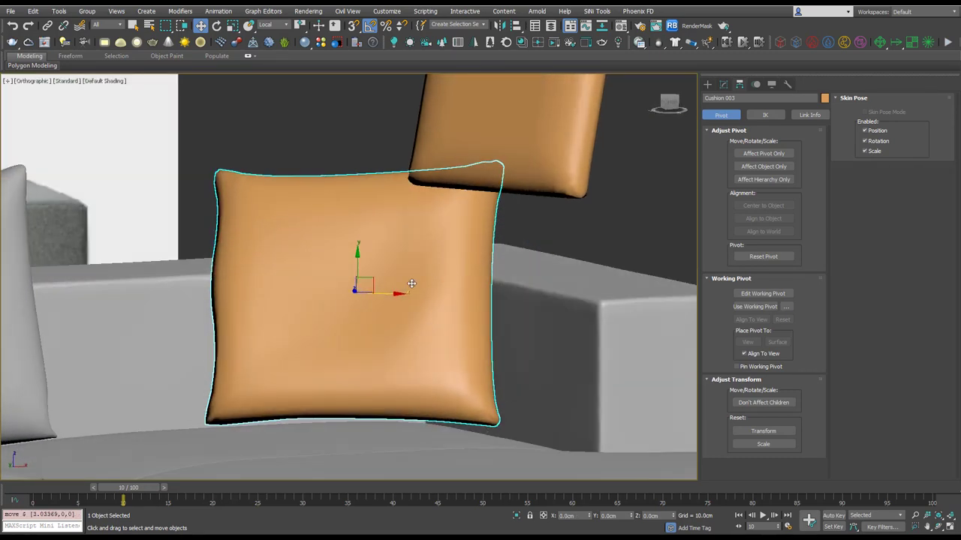
key("F4")
left_click_drag(360, 261, 356, 264)
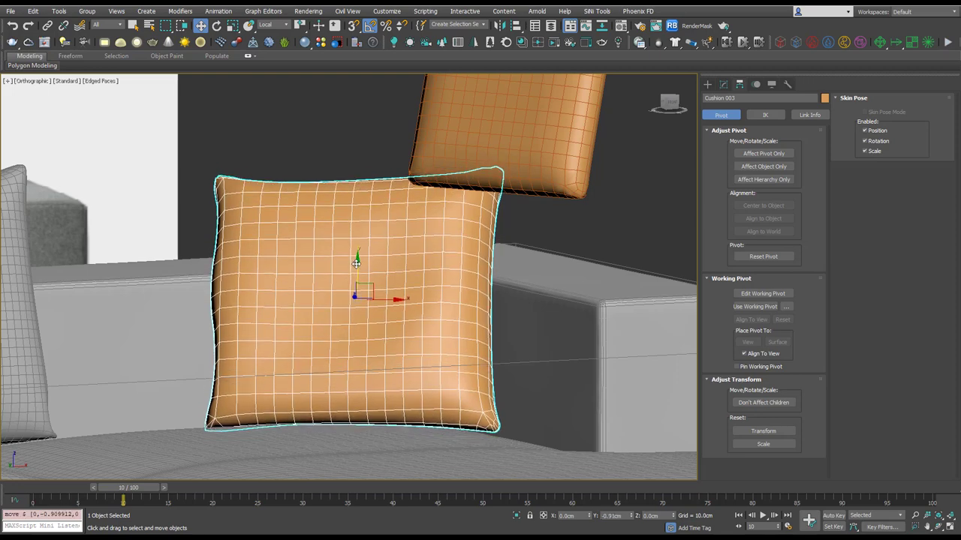
key("F4")
middle_click_drag(367, 279, 441, 298, "alt")
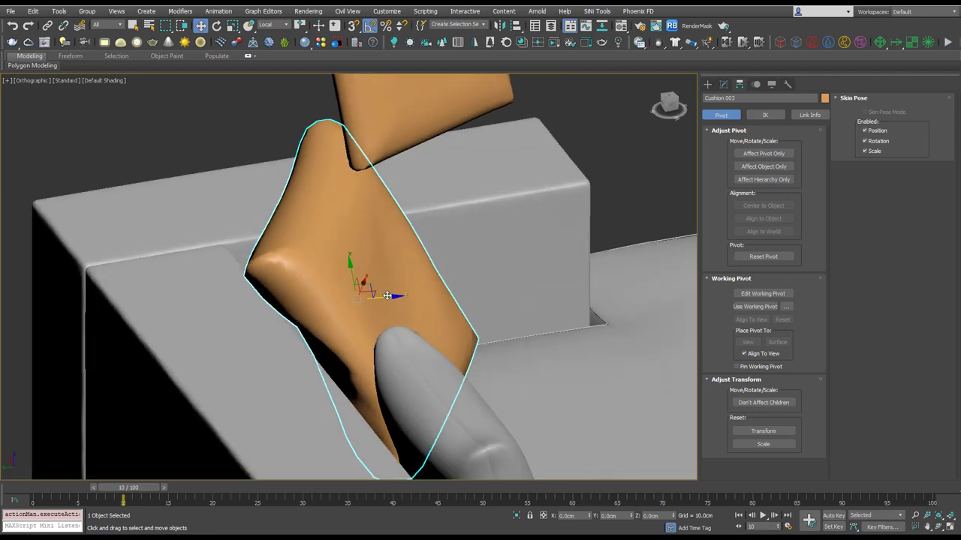
mouse_move(393, 280)
middle_mouse_down("alt")
mouse_move(345, 321)
mouse_move(403, 318)
mouse_move(431, 333)
mouse_move(319, 309)
mouse_move(334, 293)
mouse_move(349, 301)
mouse_move(305, 281)
mouse_move(421, 210)
middle_mouse_up("alt")
Add an Edit Poly modifier to Cushion 003 and extrude its seam edge loop with height -0.228 cm and width 0.228 cm
key("F4")
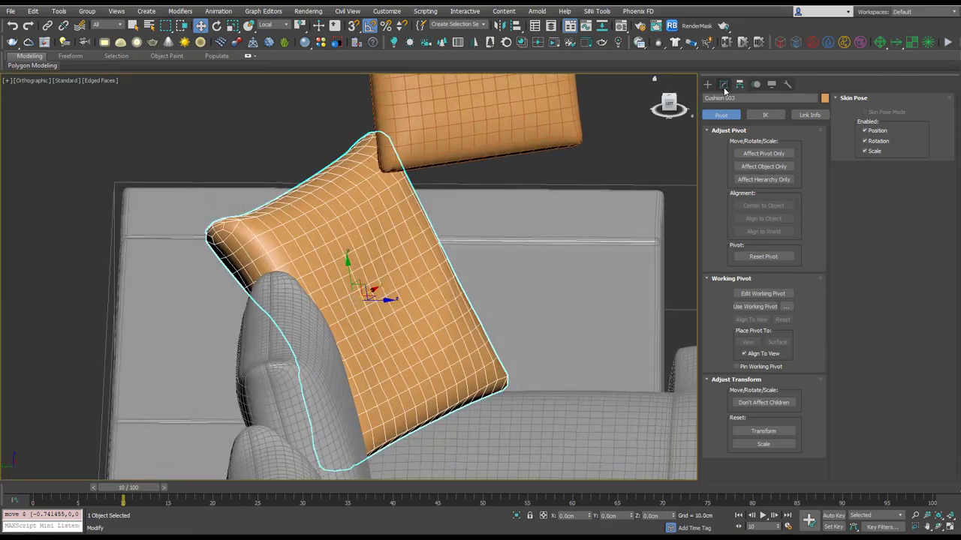
left_click(723, 87)
left_click(733, 130)
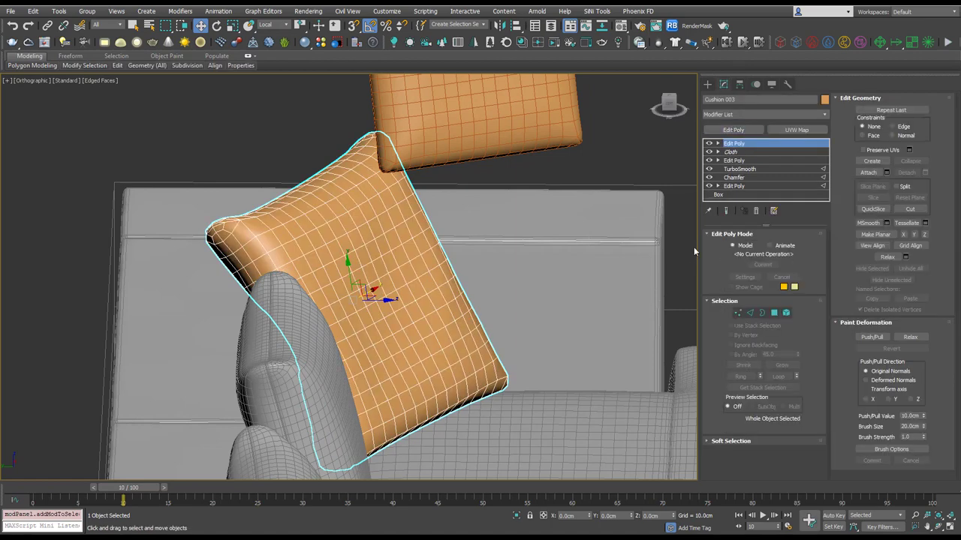
left_click(750, 313)
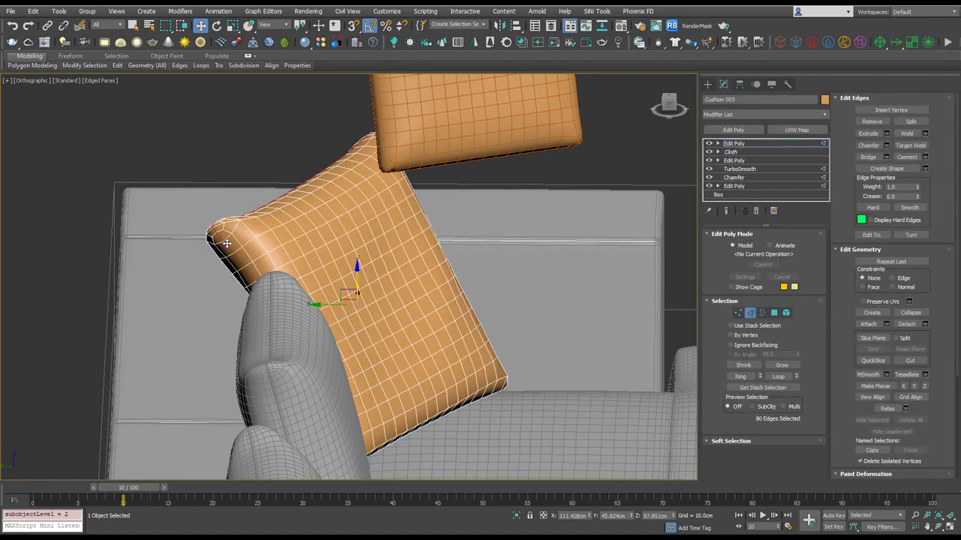
left_click(886, 134)
left_click_drag(355, 282, 356, 295)
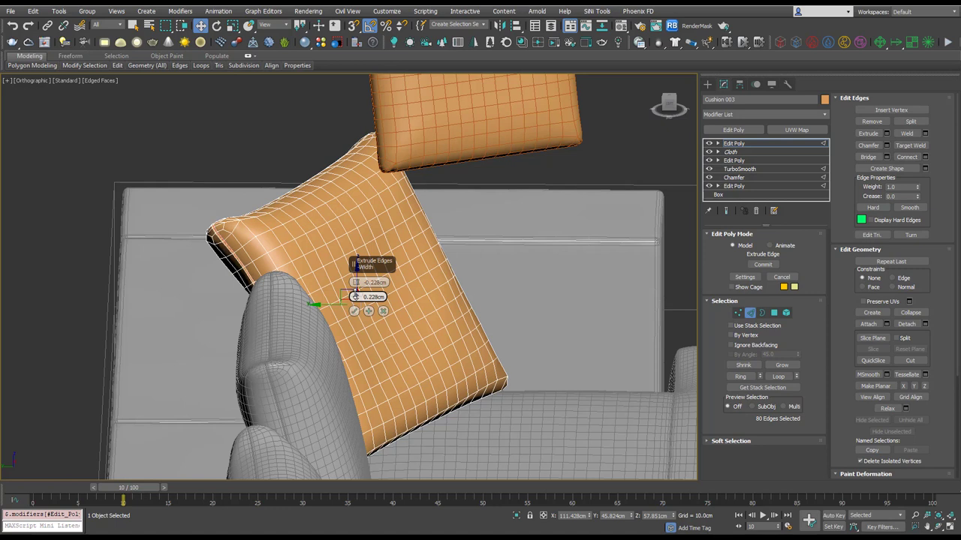
left_click(355, 310)
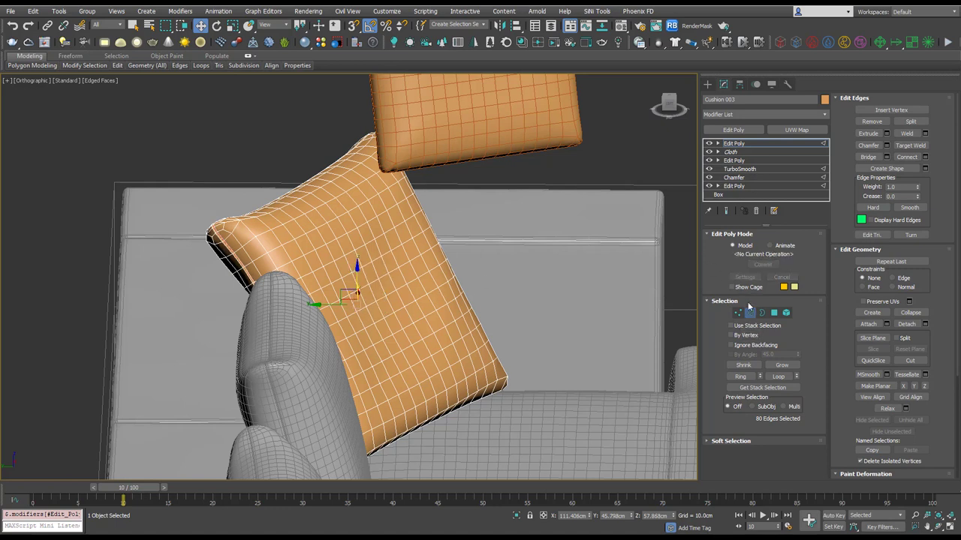
Smooth Cushion 003 and its seam with a TurboSmooth modifier at 1 iteration
left_click(749, 311)
left_click(751, 116)
key("t")
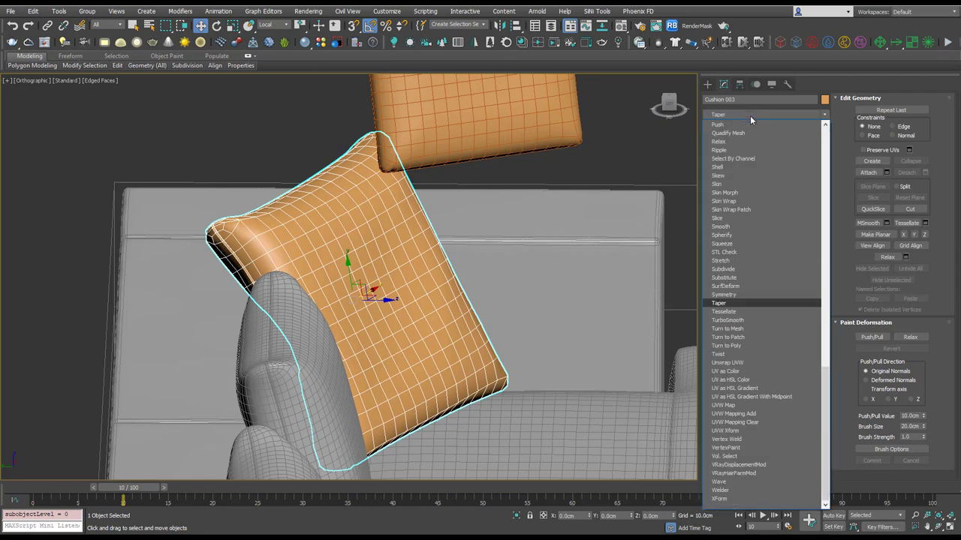
key("u")
key("Return")
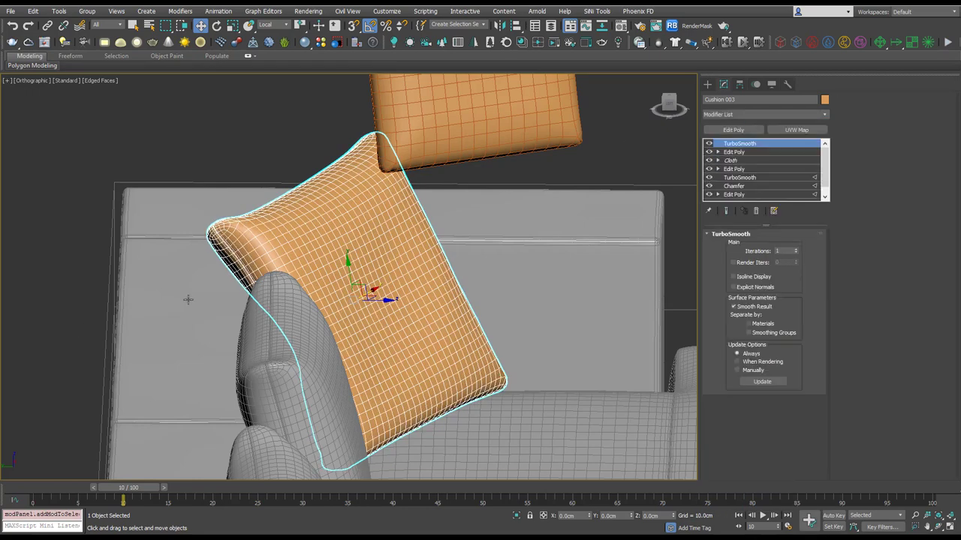
middle_click_drag(287, 309, 262, 268)
key("F4")
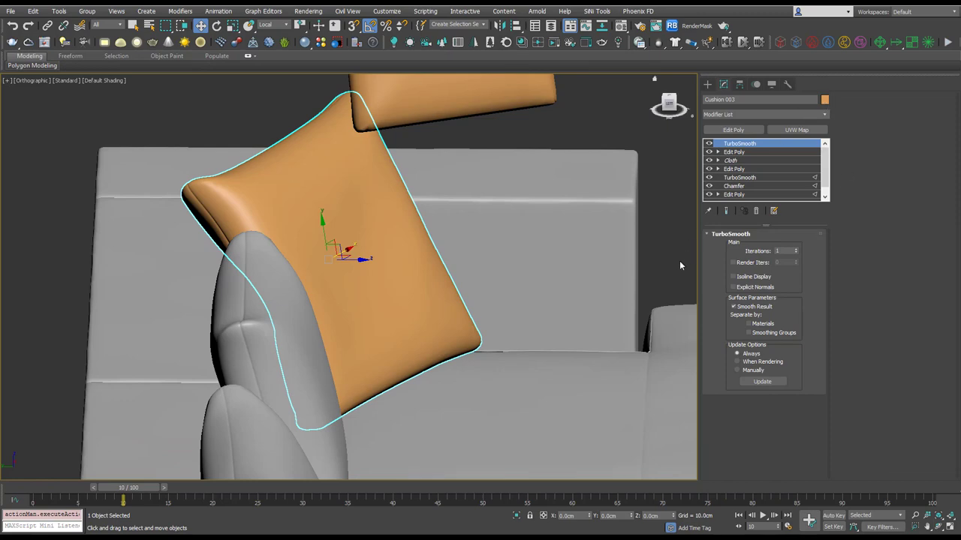
Change the object color of Cushion 003 to the light grey custom color
left_click(753, 259)
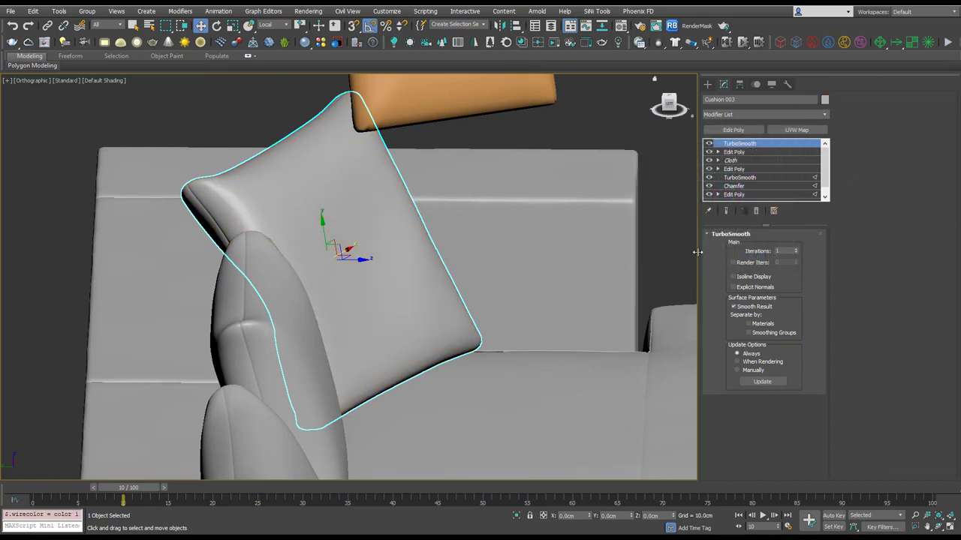
middle_click_drag(523, 265, 448, 288, "alt")
scroll(408, 324, "down", 5)
key("shift+z")
Select Cushion 004, the orange cushion above the sofa corner, and add a Cloth modifier to it
left_click(488, 216)
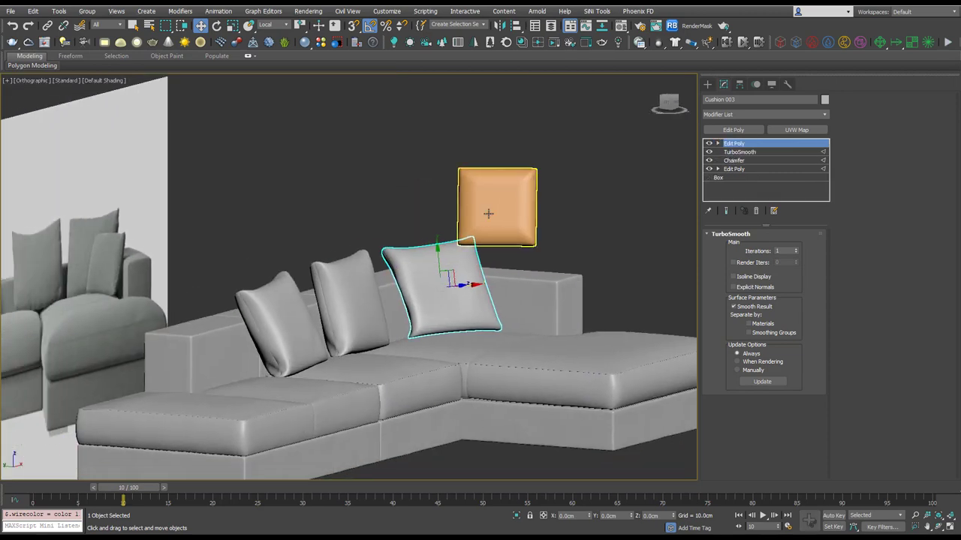
middle_click_drag(490, 241, 508, 252, "alt")
left_click(465, 285)
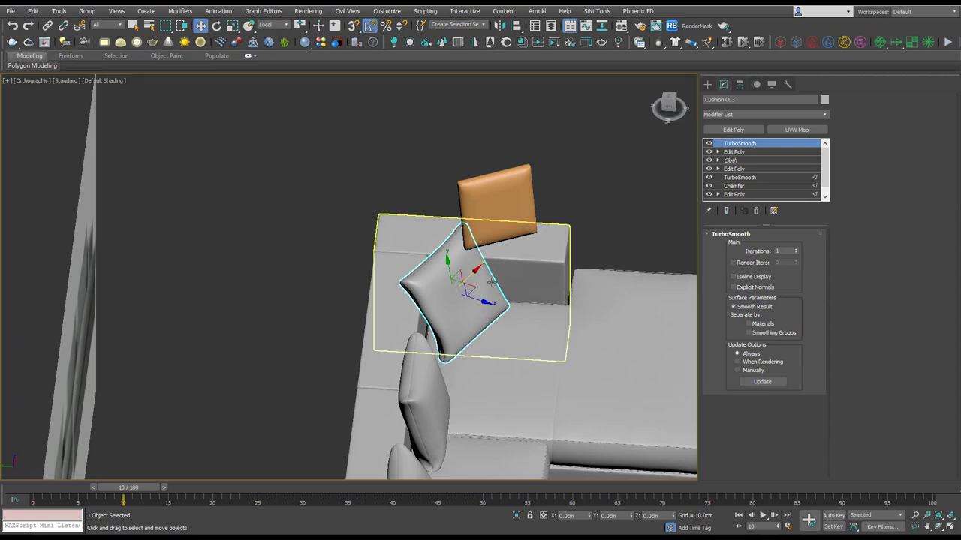
left_click(510, 222)
middle_click_drag(510, 221, 711, 238, "alt")
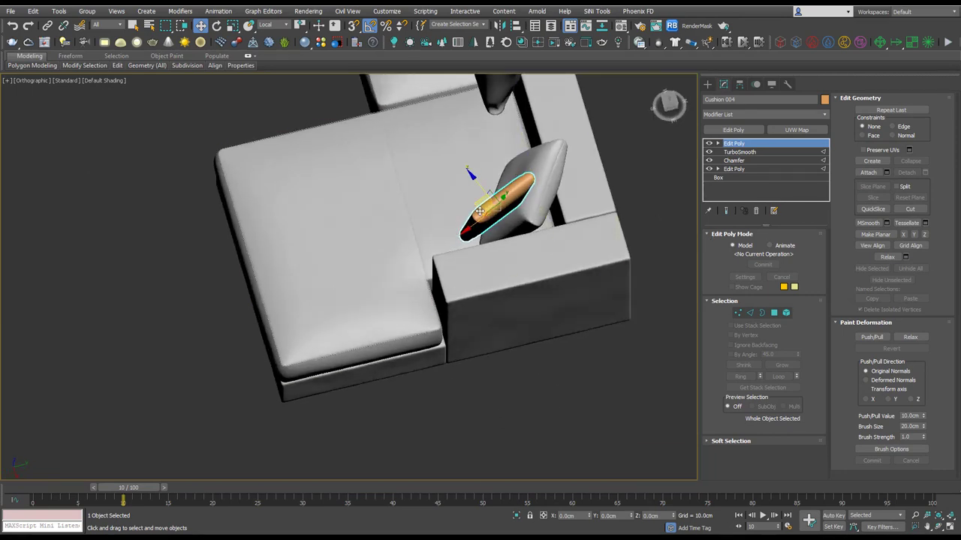
middle_click_drag(462, 194, 428, 231, "alt")
mouse_move(424, 214)
middle_mouse_down("alt")
mouse_move(440, 226)
mouse_move(425, 223)
mouse_move(427, 215)
middle_mouse_up("alt")
middle_click_drag(523, 229, 657, 218, "alt")
key("p")
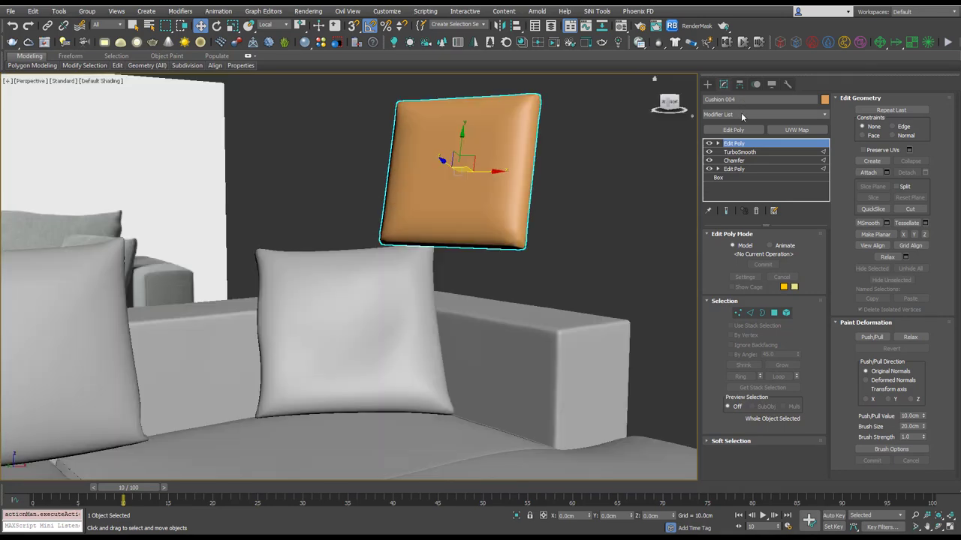
left_click(743, 114)
type("cl")
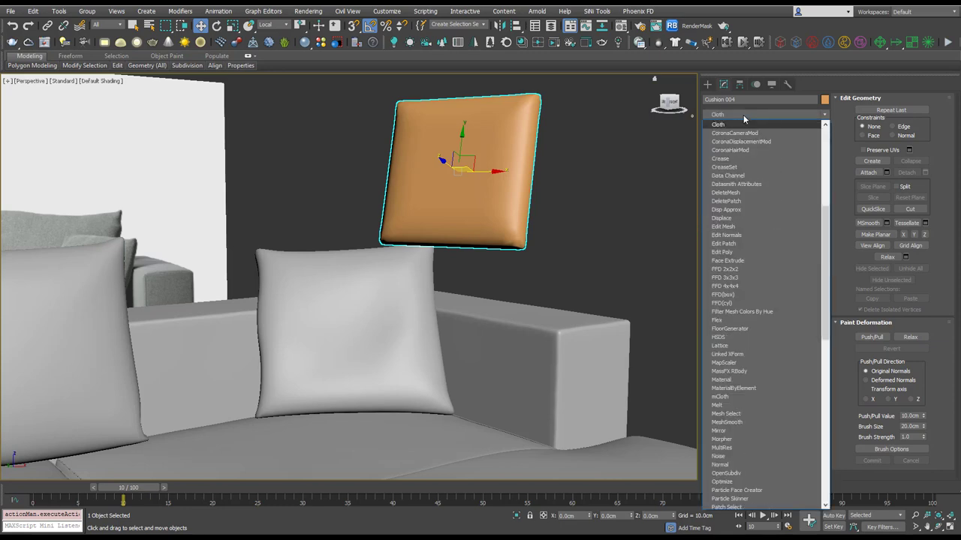
key("Return")
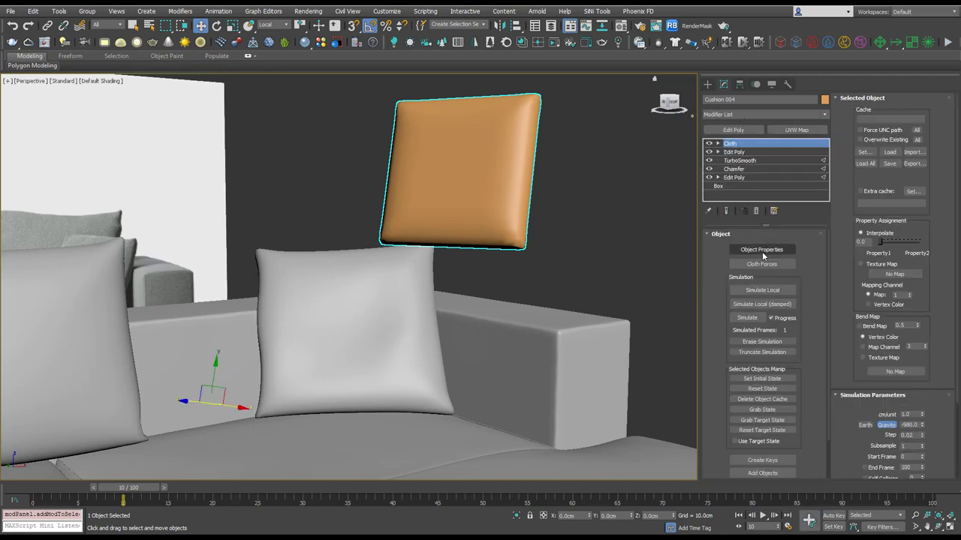
Define Cushion 004 as cloth with the Cotton preset and a pressure of 5
left_click(762, 250)
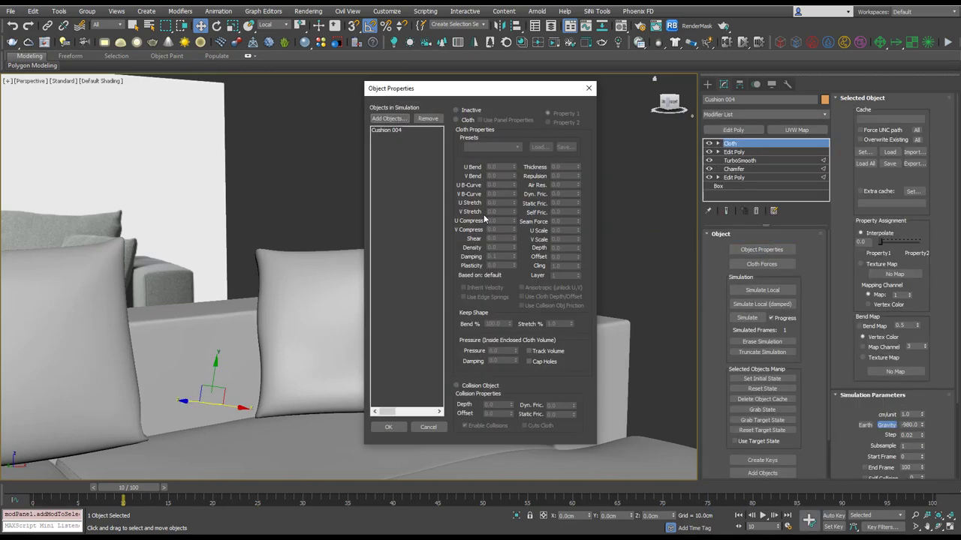
left_click(394, 129)
left_click(465, 121)
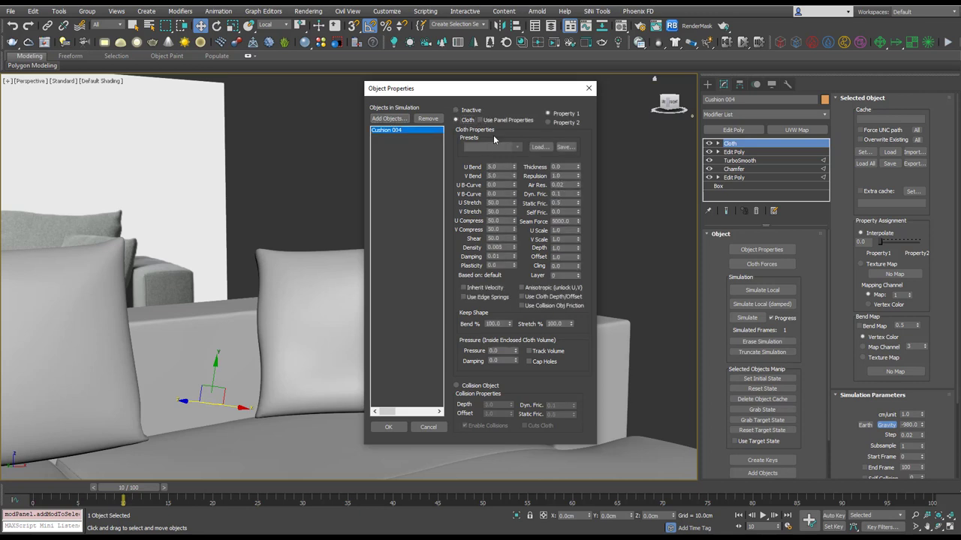
left_click(508, 148)
left_click(488, 170)
type("5")
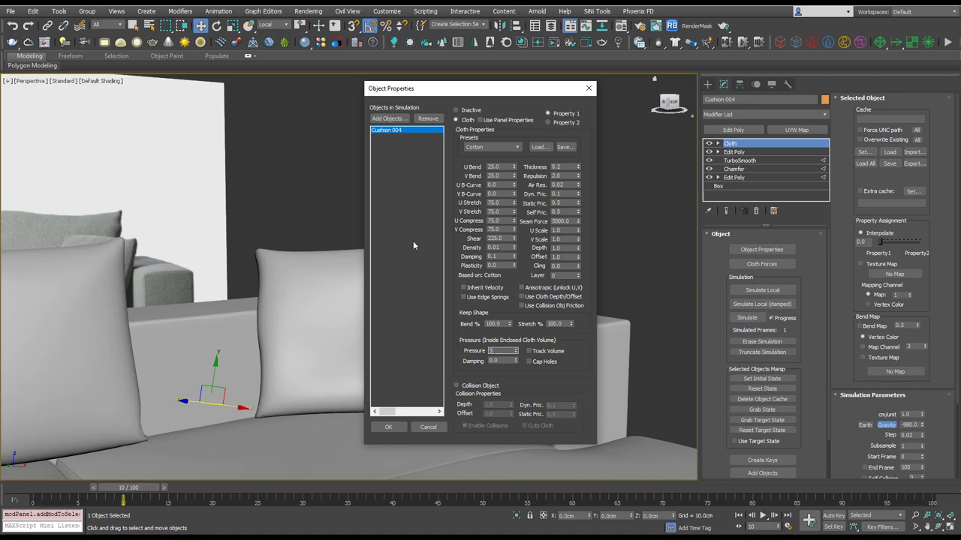
Choose Arm 1 to Arm 4, Box002 to Box004 and Cushion 003 as objects for Cushion 004's cloth simulation
left_click(396, 121)
left_click(39, 65)
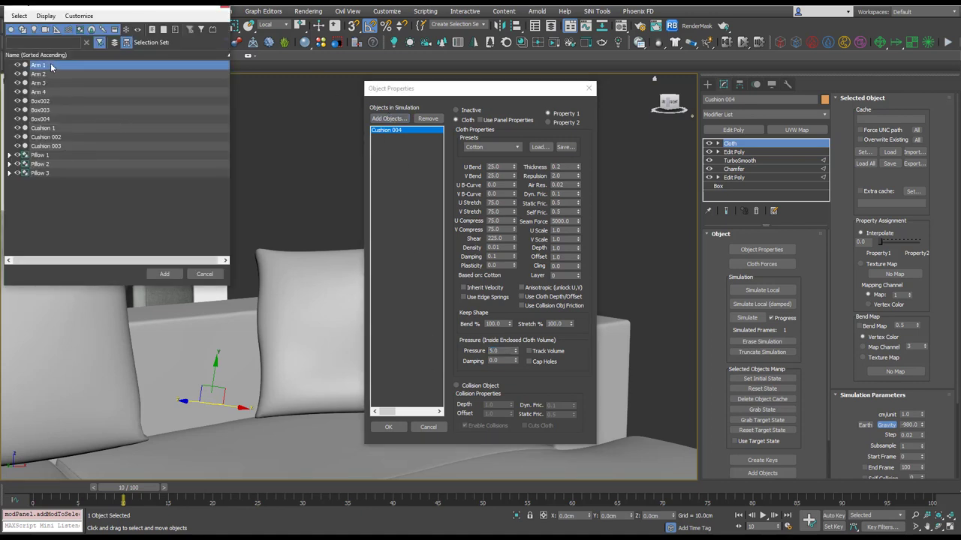
left_click(62, 146, "shift")
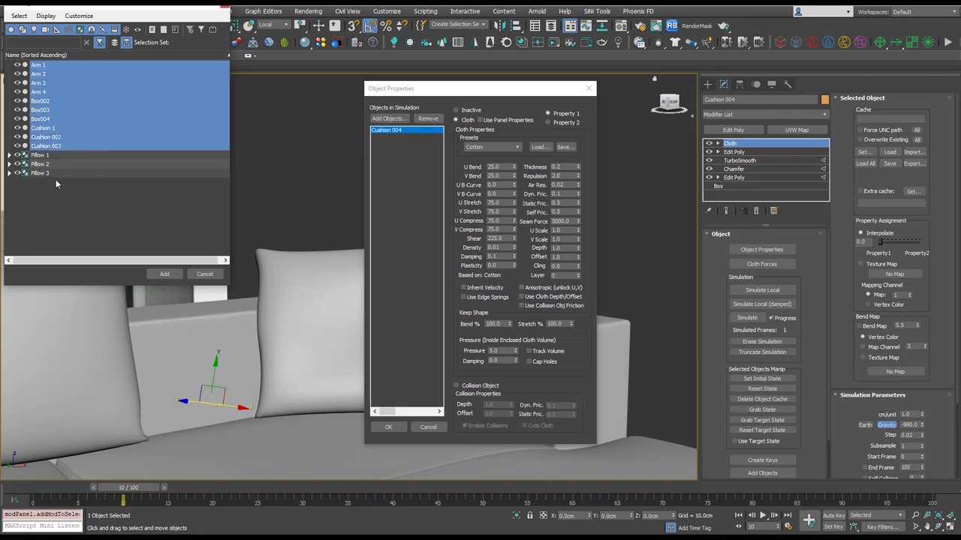
left_click(52, 138, "ctrl")
left_click(50, 129, "ctrl")
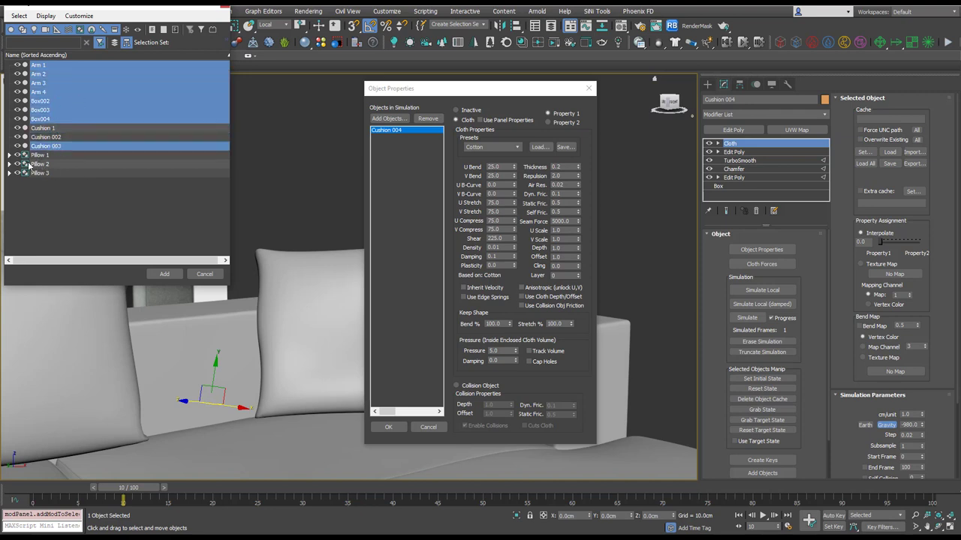
Include the plane and shape parts of Pillow 1, Pillow 2 and Pillow 3, and define all the added objects as collision objects
left_click(9, 154)
left_click(51, 164, "ctrl")
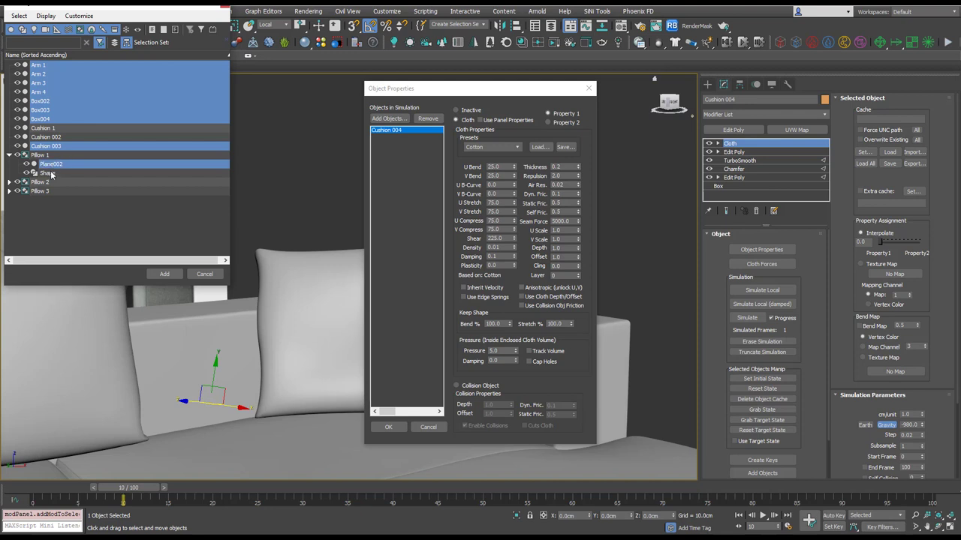
left_click(48, 174, "ctrl")
left_click(9, 183)
left_click(51, 191, "ctrl")
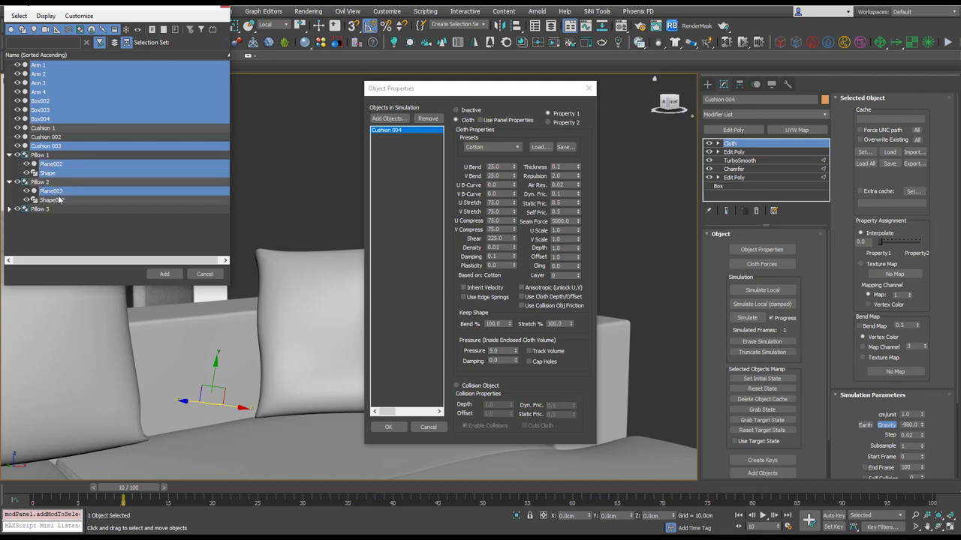
left_click(53, 200, "ctrl")
left_click(9, 209)
left_click(51, 218, "ctrl")
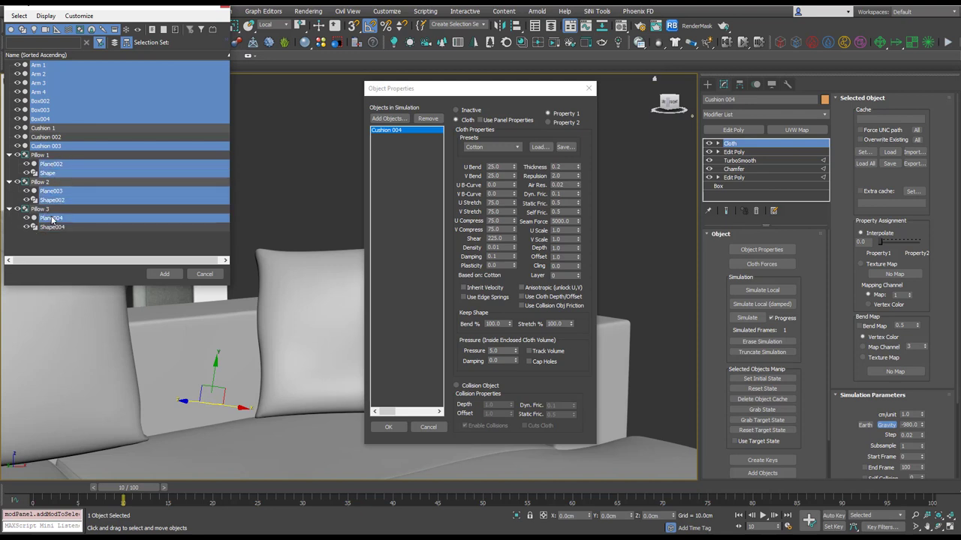
left_click(52, 227, "ctrl")
left_click(163, 274)
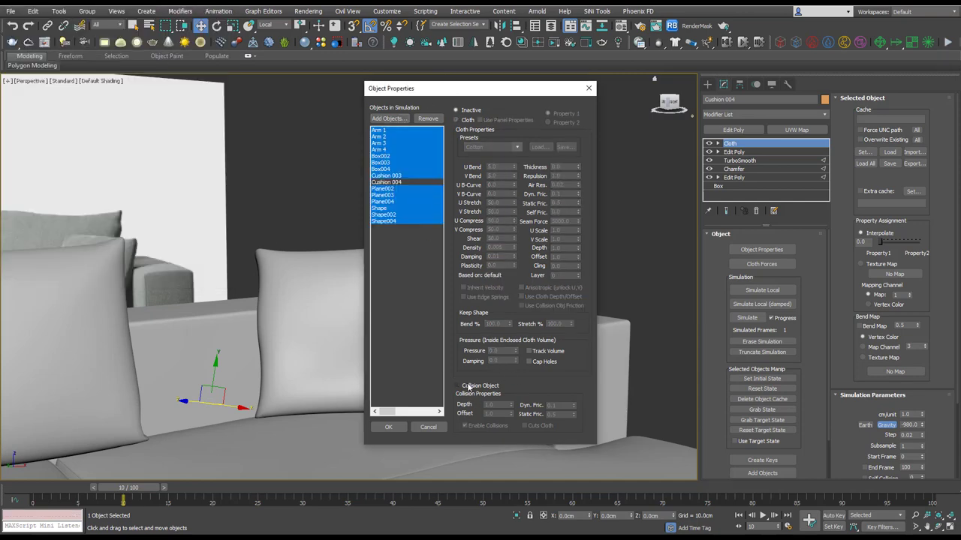
left_click(466, 386)
left_click(389, 427)
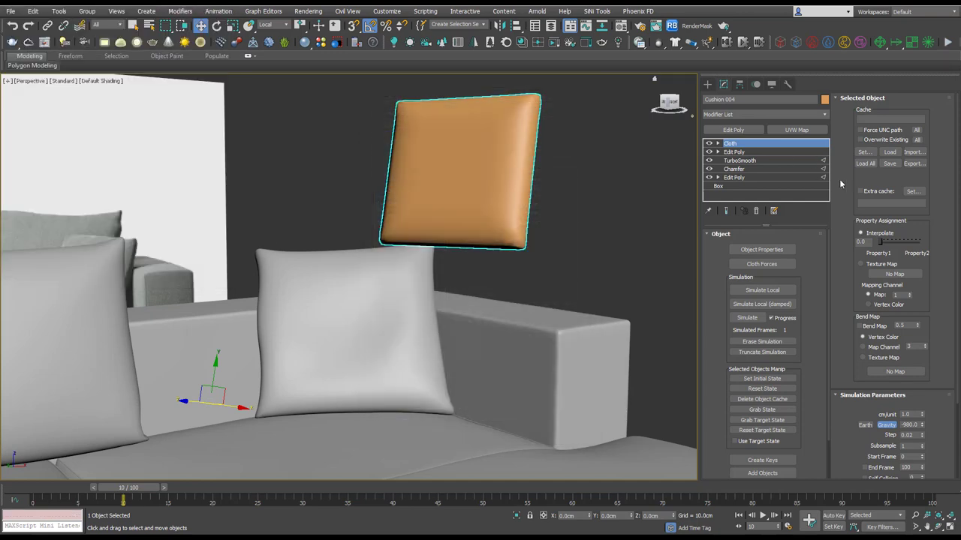
Try simulating Cushion 004's fall onto the sofa, and reset its cloth state at frame 0
left_click(751, 317)
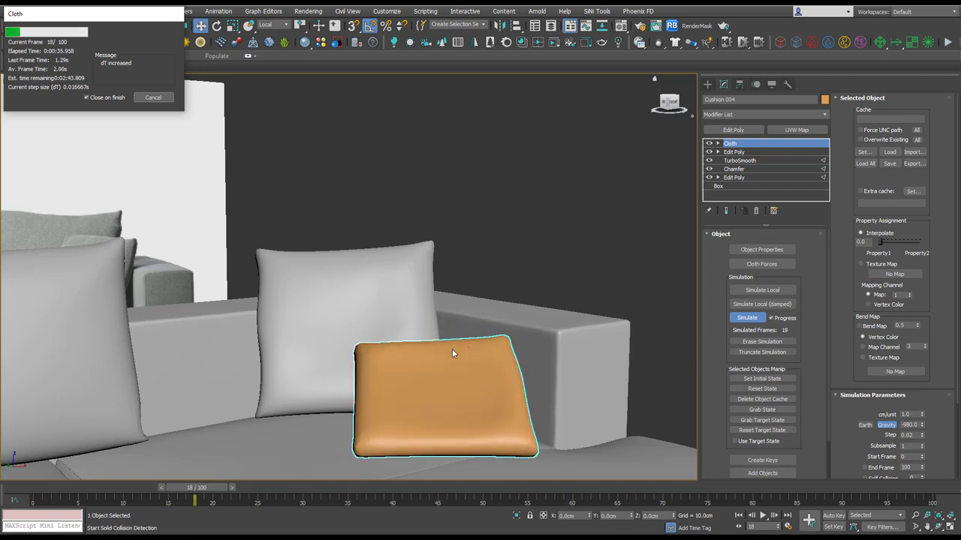
left_click(154, 98)
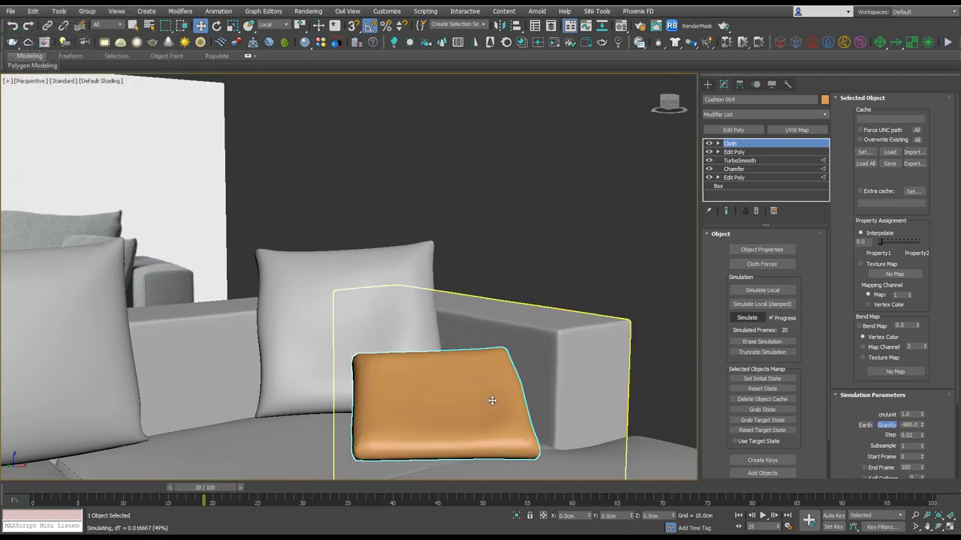
middle_click_drag(510, 373, 454, 380, "alt")
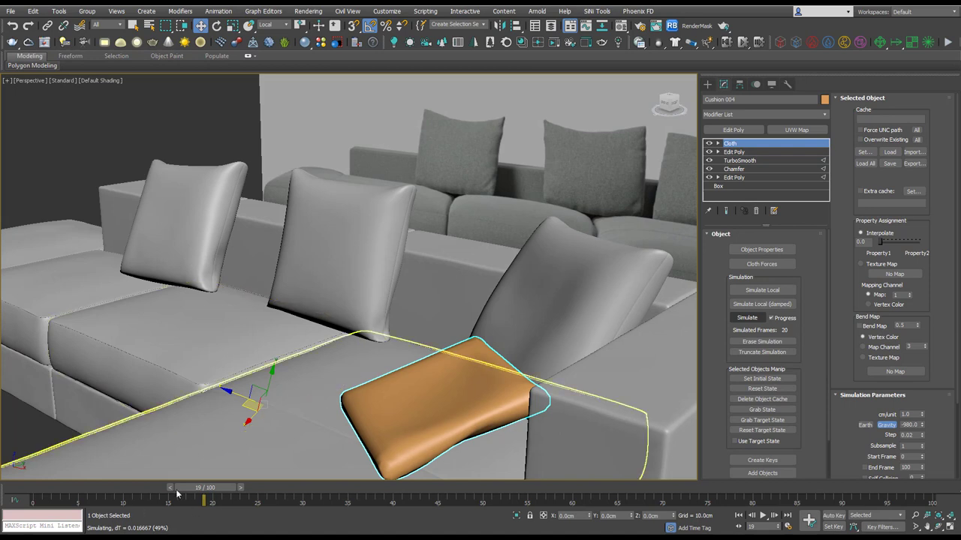
left_click_drag(204, 488, 115, 488)
key("w")
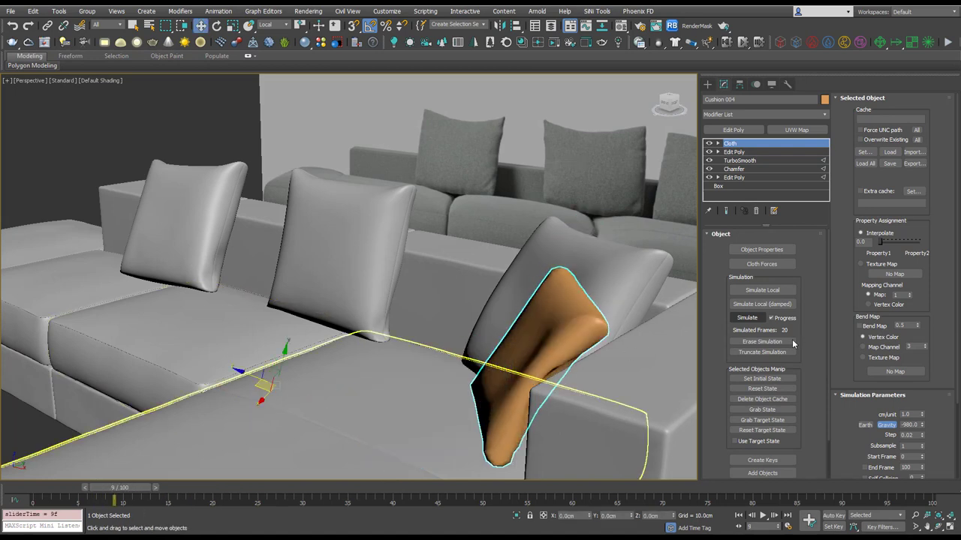
left_click(780, 391)
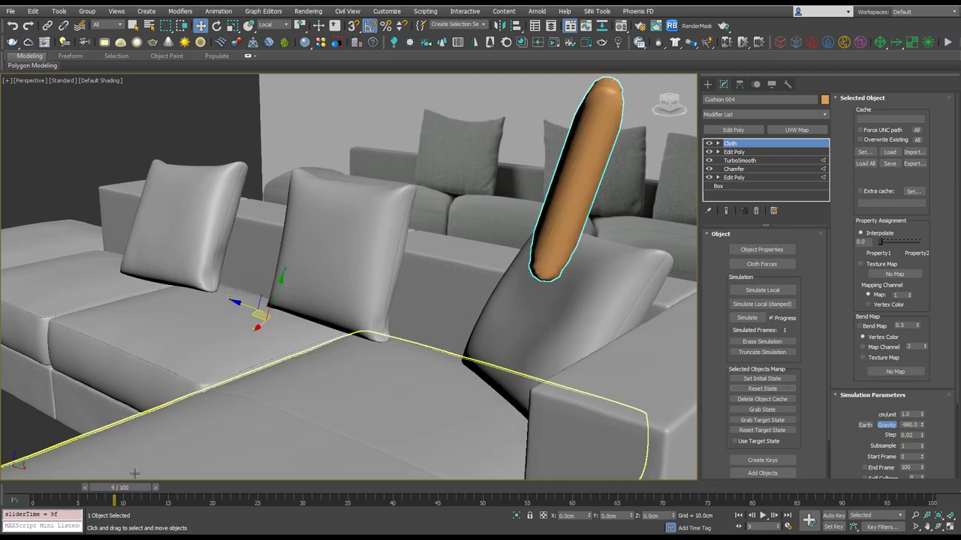
left_click_drag(128, 490, 30, 493)
key("w")
Move Cushion 004 forward, away from the grey cushion in the sofa corner
left_click_drag(596, 174, 510, 169)
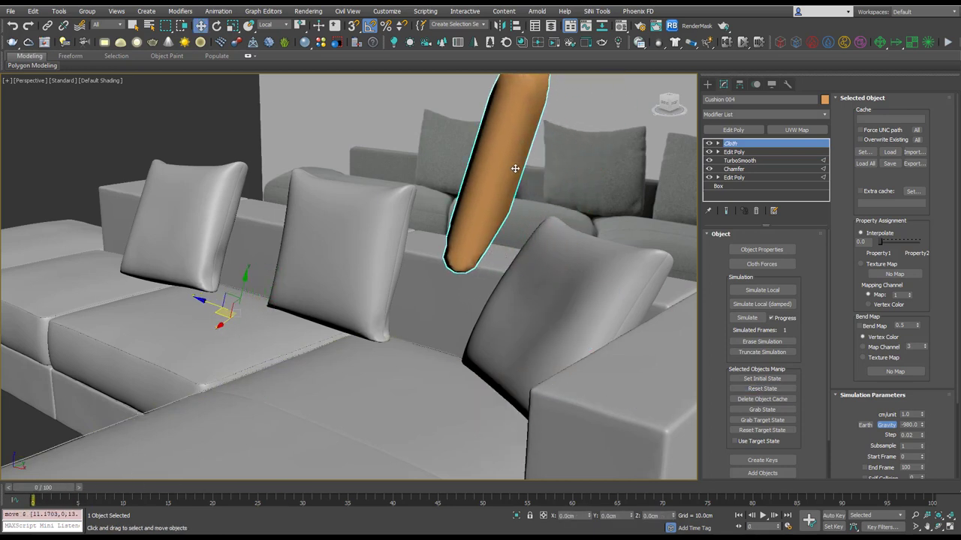
key("ctrl+z")
left_click_drag(582, 181, 476, 193)
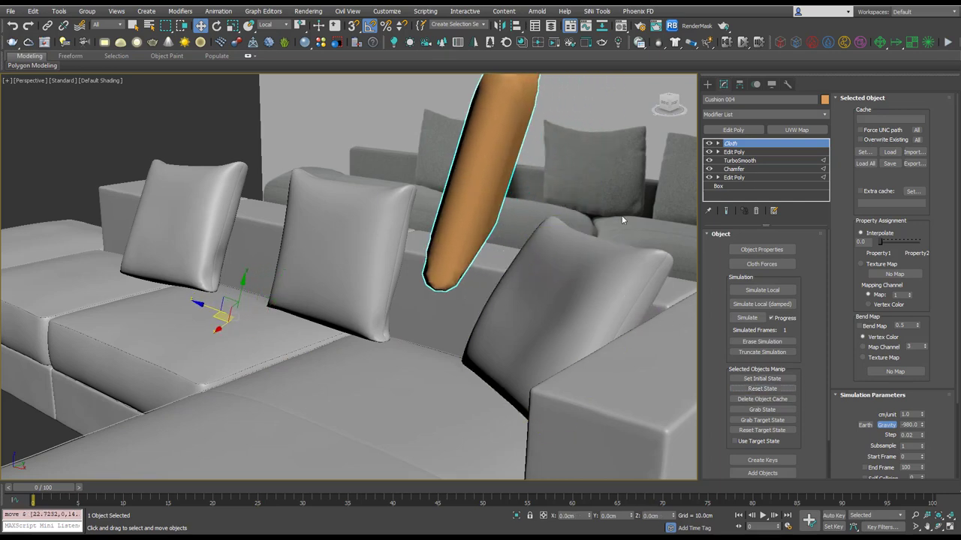
Center the pivot of Cushion 004 to the object
middle_click_drag(506, 265, 472, 350, "alt")
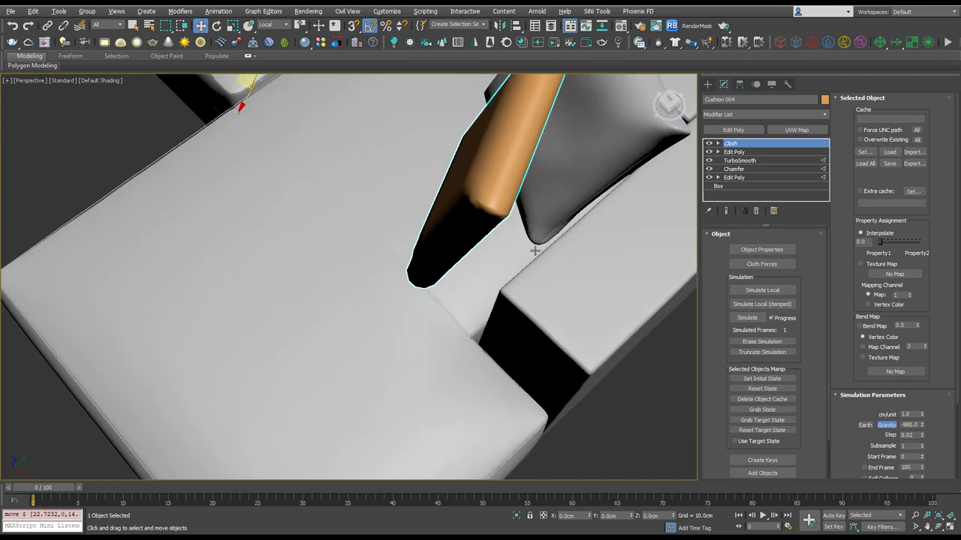
middle_click_drag(535, 251, 516, 239, "alt")
key("t")
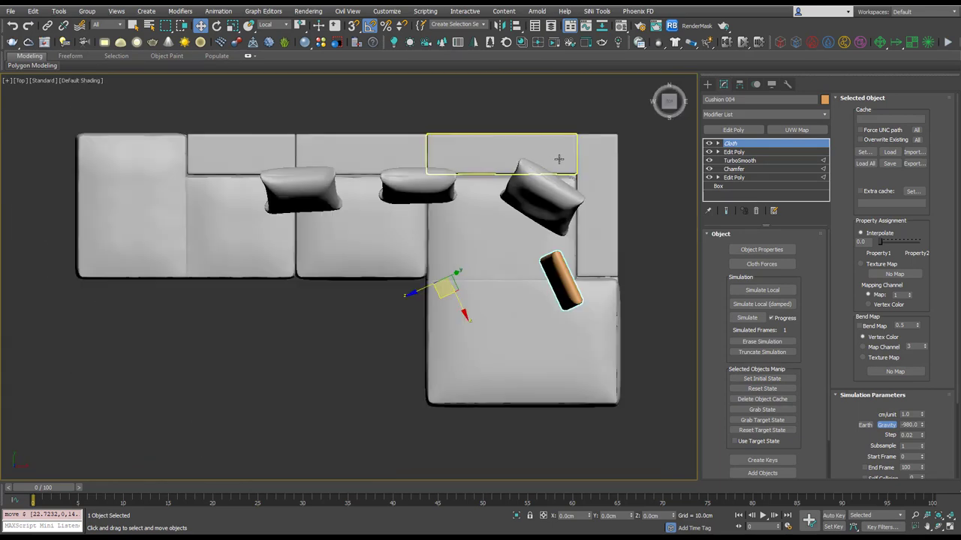
left_click(739, 84)
left_click(776, 154)
left_click(772, 206)
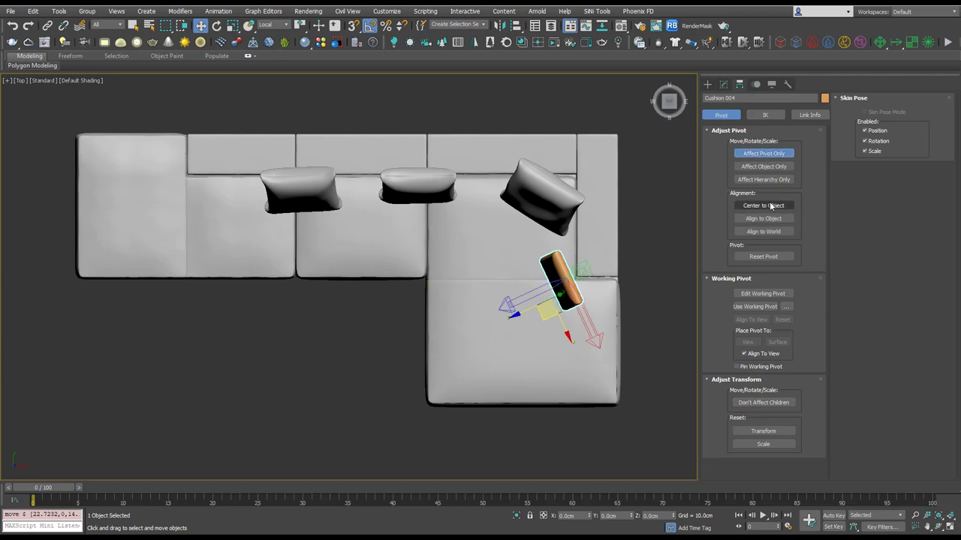
left_click(770, 154)
Move Cushion 004 back towards the corner cushion in the top view and rotate it in the Local coordinate system
left_click_drag(560, 300, 563, 243)
middle_click_drag(563, 243, 638, 245, "alt")
right_click(572, 213)
left_click(594, 231)
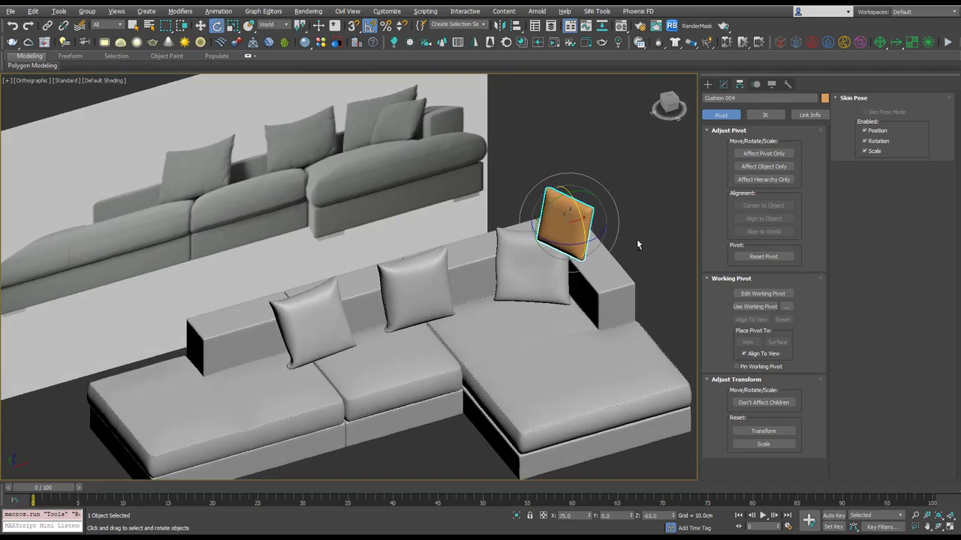
right_click(568, 217)
left_click(601, 204)
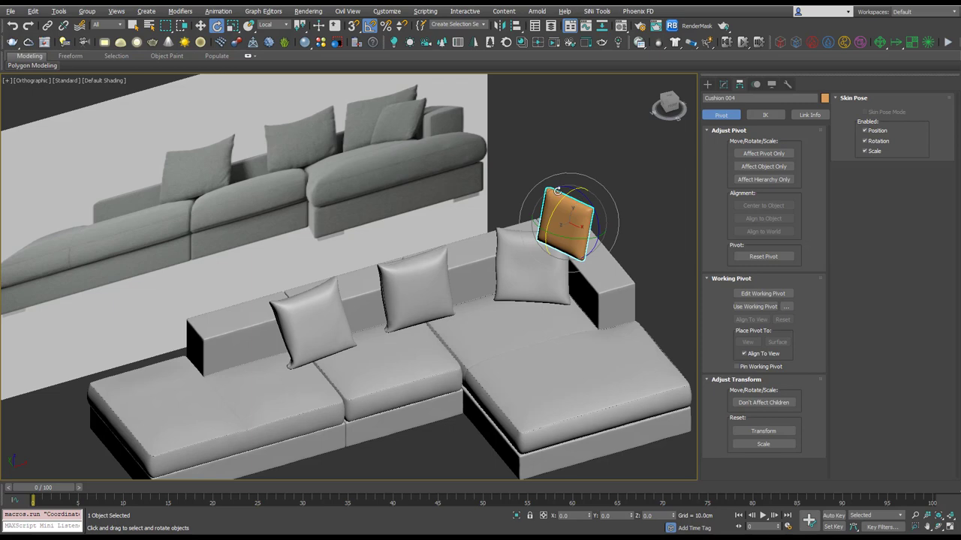
left_click_drag(562, 199, 560, 202)
mouse_move(586, 233)
middle_mouse_down("alt")
mouse_move(578, 225)
mouse_move(598, 245)
mouse_move(585, 237)
middle_mouse_up("alt")
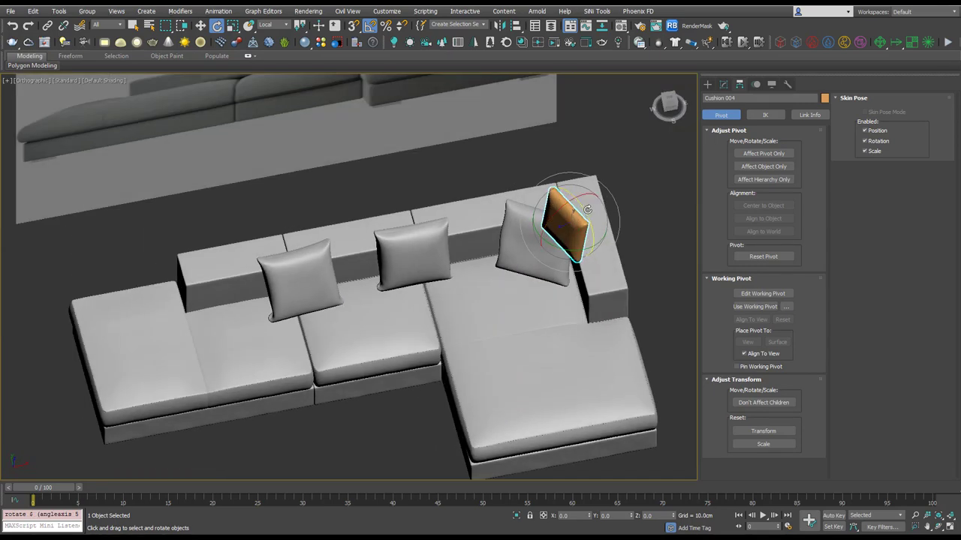
Set the repositioned Cushion 004 as the initial state of its Cloth modifier
right_click(584, 207)
left_click(600, 220)
middle_click_drag(594, 276, 586, 241, "alt")
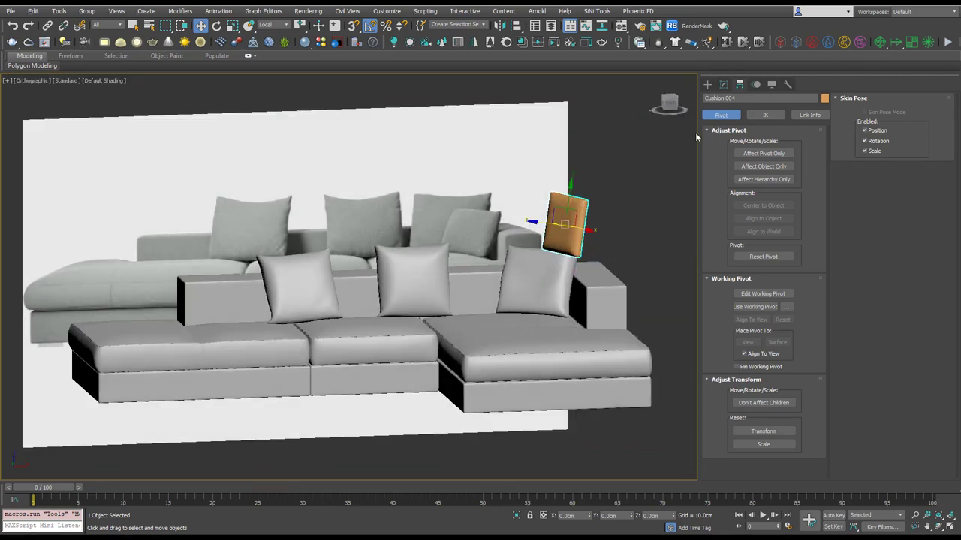
key("p")
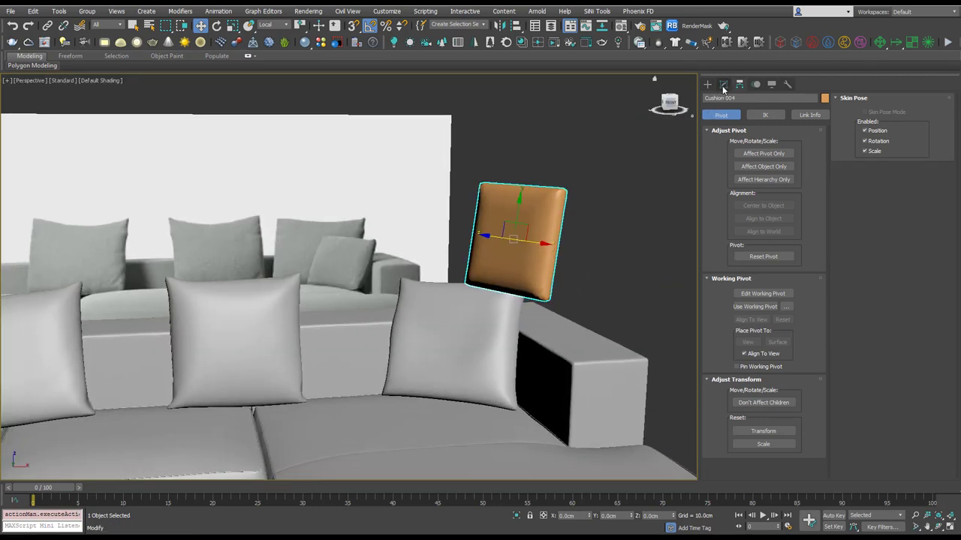
left_click(723, 85)
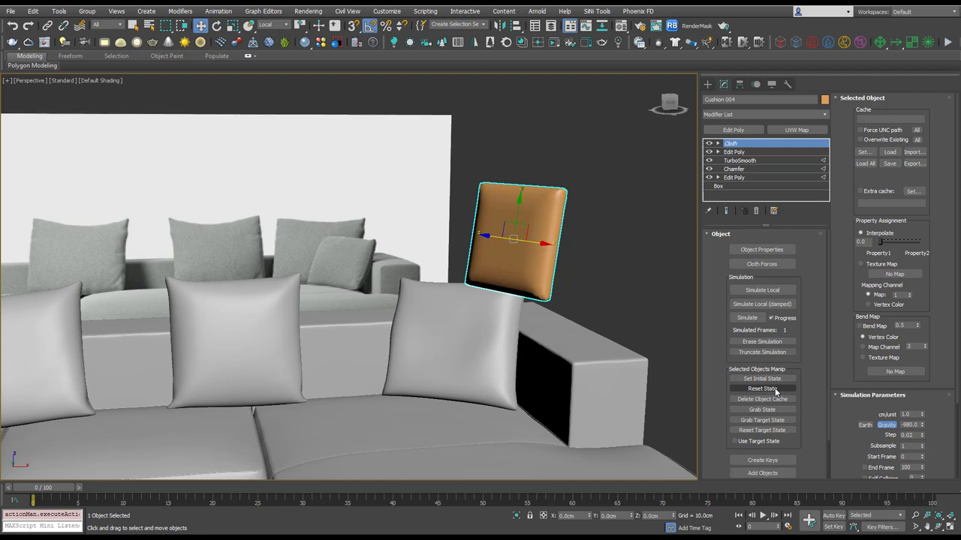
left_click(773, 380)
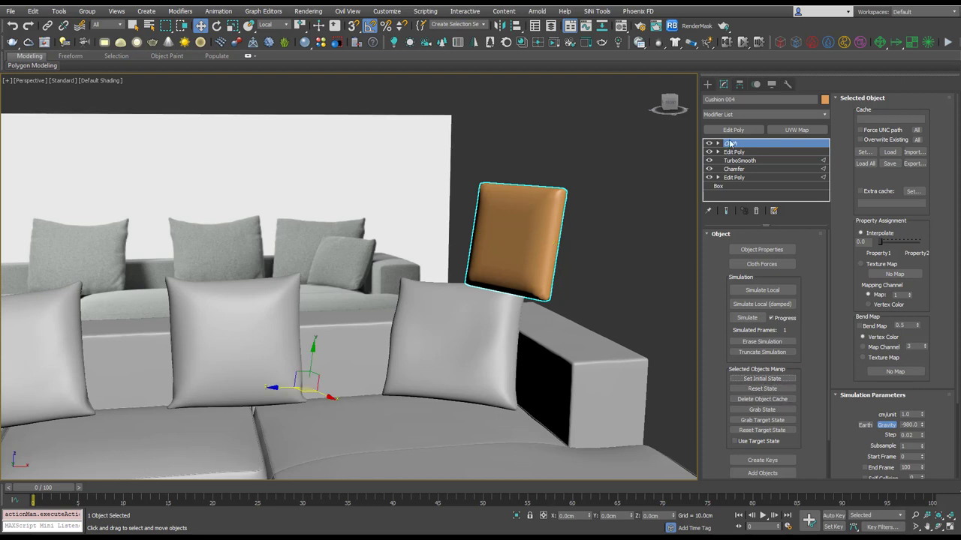
Simulate Cushion 004 falling against the corner cushion, stop the simulation and review how it rests around frame 11
left_click(747, 318)
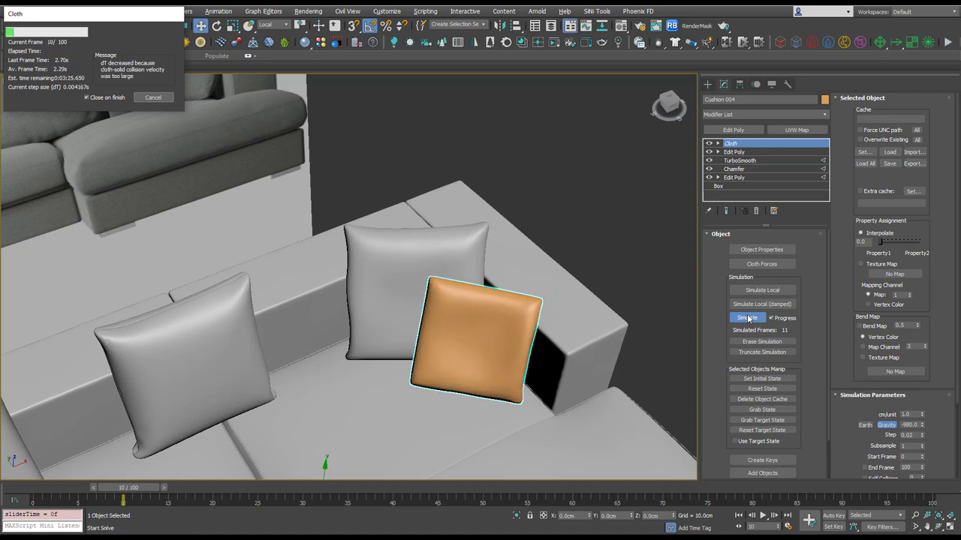
left_click(154, 98)
left_click_drag(169, 487, 143, 482)
key("w")
middle_click_drag(403, 420, 434, 364, "alt")
left_click_drag(140, 489, 150, 491)
key("w")
middle_click_drag(566, 343, 365, 343, "alt")
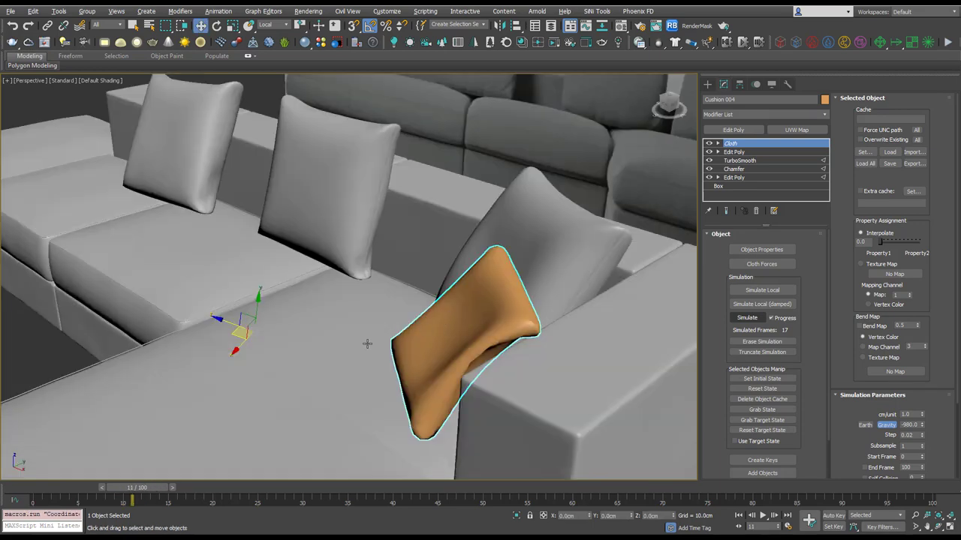
Move Cushion 004 about 2.8 cm along the World X axis and check its fit against the armrest
right_click(365, 338)
mouse_move(443, 313)
left_click(539, 269)
right_click(537, 266, "alt")
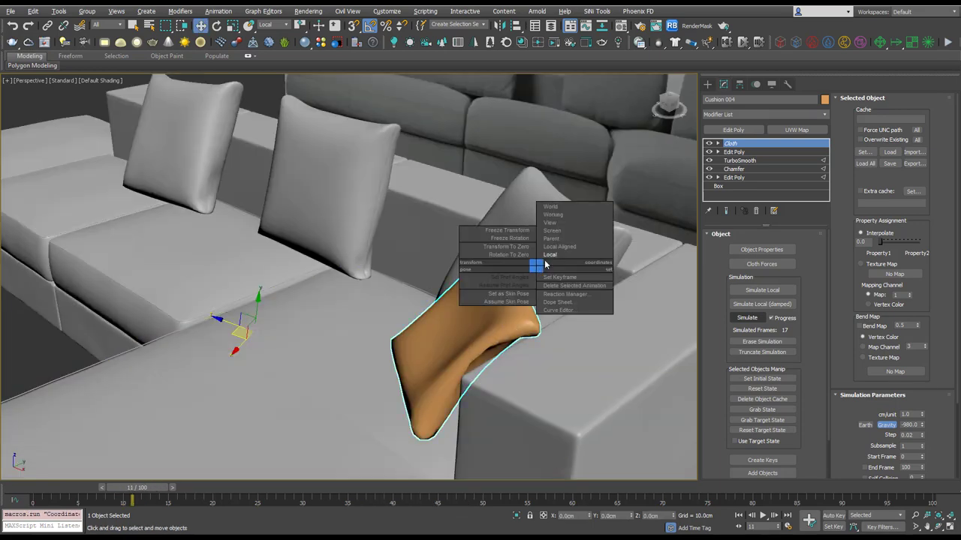
left_click(560, 207)
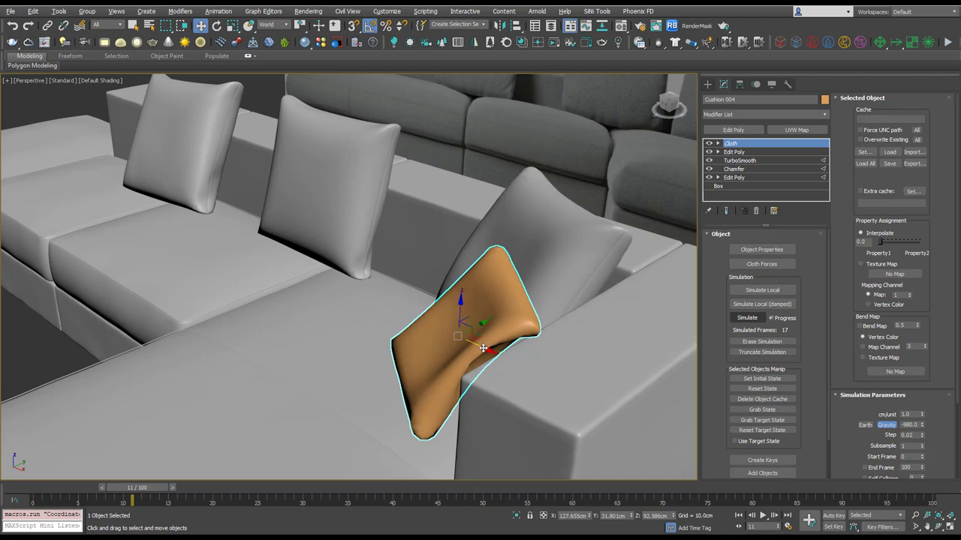
middle_click_drag(482, 348, 518, 368, "alt")
mouse_move(490, 349)
left_mouse_down()
mouse_move(508, 357)
mouse_move(500, 348)
left_mouse_up()
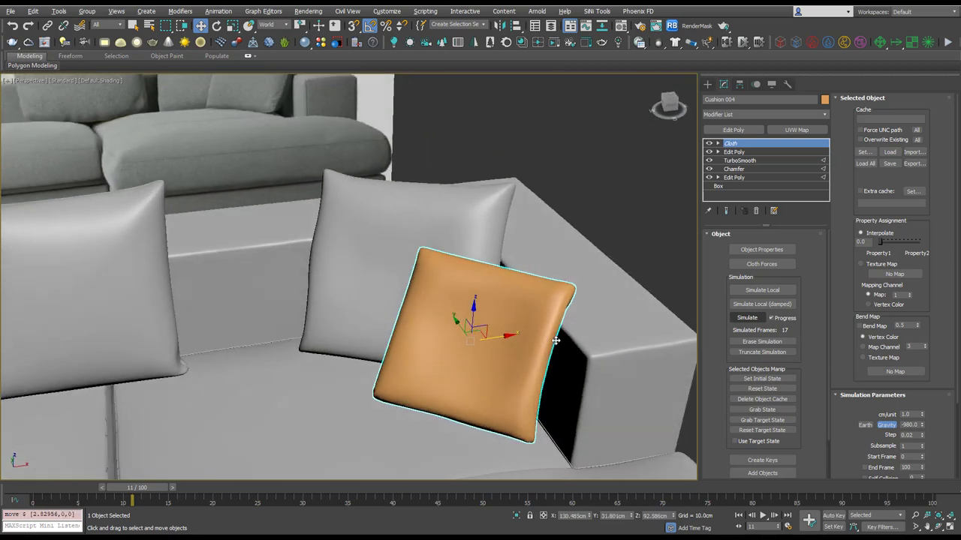
middle_click_drag(555, 341, 504, 331, "alt")
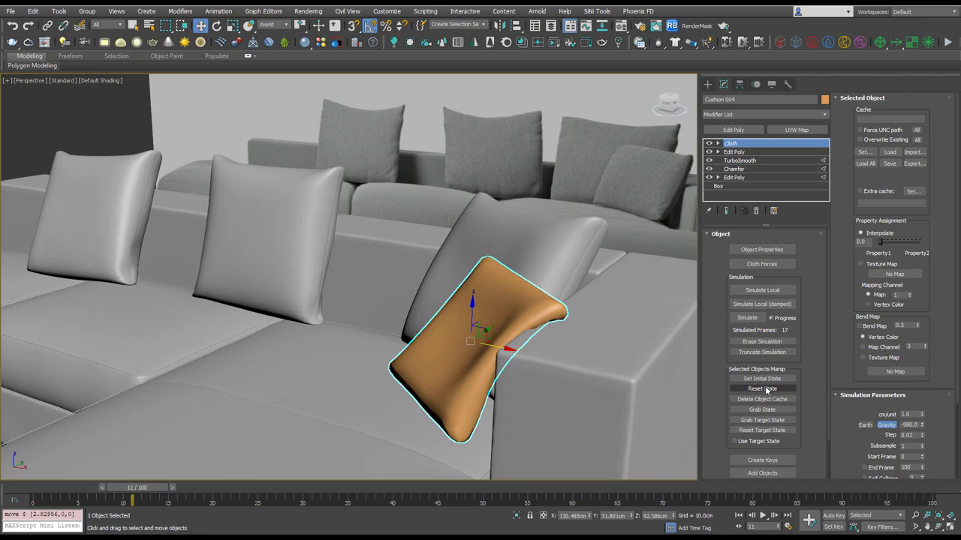
Reset Cushion 004's cloth state, return to frame 0 and set its cloth pressure to 15
left_click(764, 389)
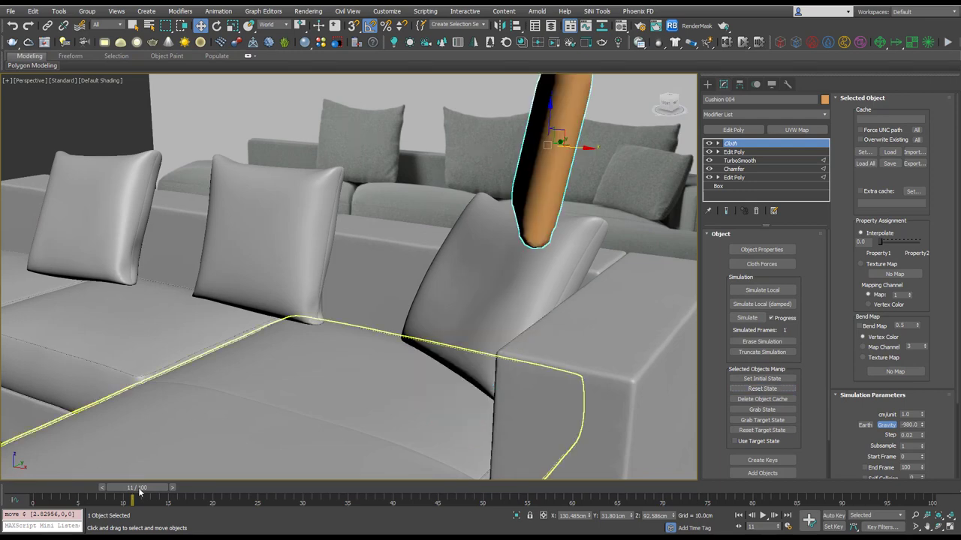
left_click_drag(140, 492, 32, 492)
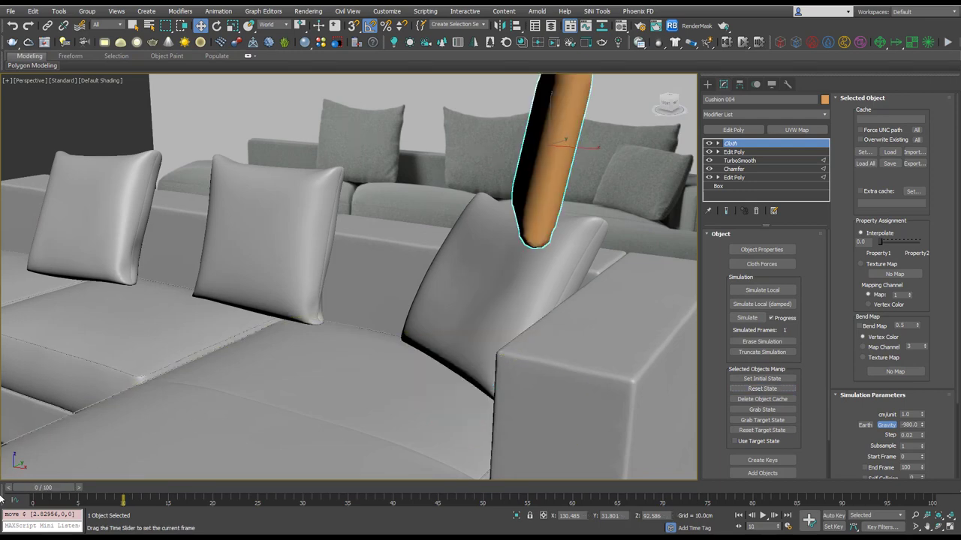
left_click(761, 250)
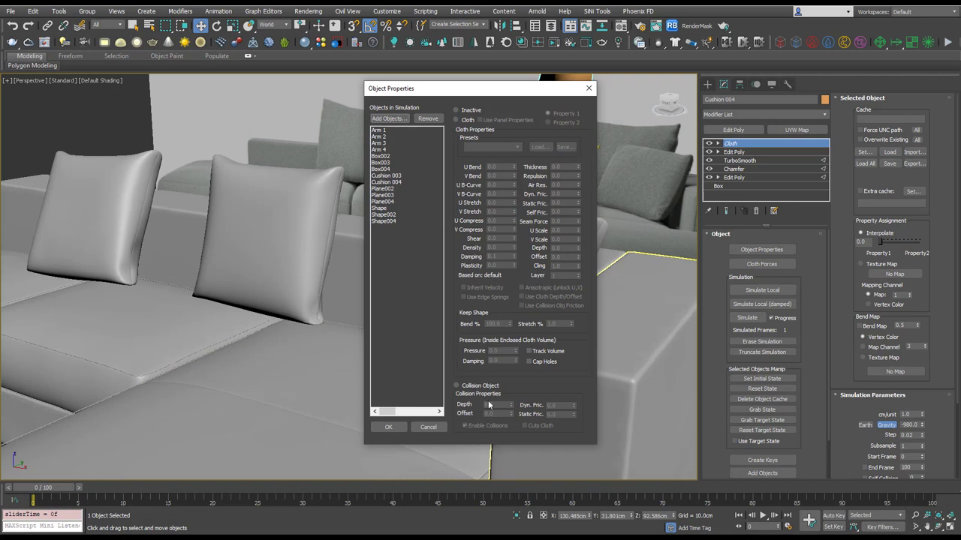
left_click(386, 181)
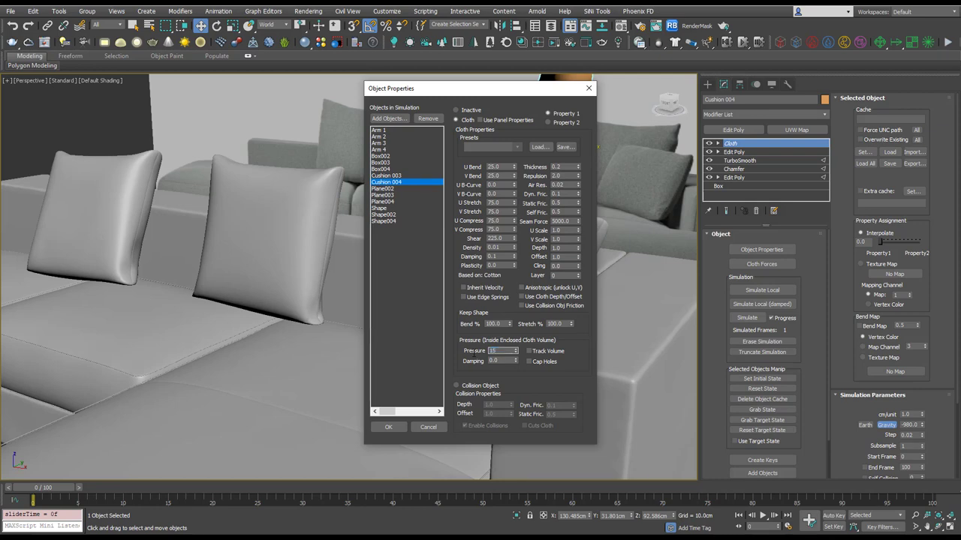
left_click(387, 427)
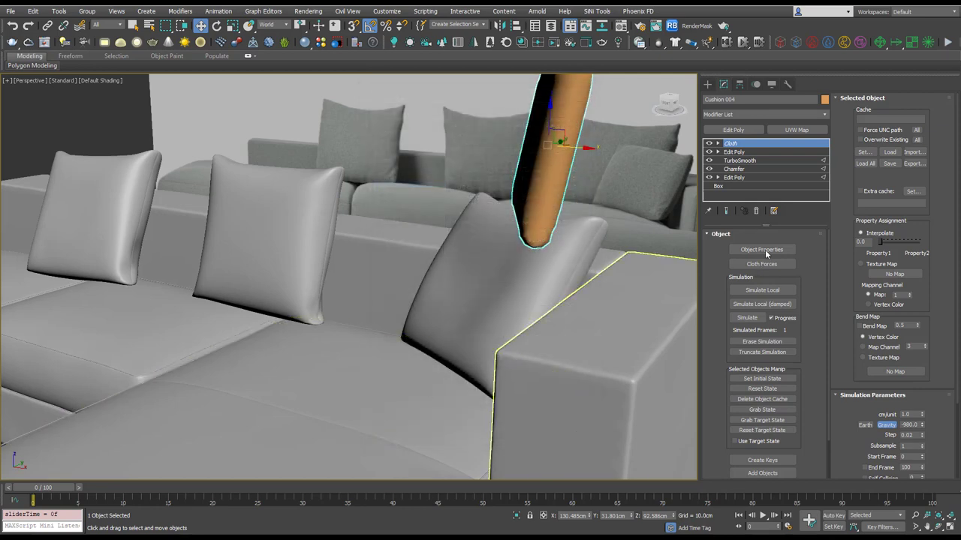
Simulate Cushion 004 falling onto the sofa, stop the run and keep its frame 11 pose by erasing the simulation
left_click(750, 316)
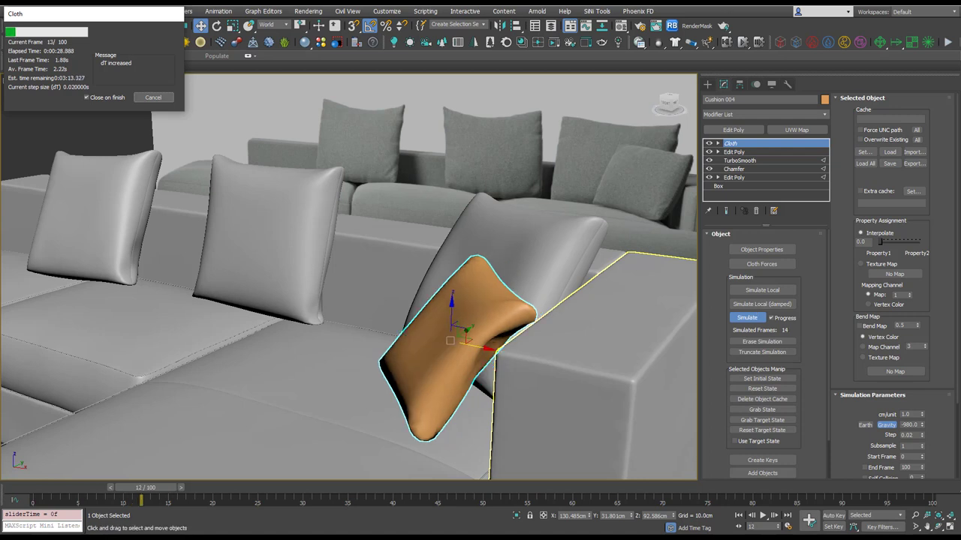
left_click(166, 99)
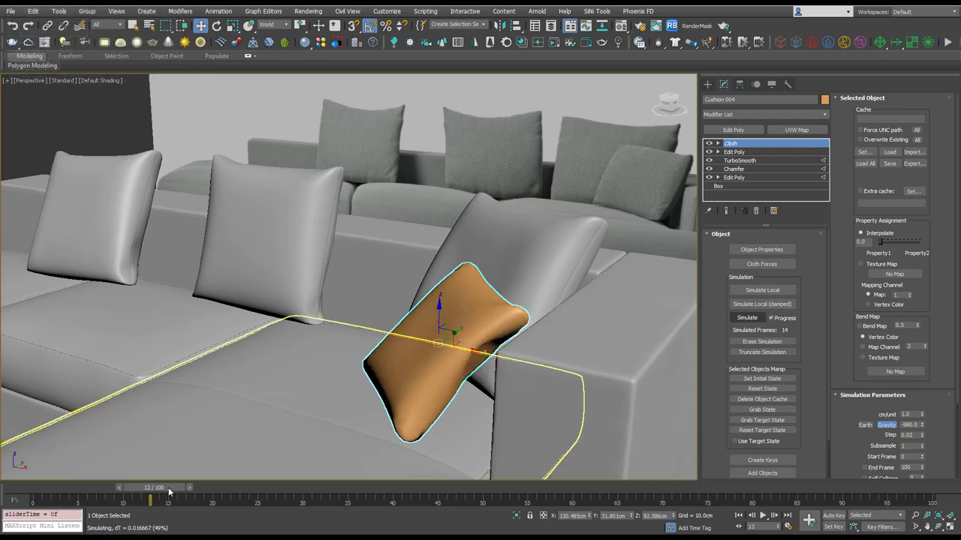
mouse_move(170, 492)
left_mouse_down()
mouse_move(146, 491)
mouse_move(154, 490)
left_mouse_up()
Move Cushion 004 beside the armrest to about X 132.3 cm, Z 91.6 cm and check its clearance from the corner cushion
key("w")
middle_click_drag(475, 328, 457, 346, "alt")
left_click_drag(485, 352, 501, 365)
key("ctrl+z")
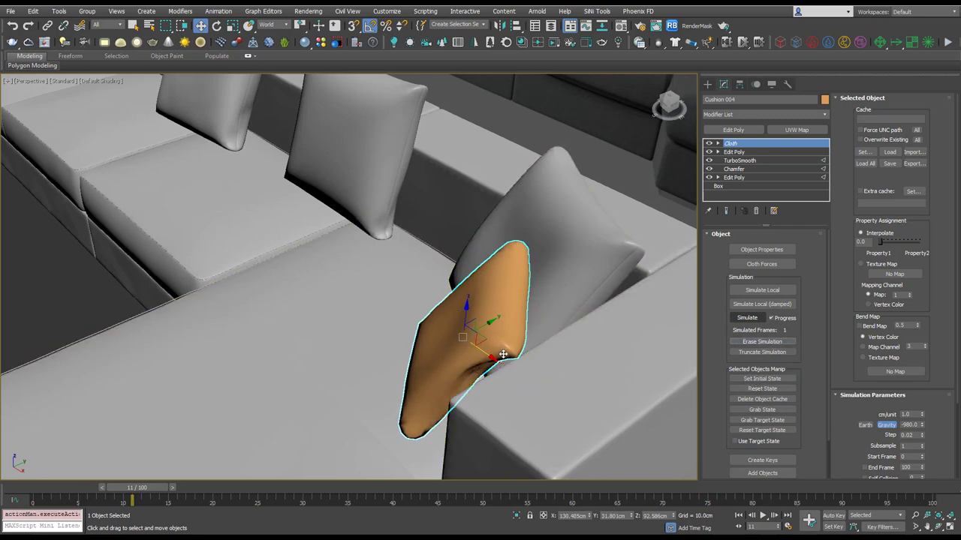
left_click_drag(489, 357, 500, 363)
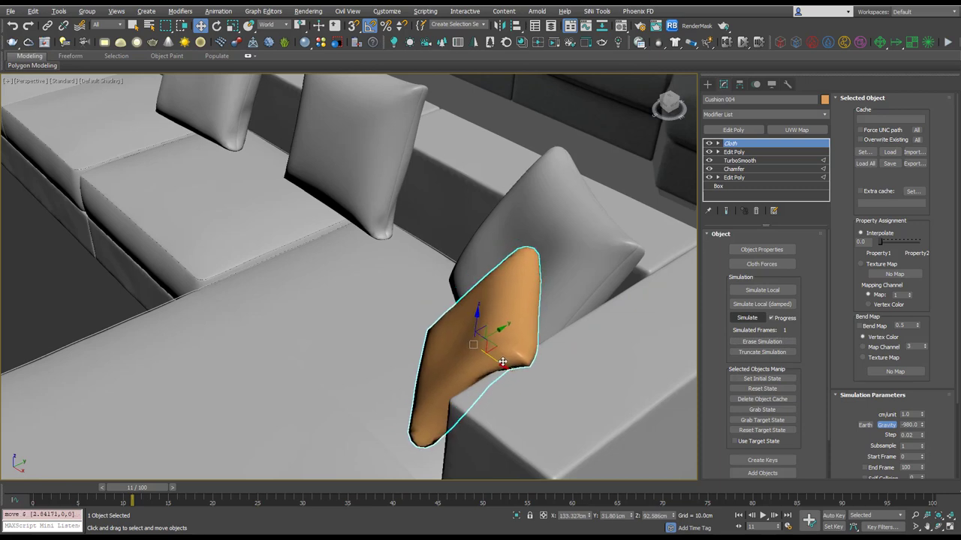
middle_click_drag(502, 360, 642, 358, "alt")
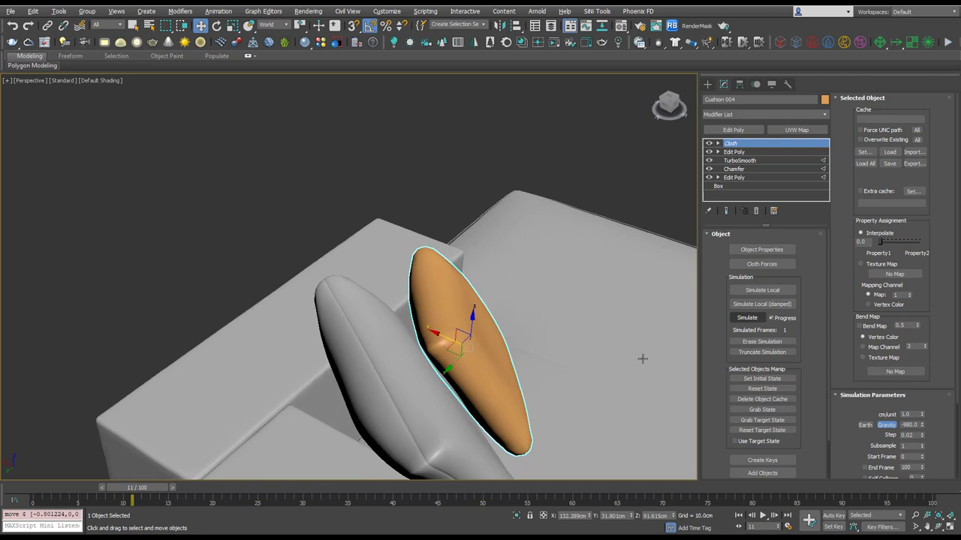
middle_click_drag(466, 360, 362, 345, "alt")
Add an Edit Poly modifier to Cushion 004 and extrude its seam edge loop with height -0.189 cm and width about 0.12 cm
left_click(733, 131)
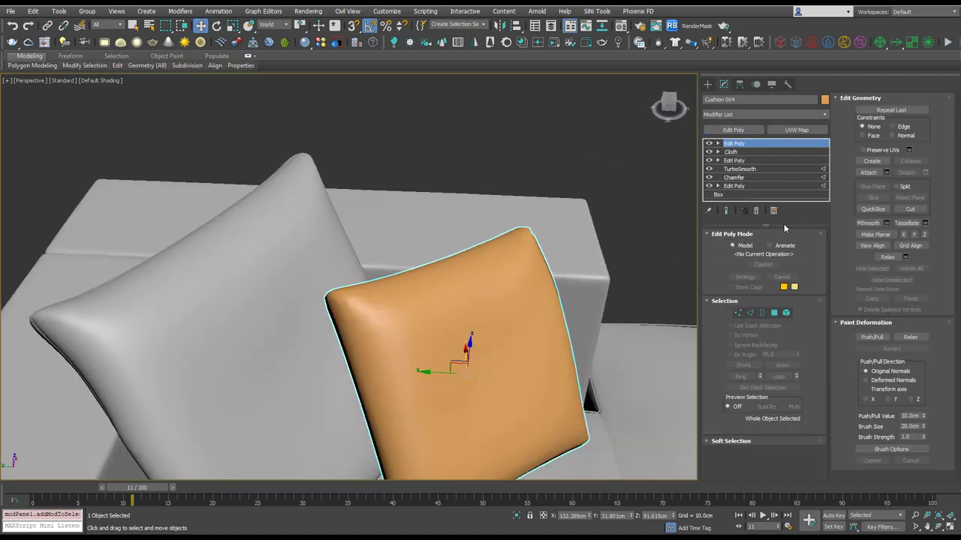
left_click(751, 313)
double_click(414, 268)
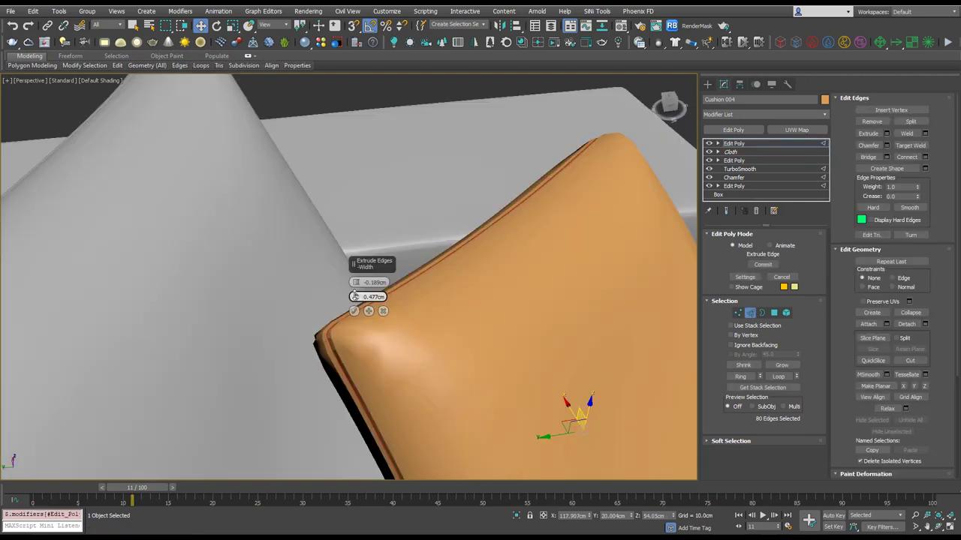
left_click_drag(355, 295, 355, 298)
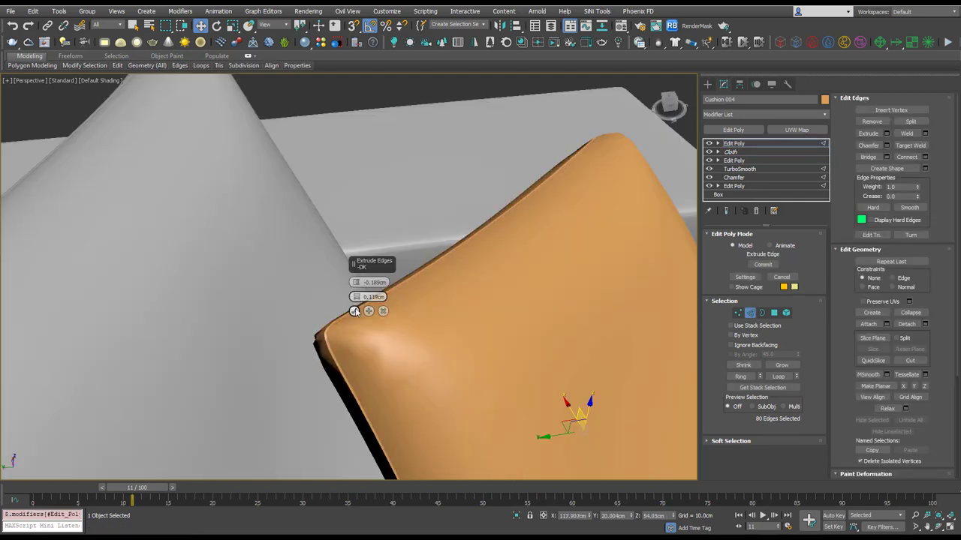
left_click(353, 311)
Apply a TurboSmooth modifier to Cushion 004, set its object color to grey and deselect it
left_click(782, 114)
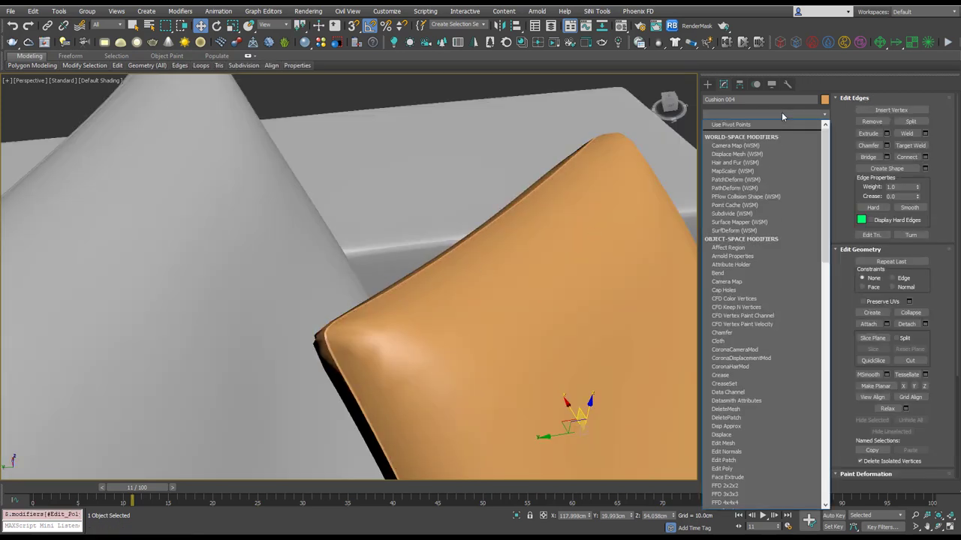
left_click(758, 280)
left_click(751, 316)
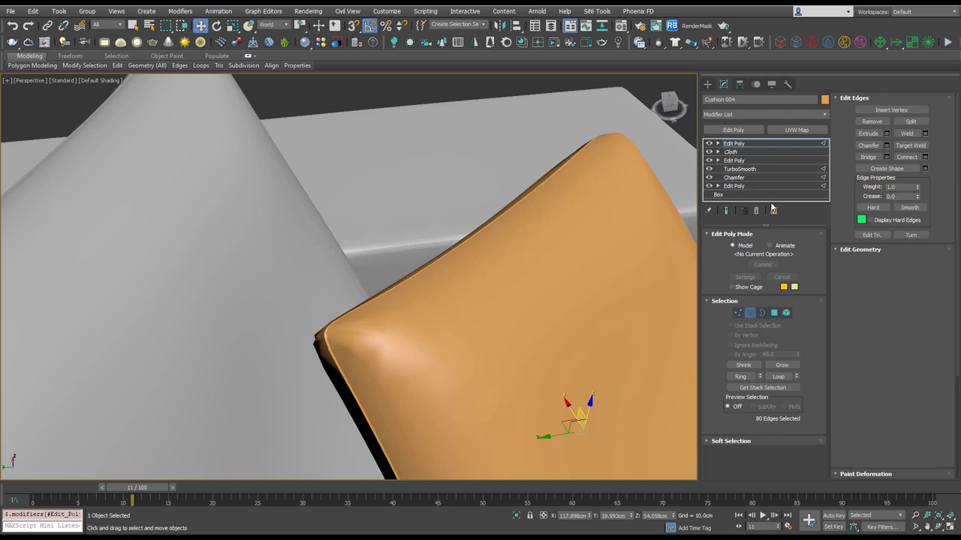
left_click(759, 113)
type("tu")
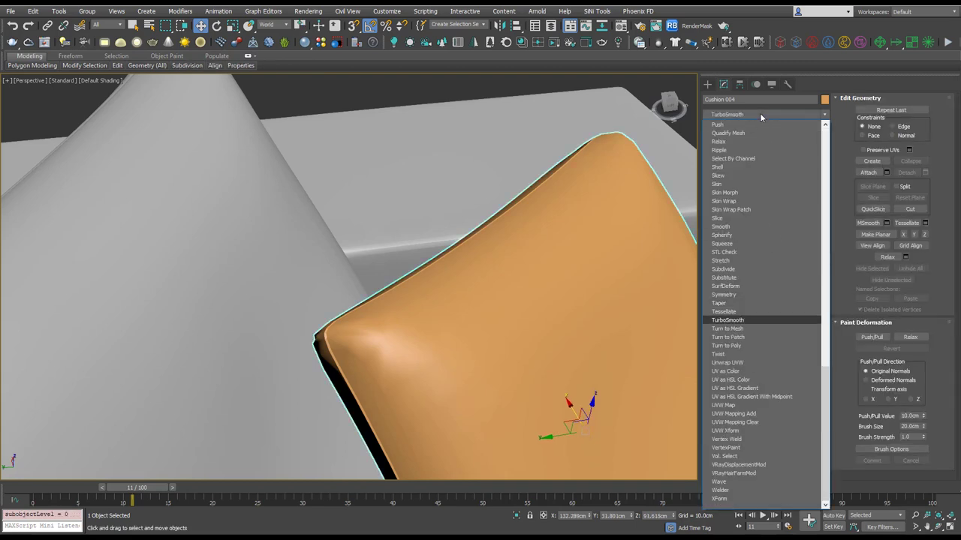
key("Return")
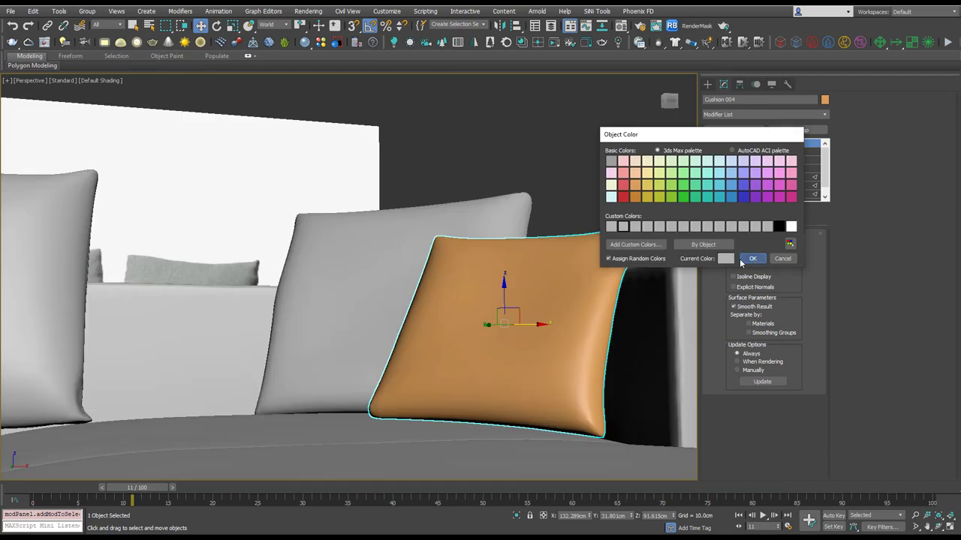
left_click(752, 258)
left_click(593, 231)
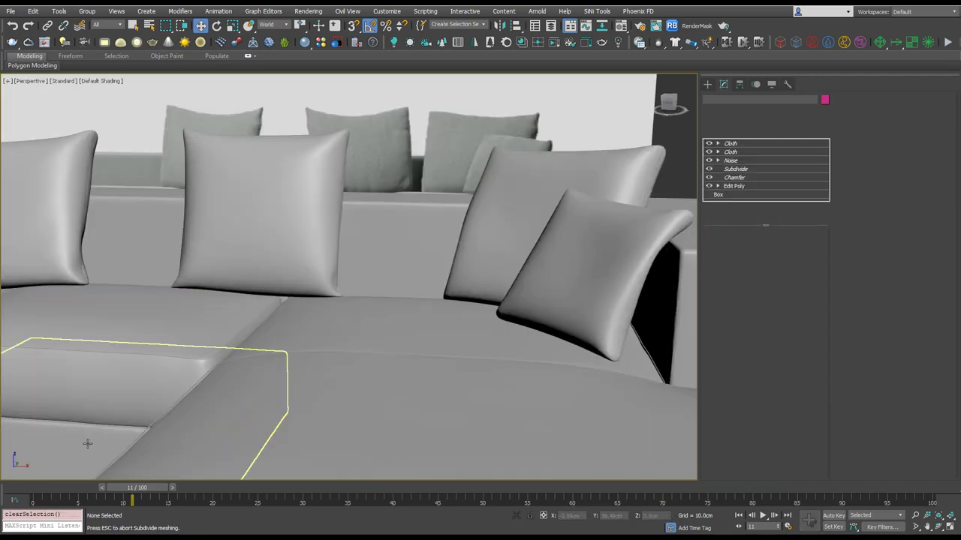
Center the view on the base box under the middle seat and examine the overall arrangement of the throw cushions
left_click(88, 443)
key("z")
middle_click_drag(88, 443, 185, 371, "alt")
middle_click_drag(315, 225, 309, 341)
scroll(289, 289, "down", 5)
scroll(326, 237, "up", 4)
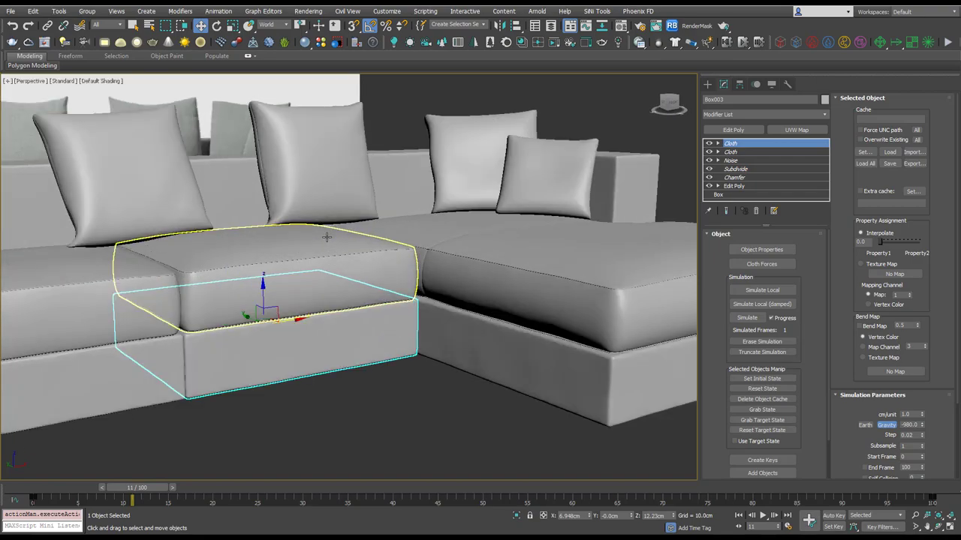